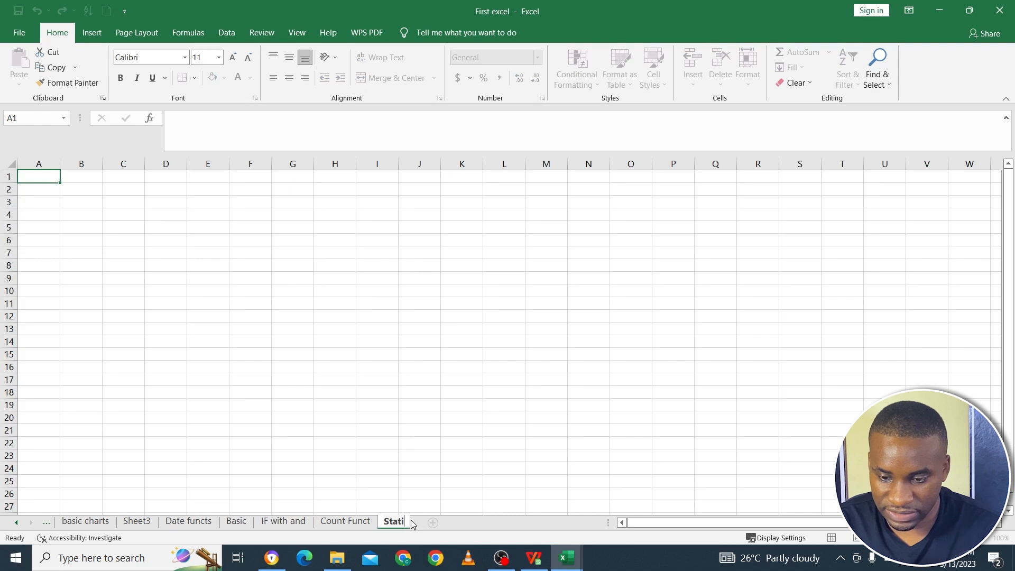
# Finish renaming the new blank worksheet as "Statistics func"
pyautogui.write('t')
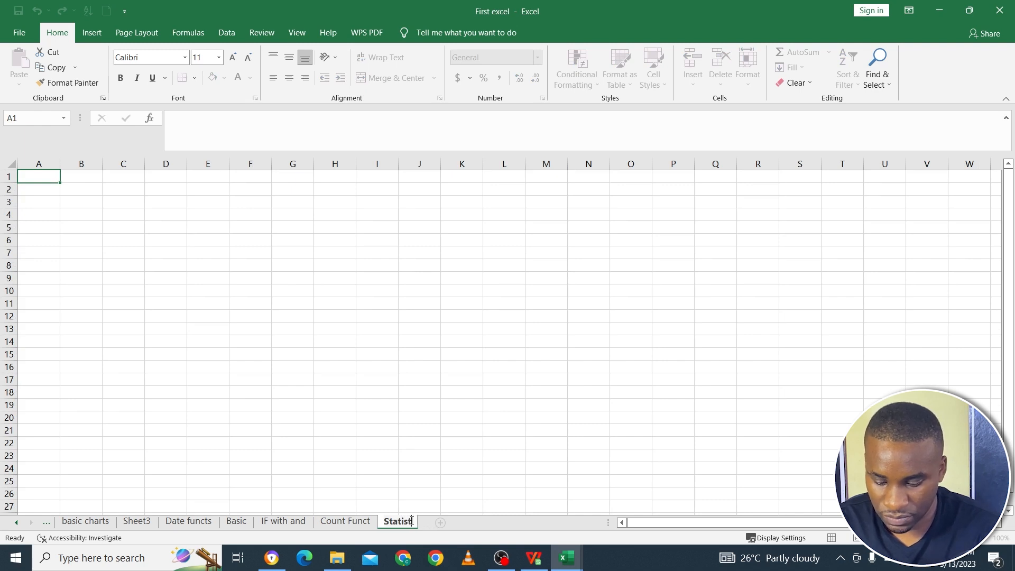
pyautogui.write('ics func')
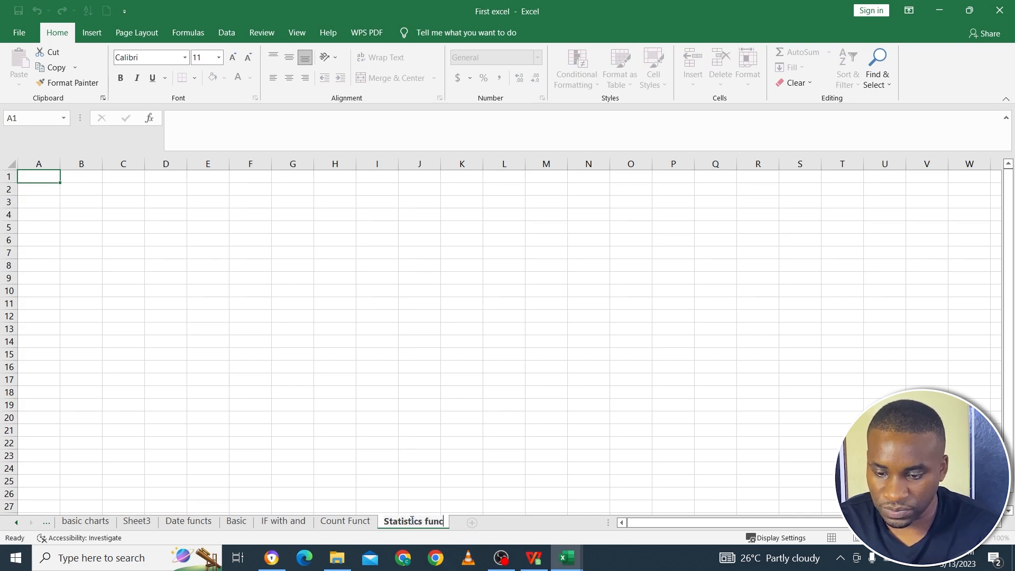
pyautogui.click(443, 458)
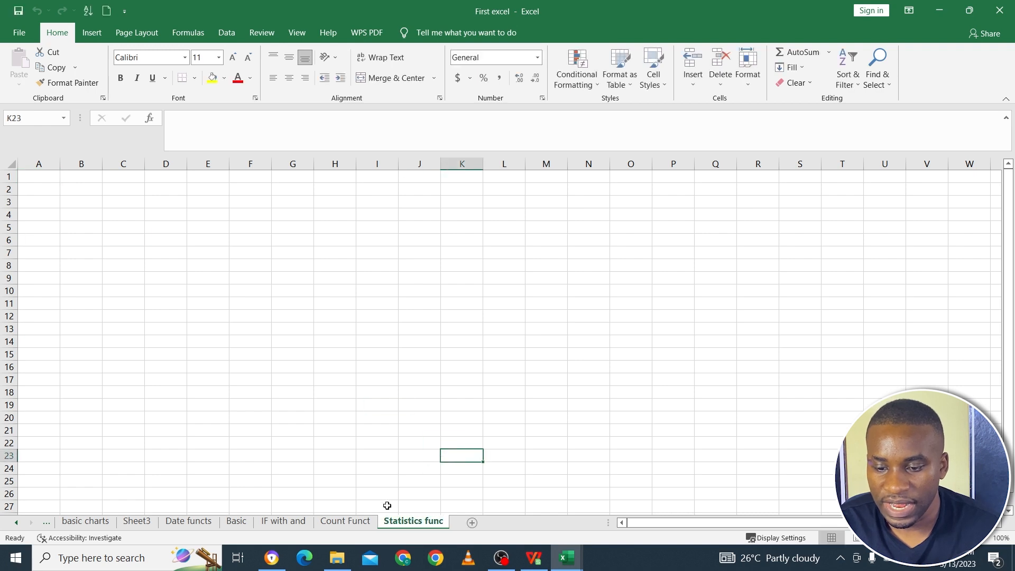
# Copy the Name and Sales table in B2:C10 of the Count Funct sheet to cell B2 of the Statistics func sheet
pyautogui.click(363, 520)
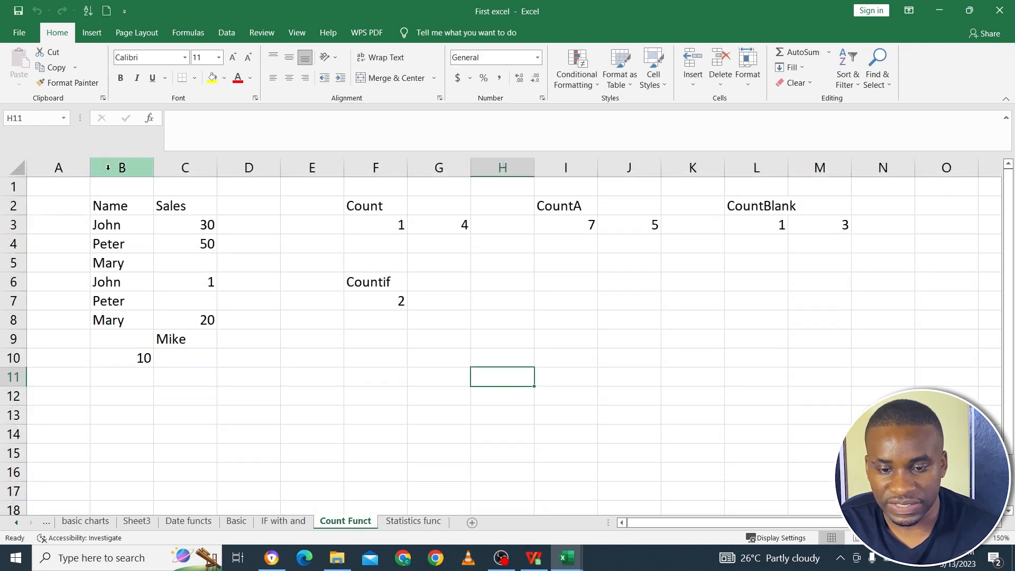
pyautogui.click(112, 210)
pyautogui.moveTo(112, 210)
pyautogui.mouseDown()
pyautogui.moveTo(179, 249)
pyautogui.moveTo(217, 344)
pyautogui.moveTo(200, 367)
pyautogui.mouseUp()
pyautogui.hotkey('ctrl', 'c')
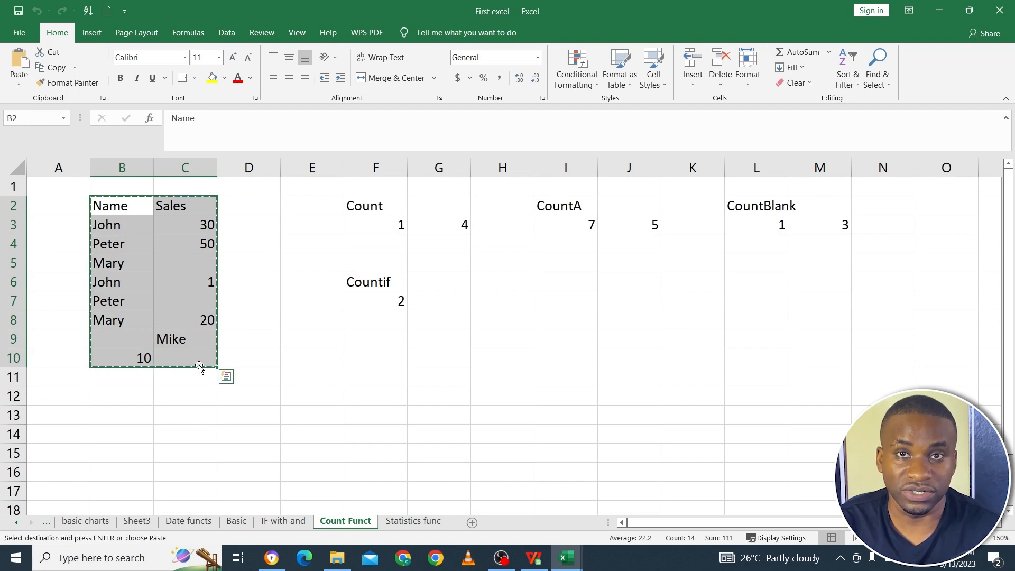
pyautogui.click(413, 525)
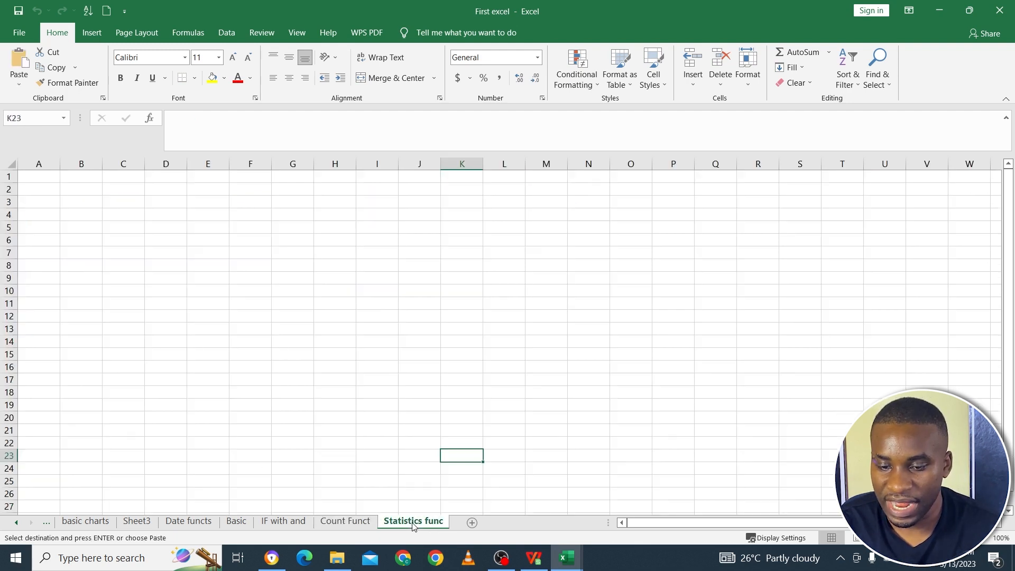
pyautogui.click(69, 189)
pyautogui.hotkey('ctrl', 'v')
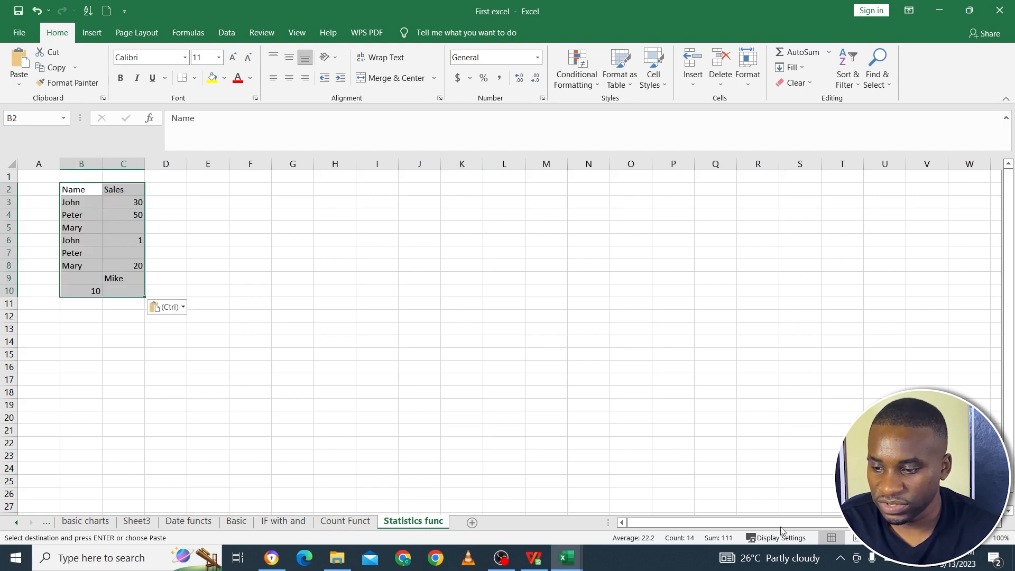
# Enter the headings Countif in F2, Sumif in I2 and Averageif in L2
pyautogui.click(982, 546)
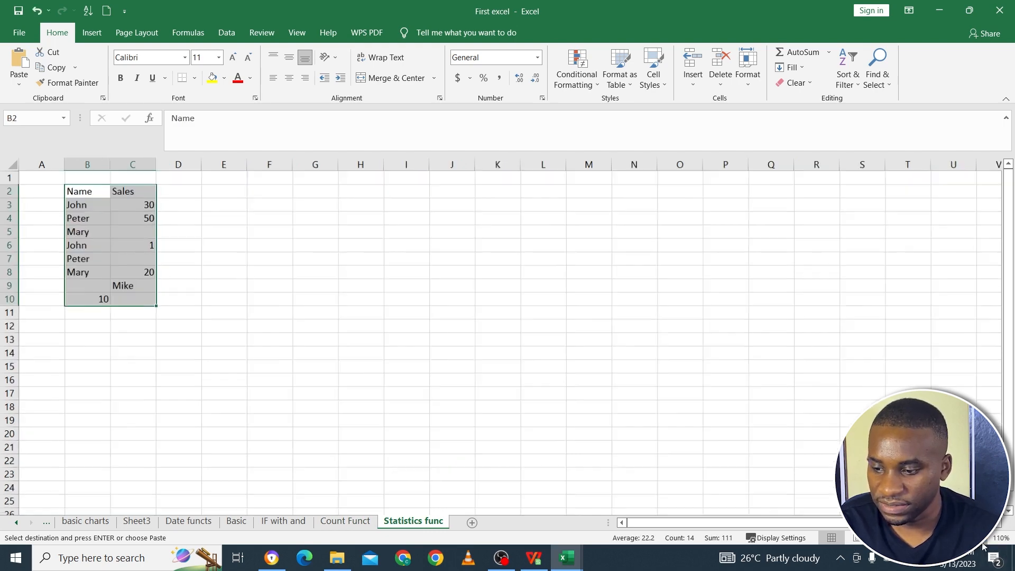
pyautogui.click(982, 545)
pyautogui.click(983, 545)
pyautogui.click(984, 546)
pyautogui.click(983, 546)
pyautogui.click(984, 546)
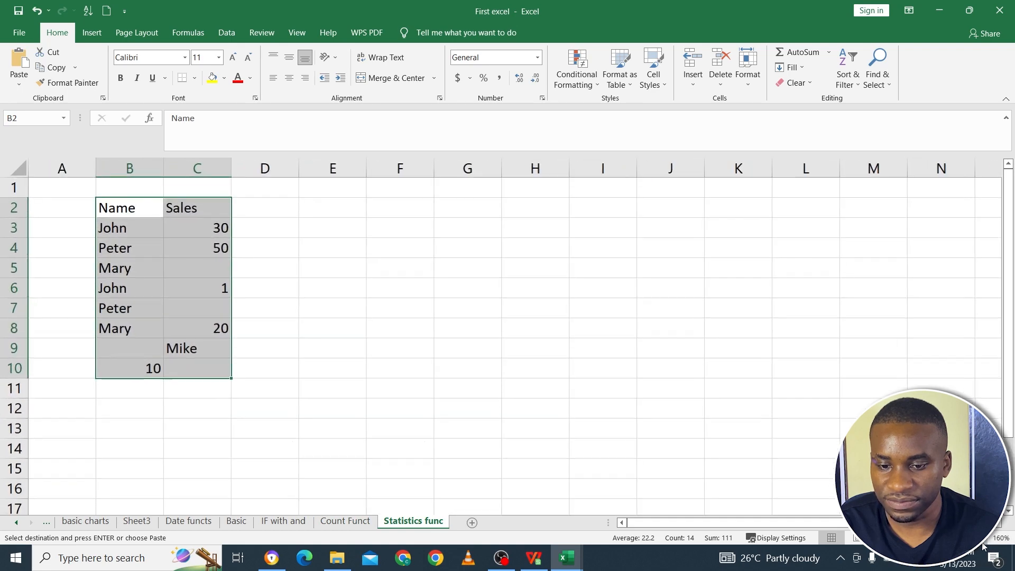
pyautogui.click(983, 546)
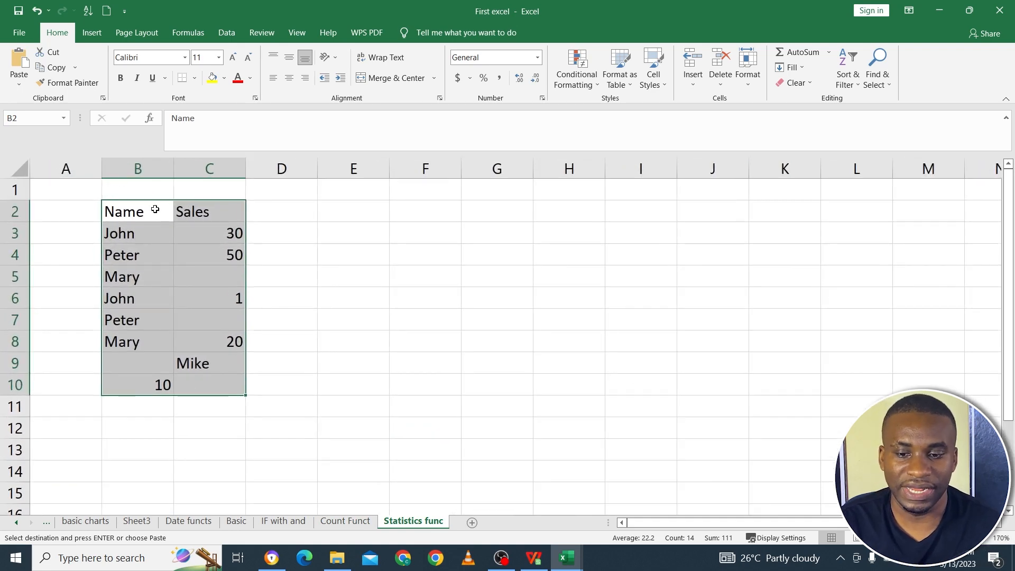
pyautogui.click(449, 210)
pyautogui.write('Countif')
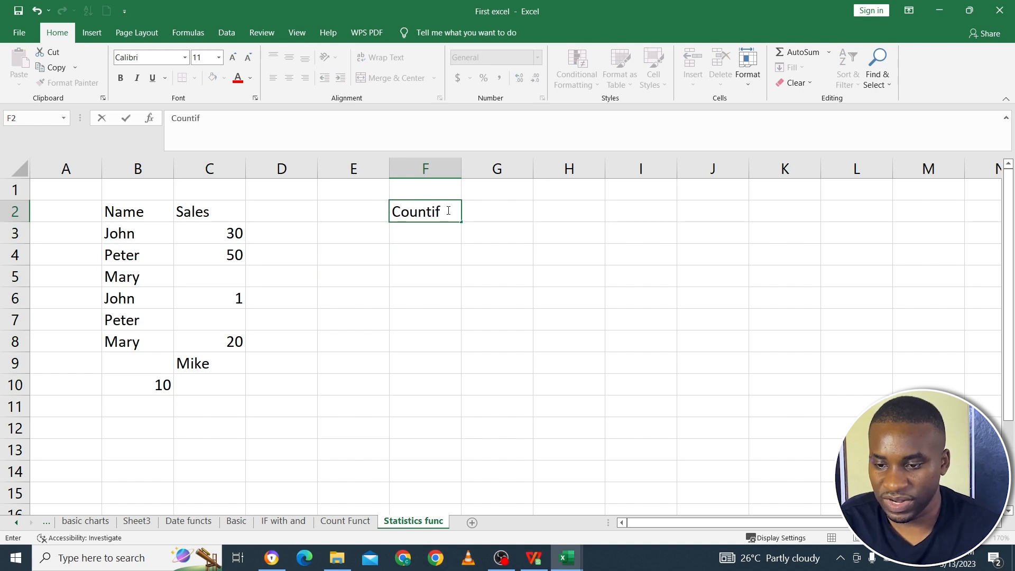
pyautogui.click(635, 212)
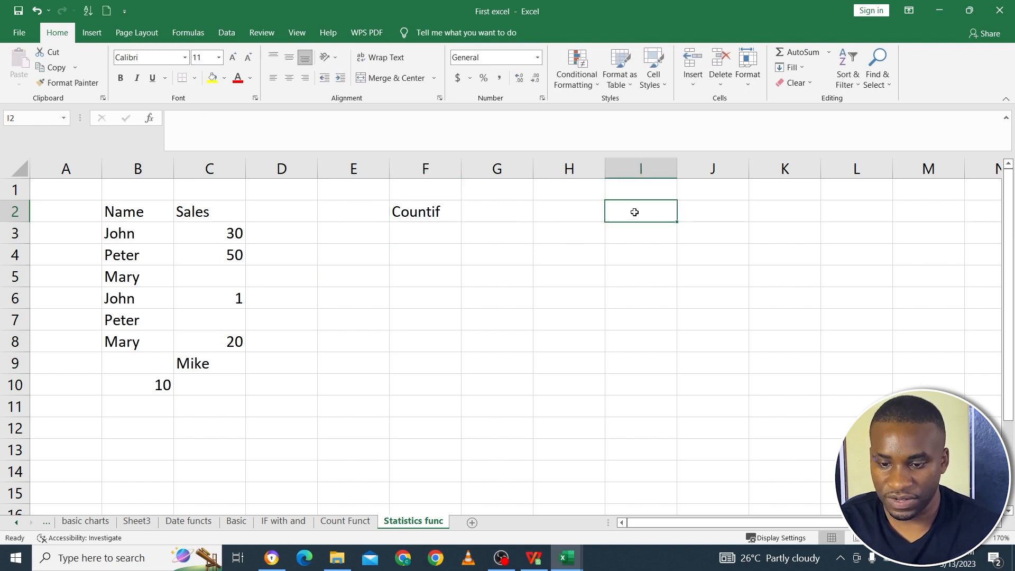
pyautogui.write('Sum')
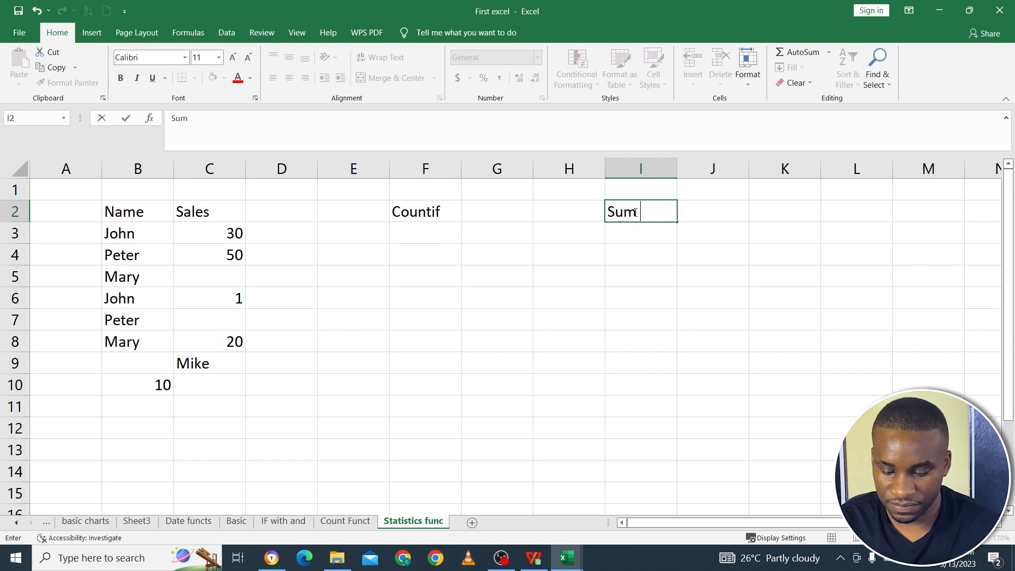
pyautogui.write('if')
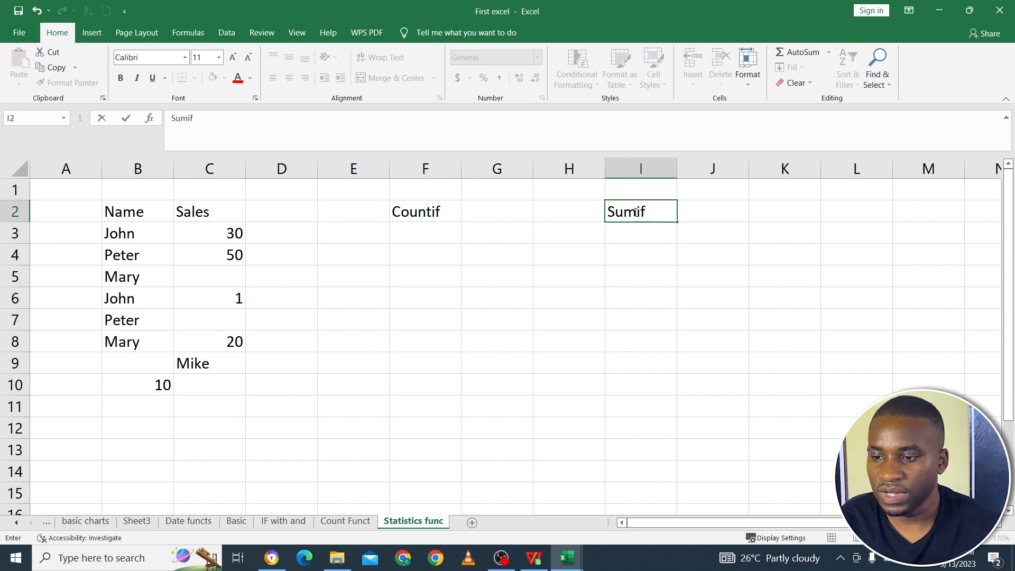
pyautogui.click(884, 213)
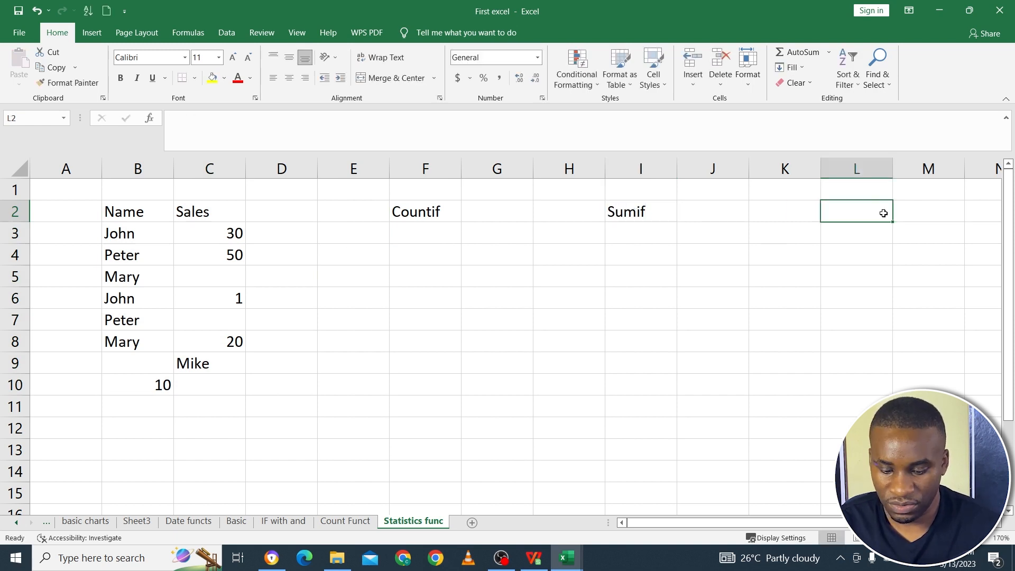
pyautogui.write('Averag')
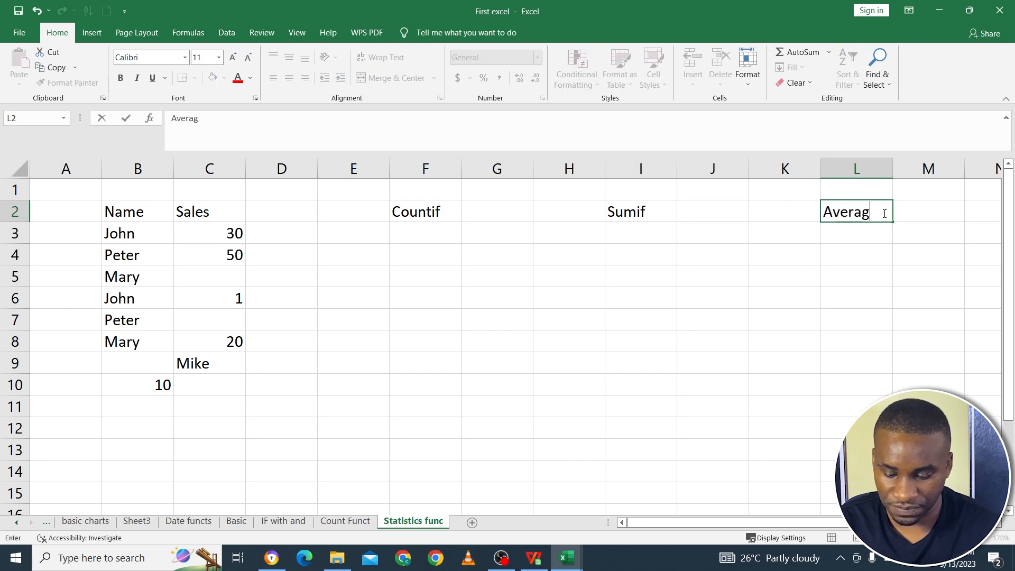
pyautogui.write('eif')
pyautogui.click(482, 312)
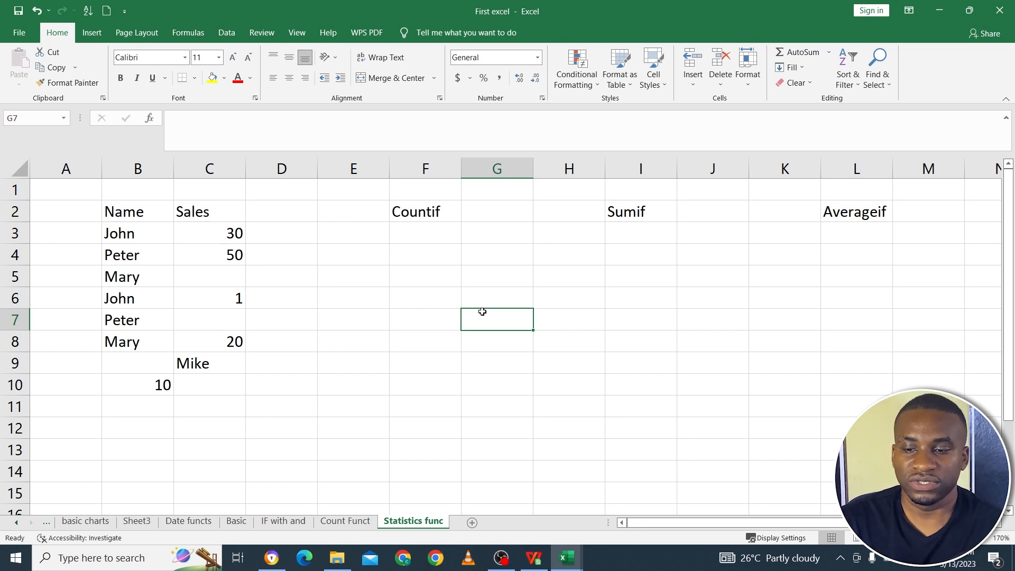
# Examine the Name column for repeated entries of the name in B3, comparing cells B3 and B6
pyautogui.click(425, 215)
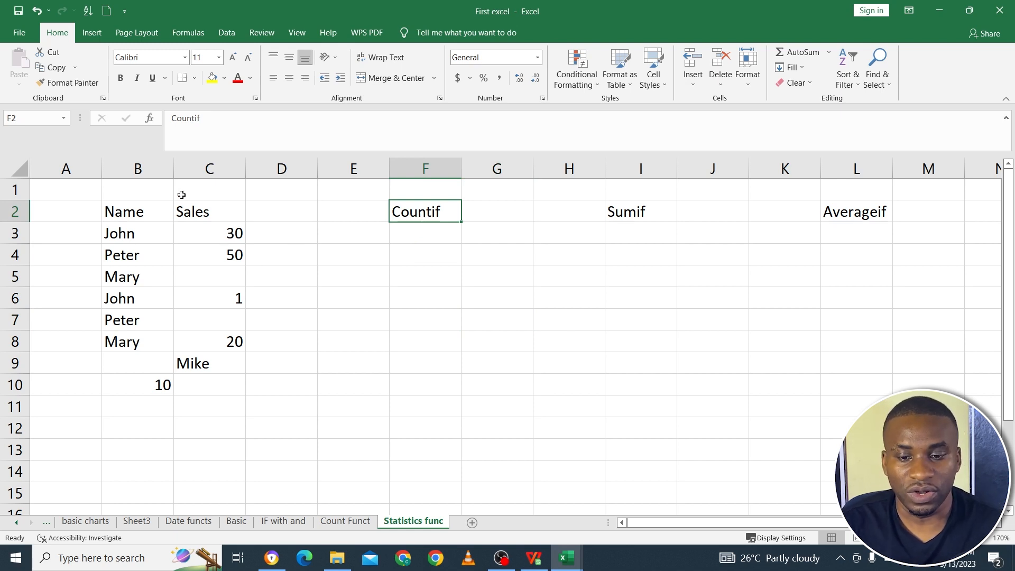
pyautogui.moveTo(138, 237); pyautogui.dragTo(147, 340)
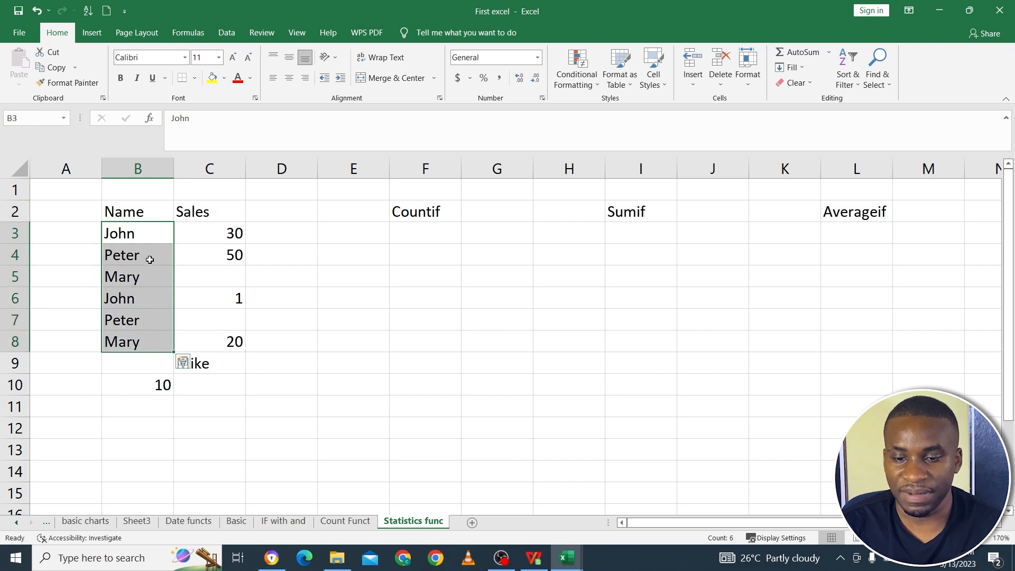
pyautogui.click(140, 236)
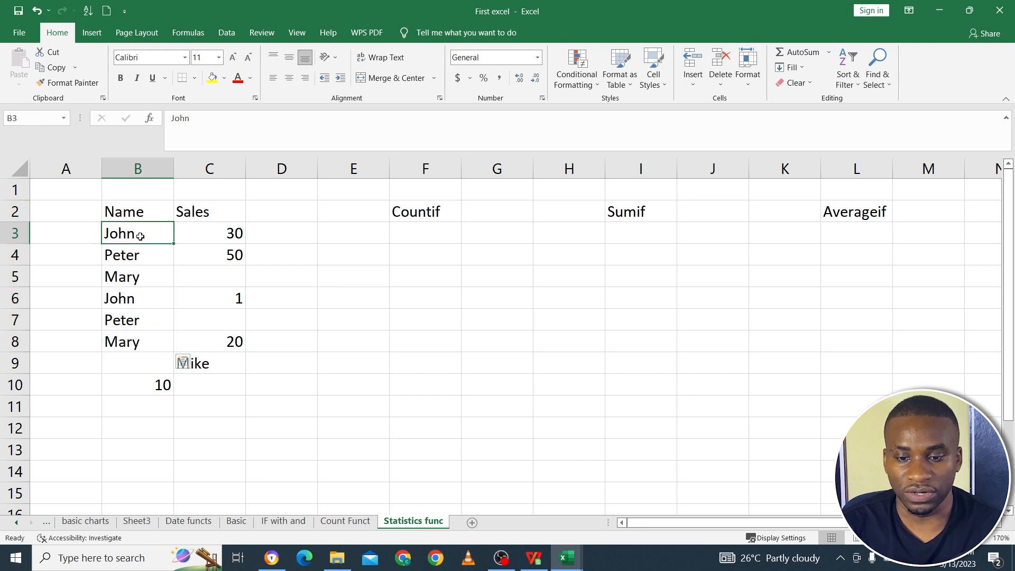
pyautogui.click(152, 313)
pyautogui.click(150, 299)
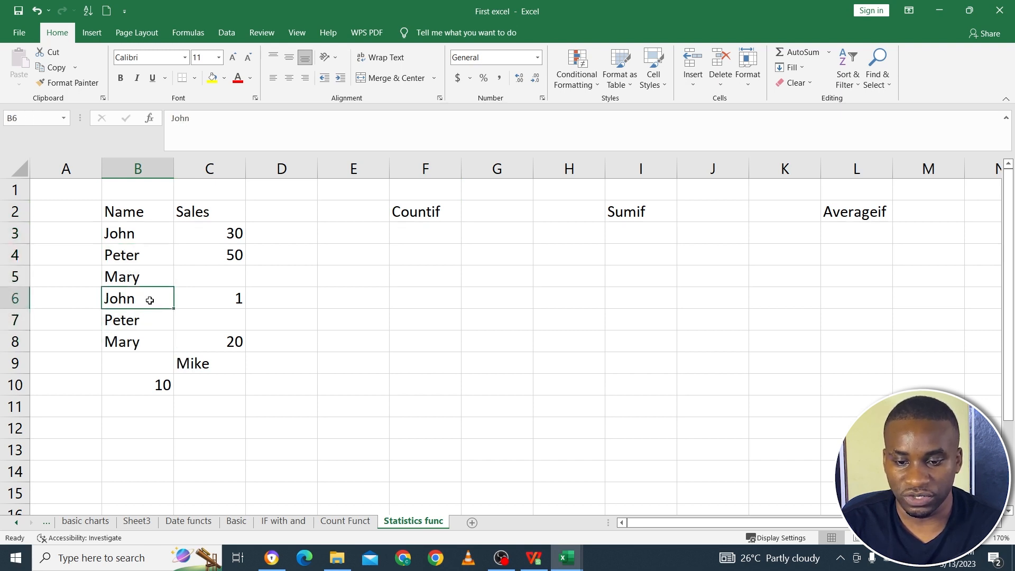
pyautogui.click(142, 233)
pyautogui.click(153, 290)
pyautogui.moveTo(146, 211); pyautogui.dragTo(147, 503)
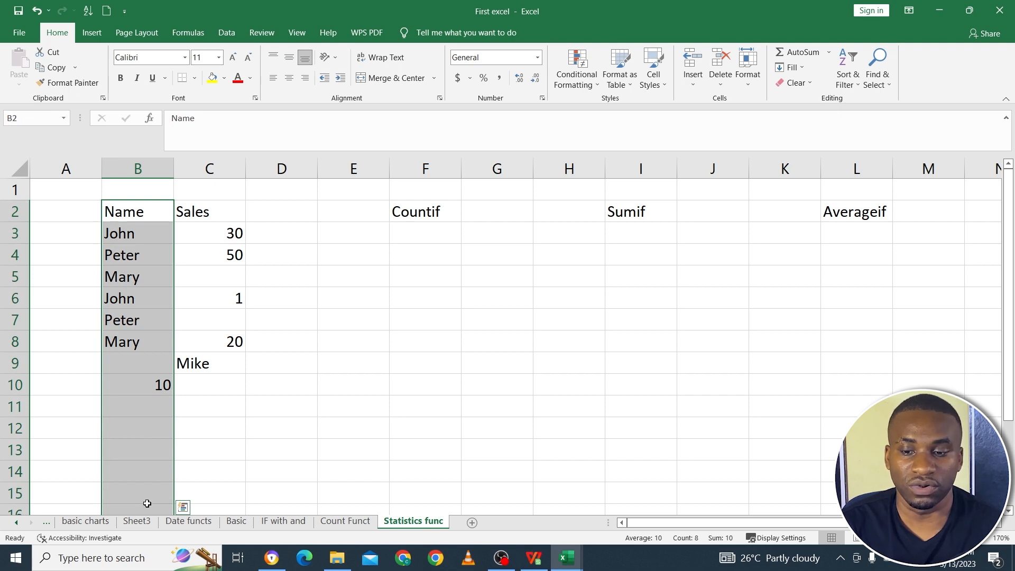
pyautogui.click(111, 232)
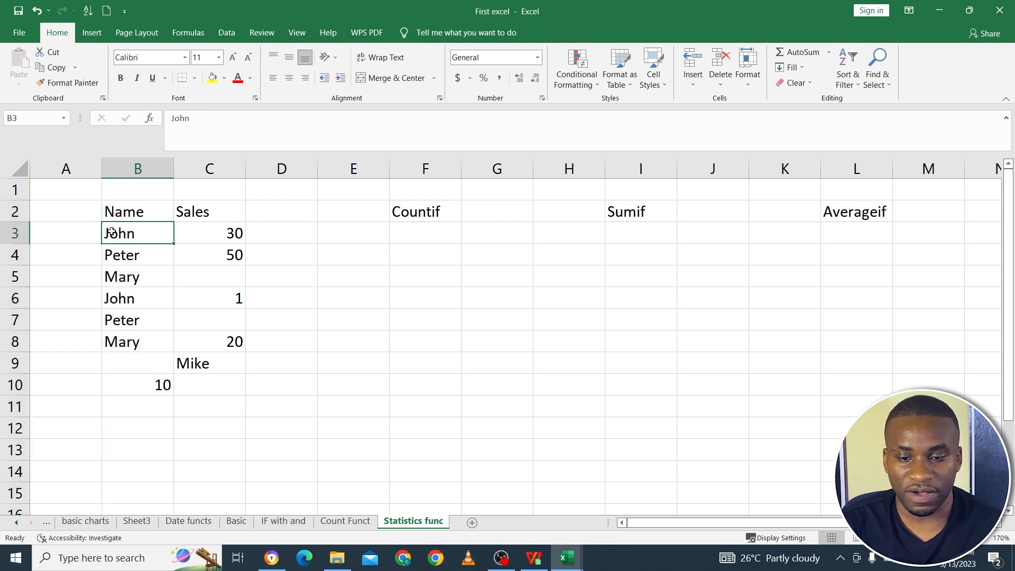
pyautogui.click(133, 301)
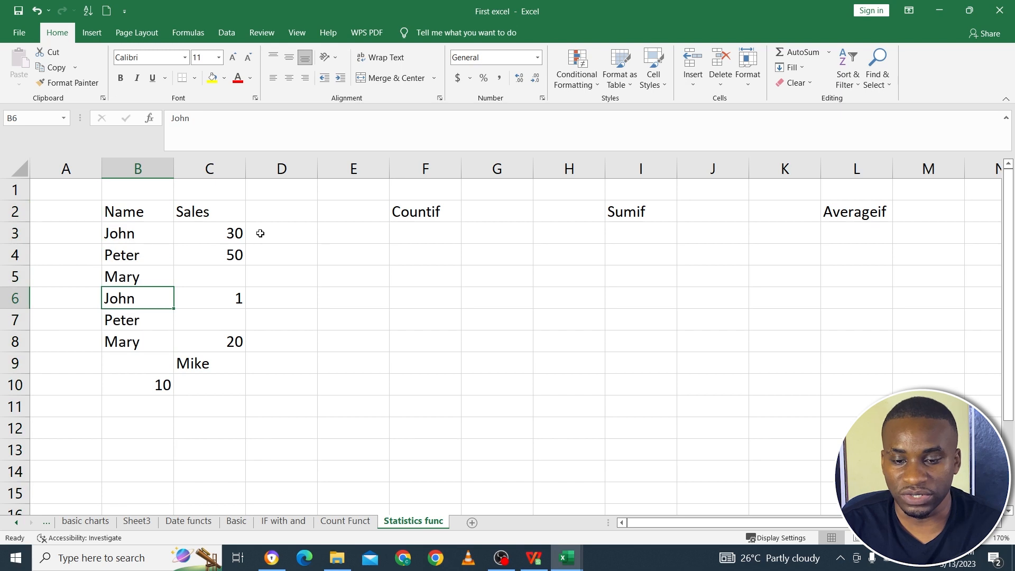
pyautogui.click(142, 237)
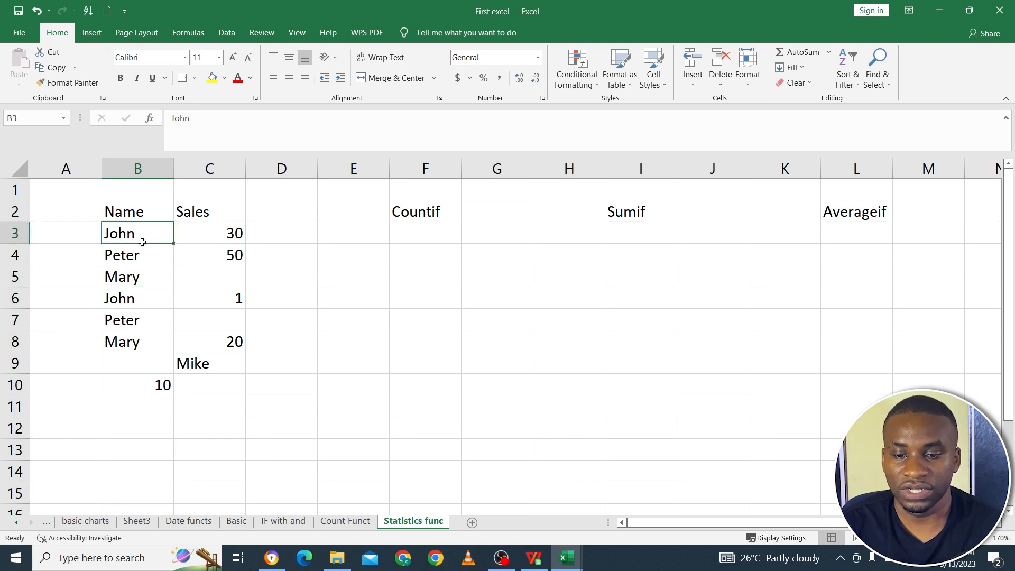
pyautogui.click(145, 302)
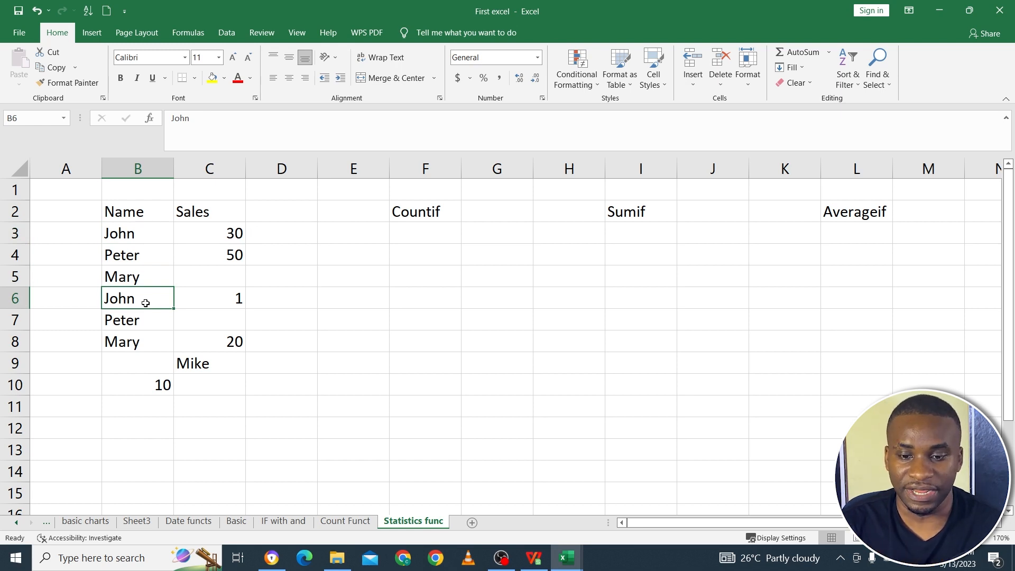
# Enter a COUNTIF formula in F3 over range B3:B8, with the name shown in B3 as the quoted text criterion
pyautogui.click(450, 229)
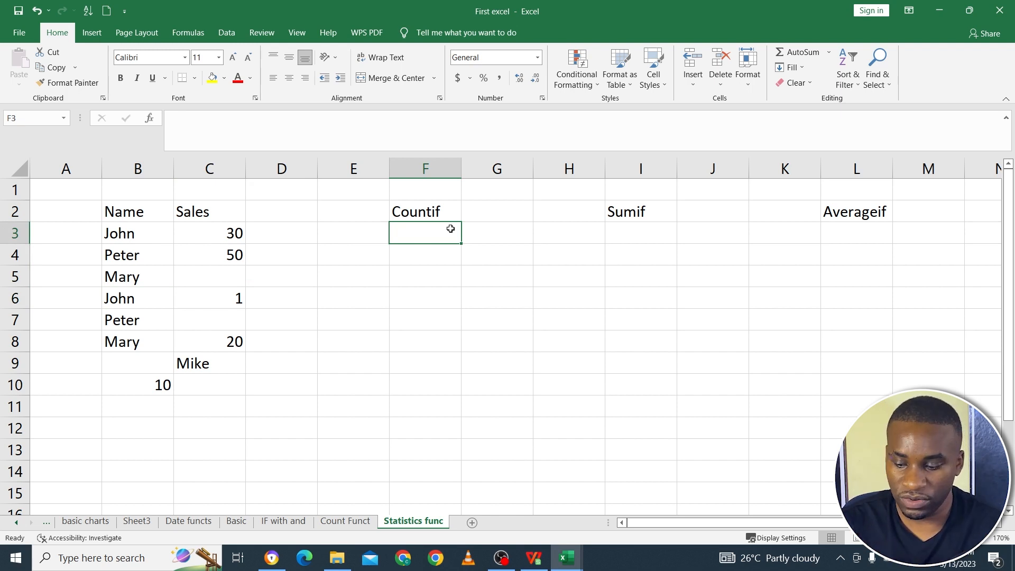
pyautogui.write('=count')
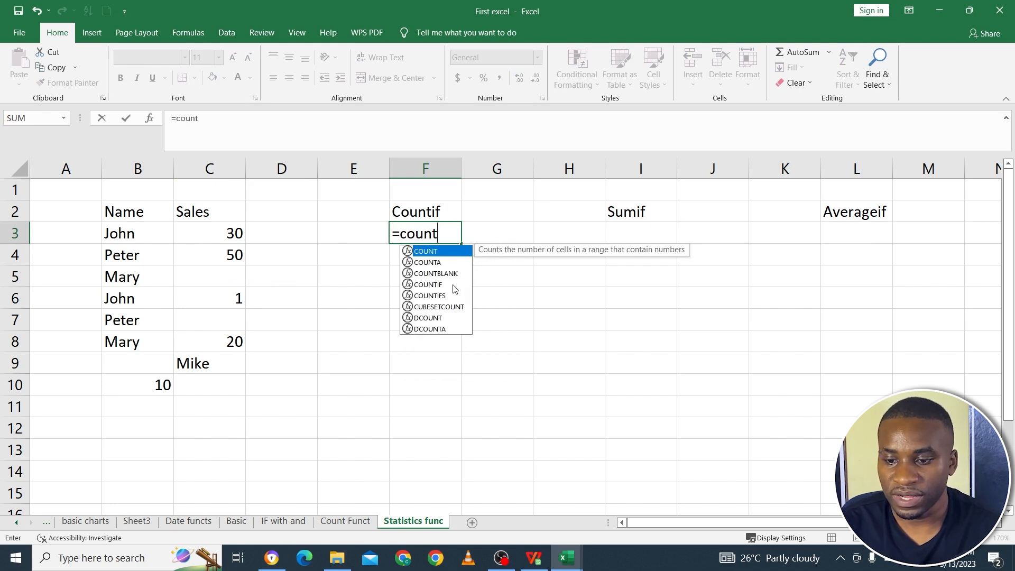
pyautogui.doubleClick(427, 288)
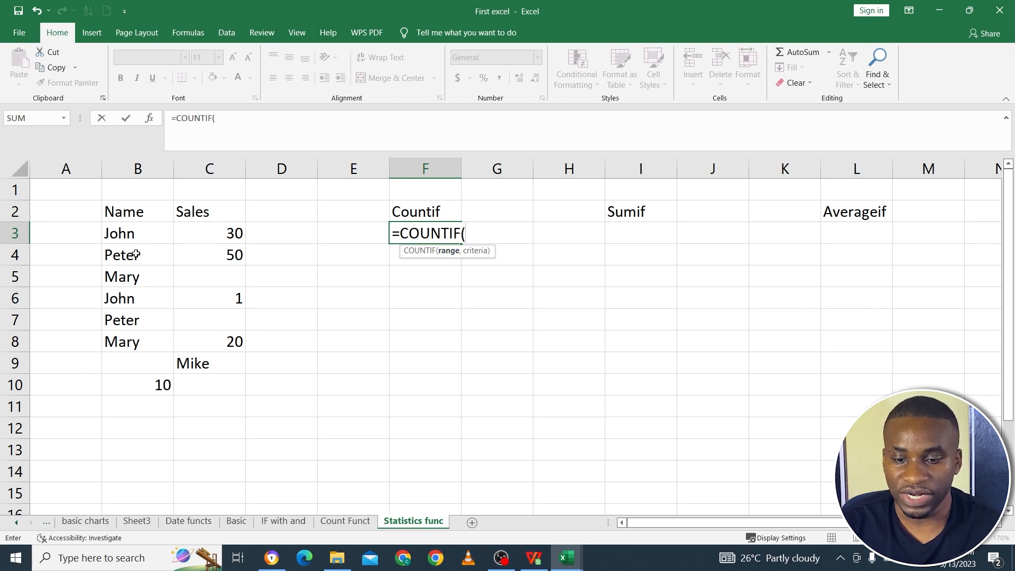
pyautogui.moveTo(134, 231); pyautogui.dragTo(135, 340)
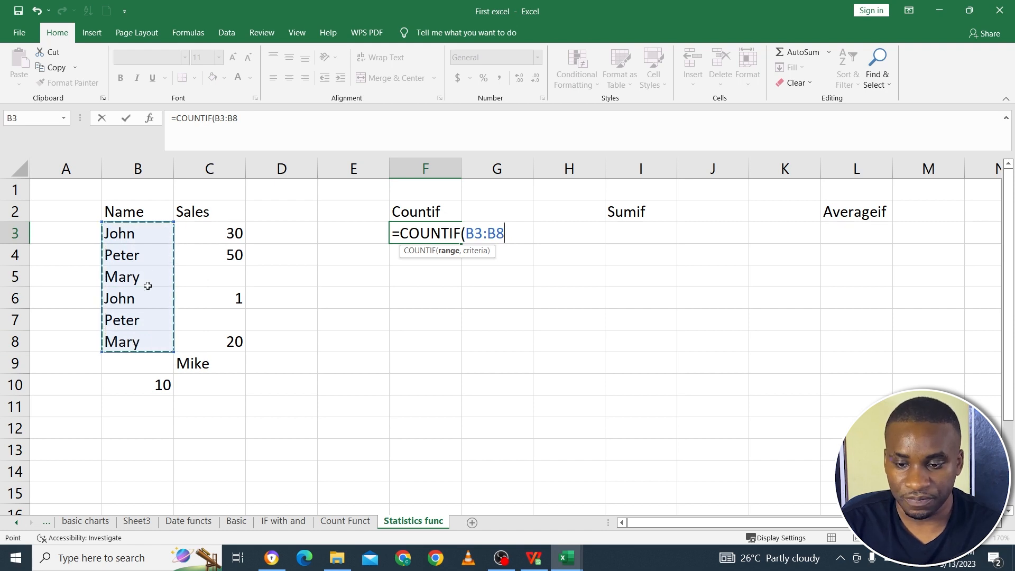
pyautogui.write(',')
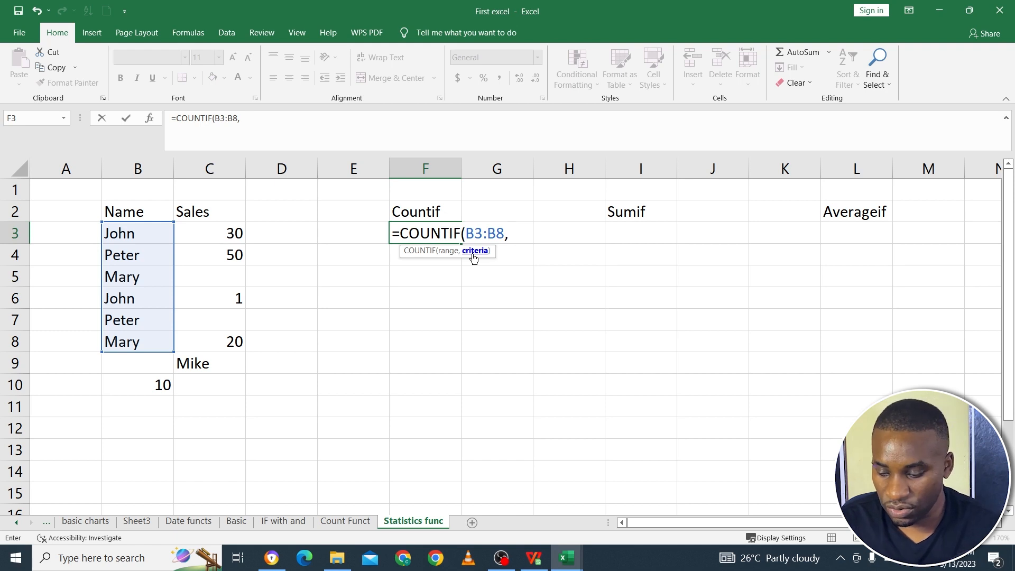
pyautogui.write('"')
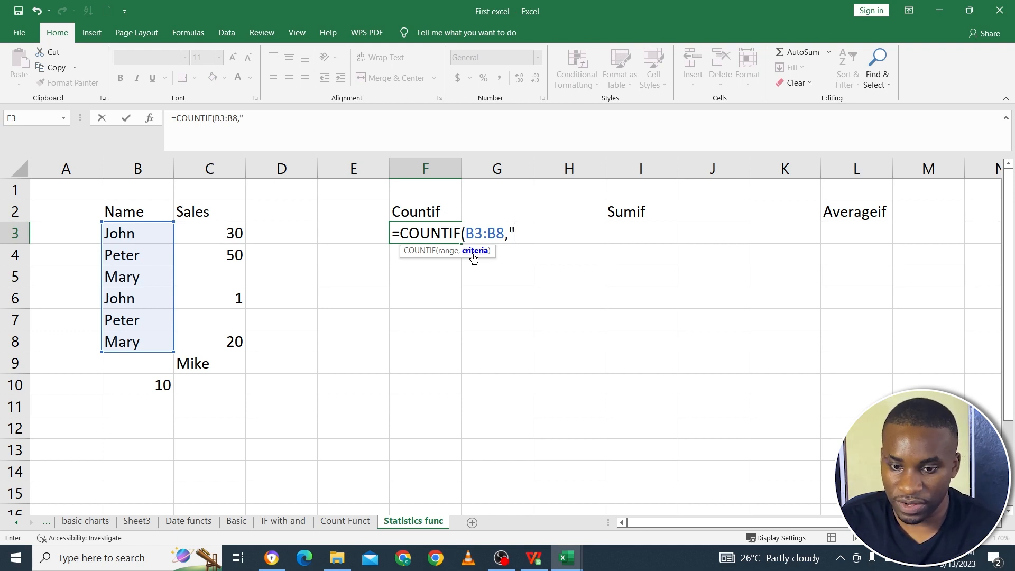
pyautogui.write('John')
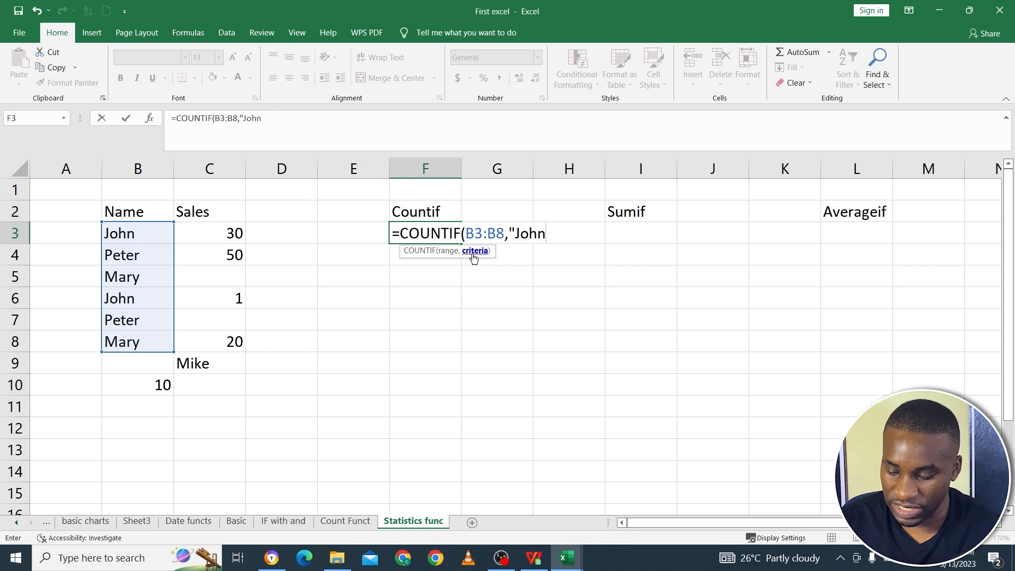
pyautogui.write('"0')
pyautogui.press('BackSpace')
pyautogui.write(')')
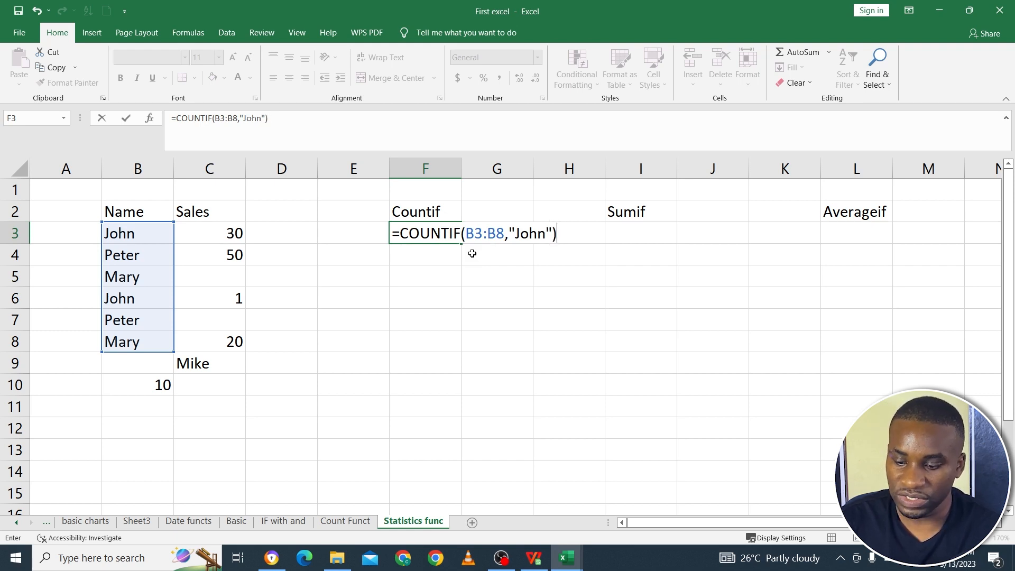
pyautogui.press('Return')
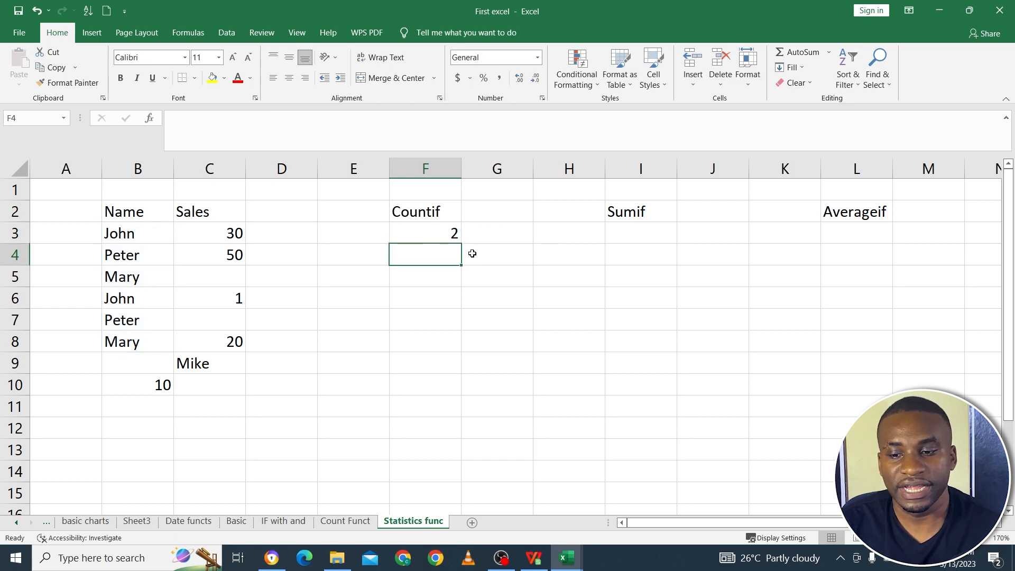
# Replace the name in B8 with the name shown in B3
pyautogui.click(424, 226)
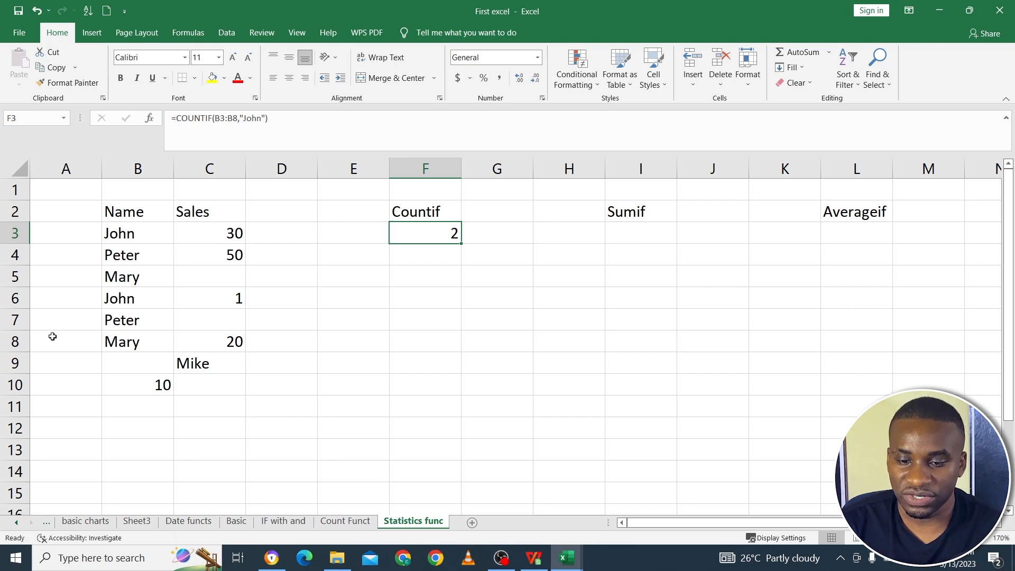
pyautogui.click(132, 360)
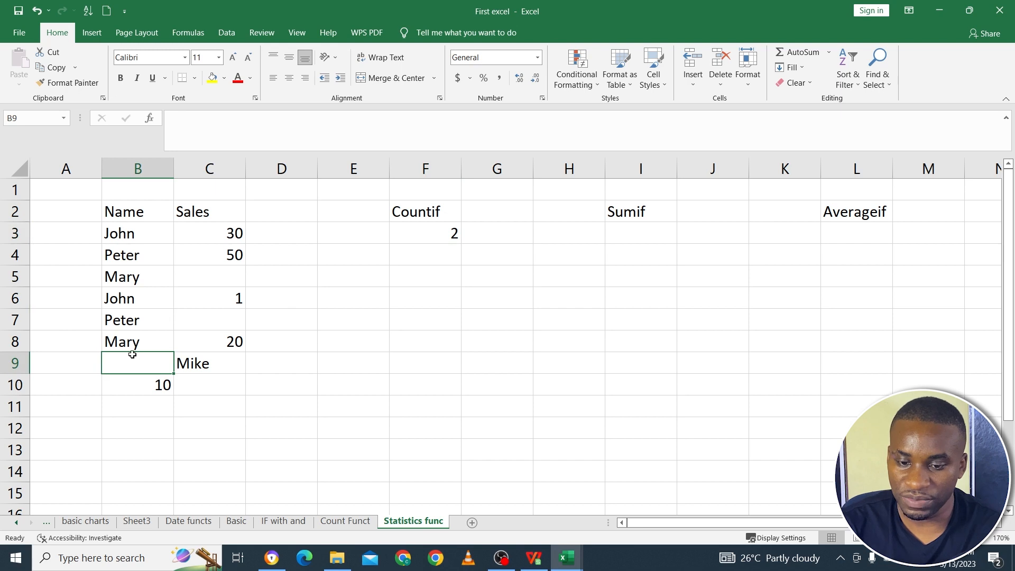
pyautogui.click(129, 344)
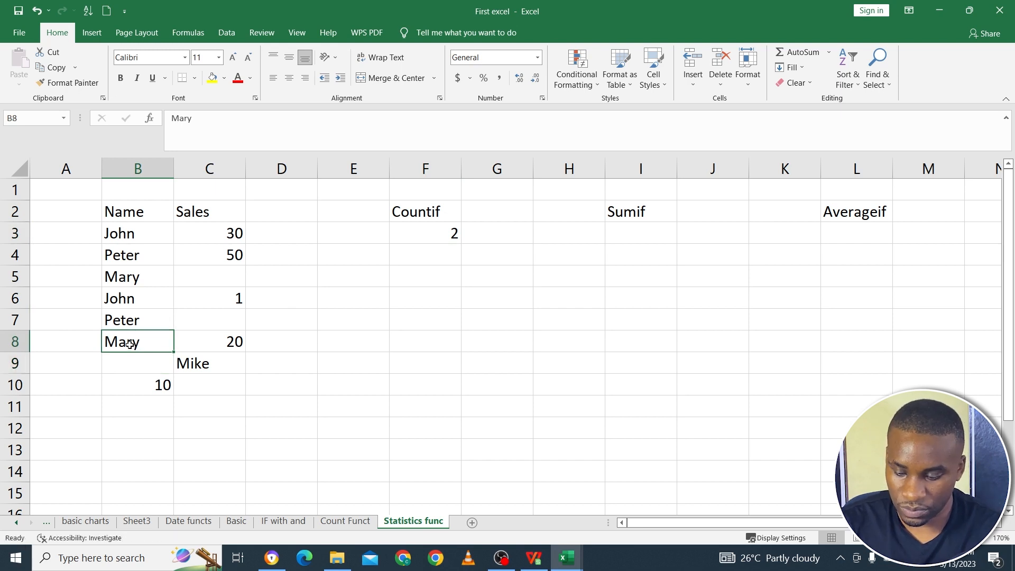
pyautogui.write('John')
pyautogui.press('Return')
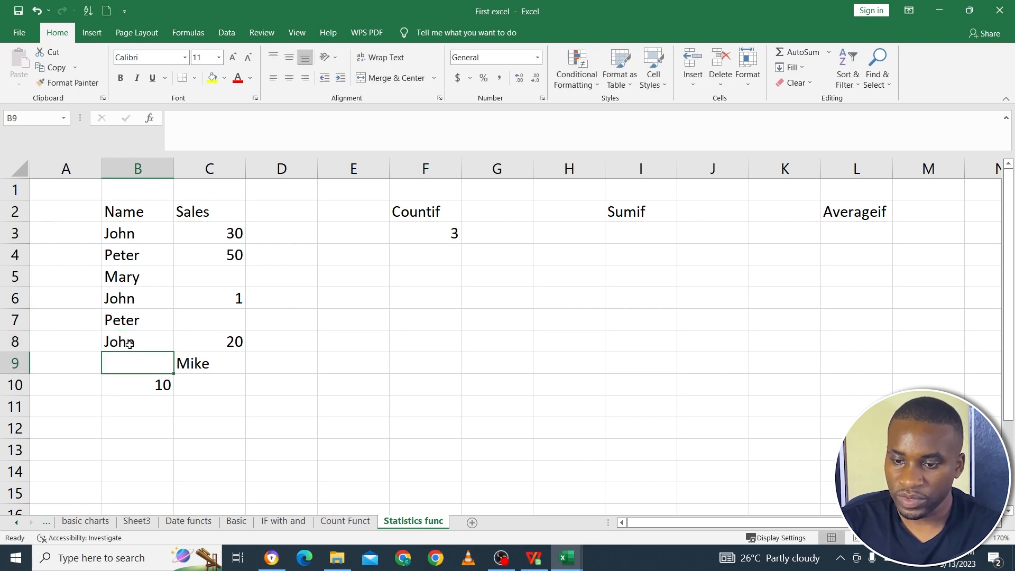
# Change the quoted criterion of the COUNTIF formula in F3 to the name shown in B5
pyautogui.click(441, 230)
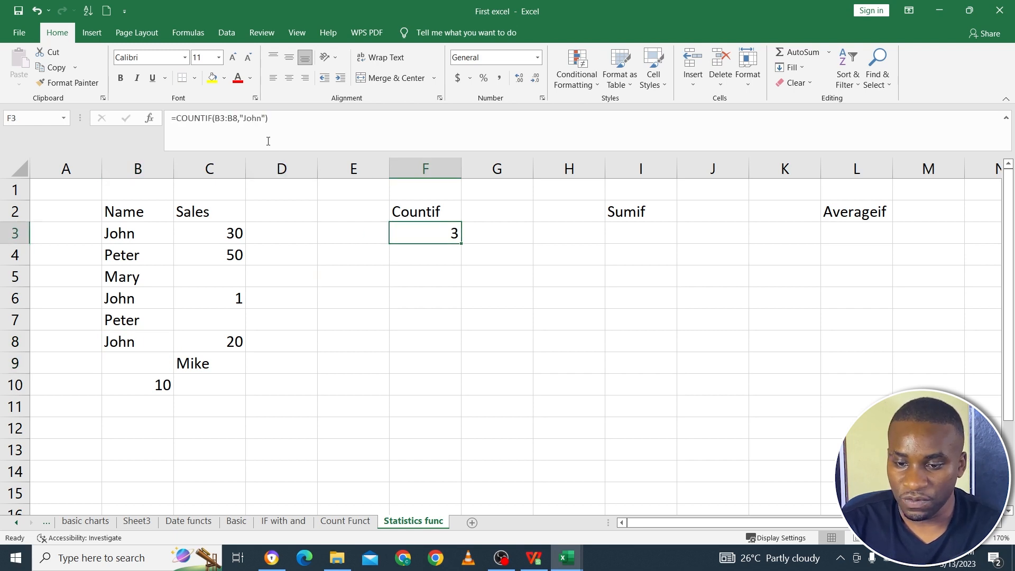
pyautogui.click(263, 120)
pyautogui.press('BackSpace')
pyautogui.press('BackSpace')
pyautogui.press('BackSpace')
pyautogui.press('BackSpace')
pyautogui.write('Mary')
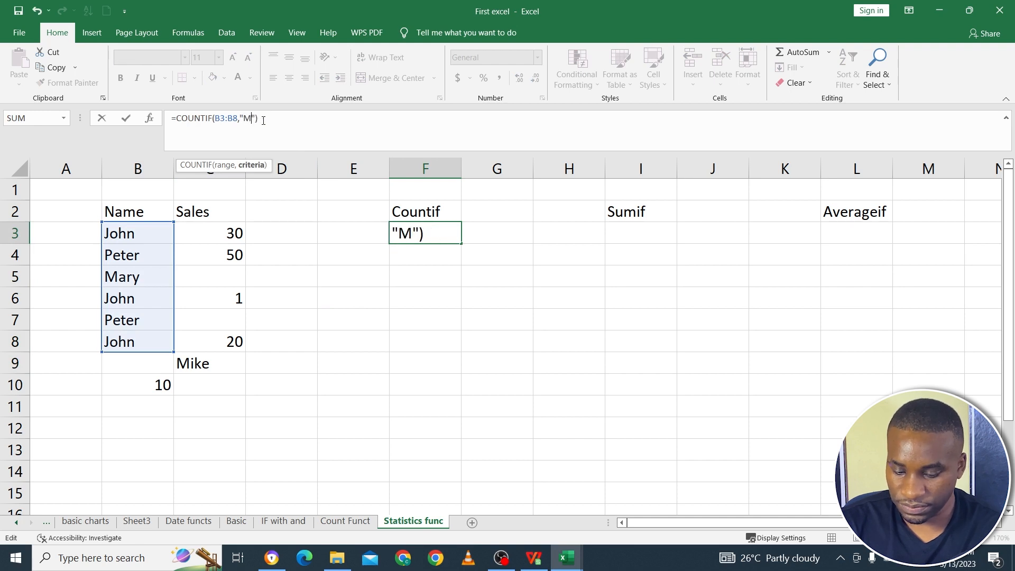
pyautogui.press('Return')
pyautogui.press('Return')
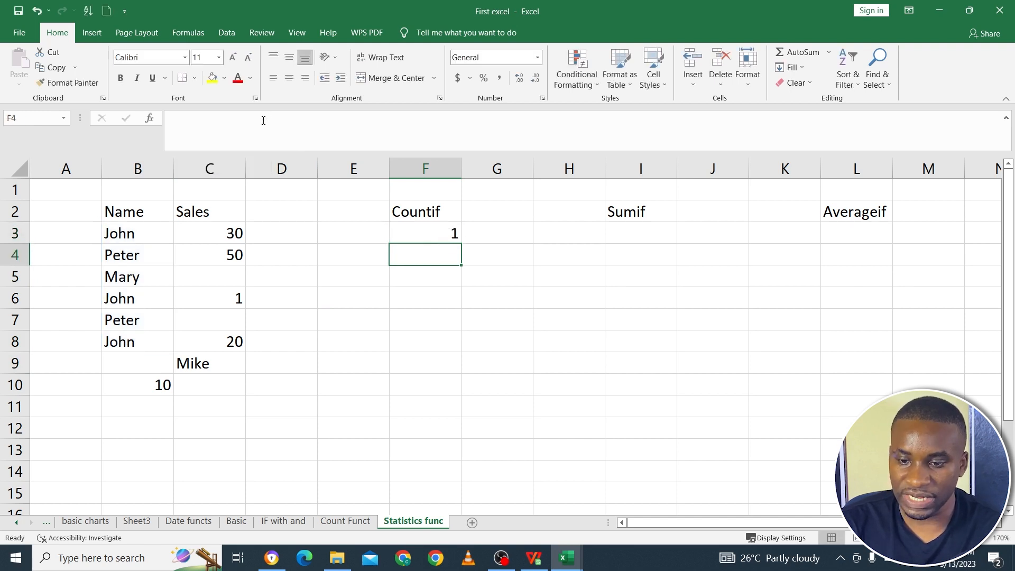
pyautogui.click(452, 234)
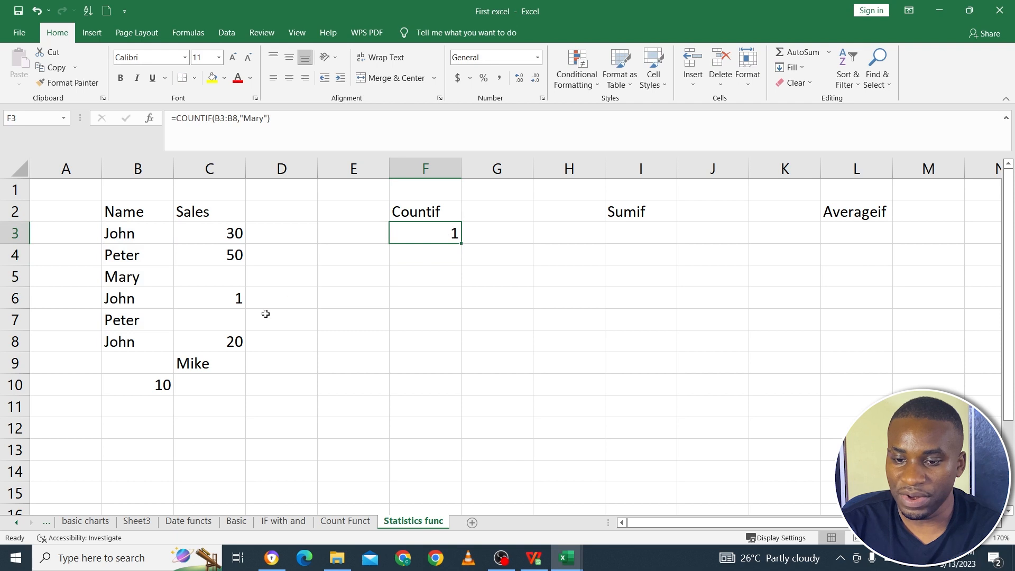
# Set B8 back to the name shown in B5 and check the COUNTIF result in F3
pyautogui.click(116, 344)
pyautogui.write('Mary')
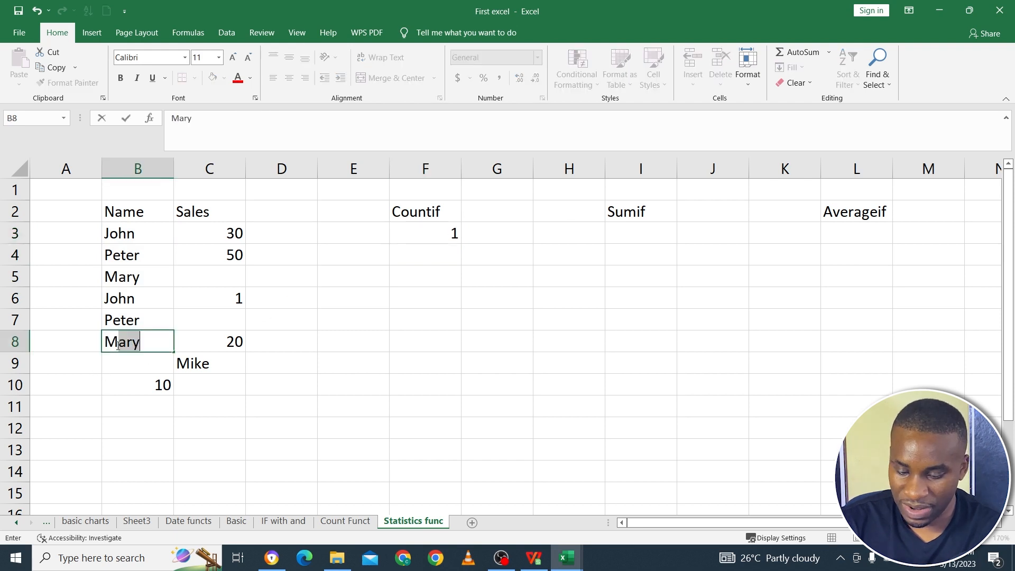
pyautogui.press('Return')
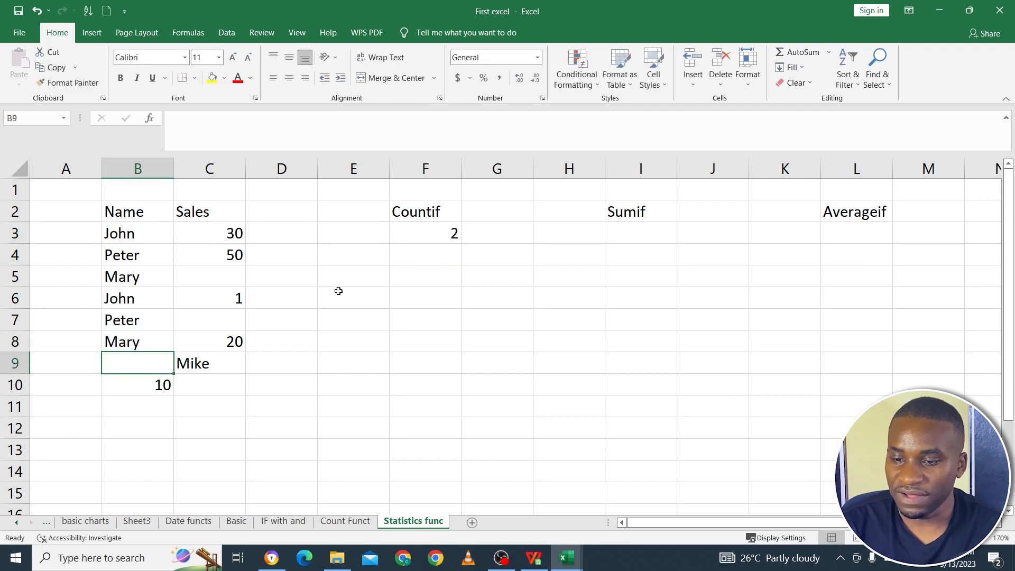
pyautogui.click(441, 245)
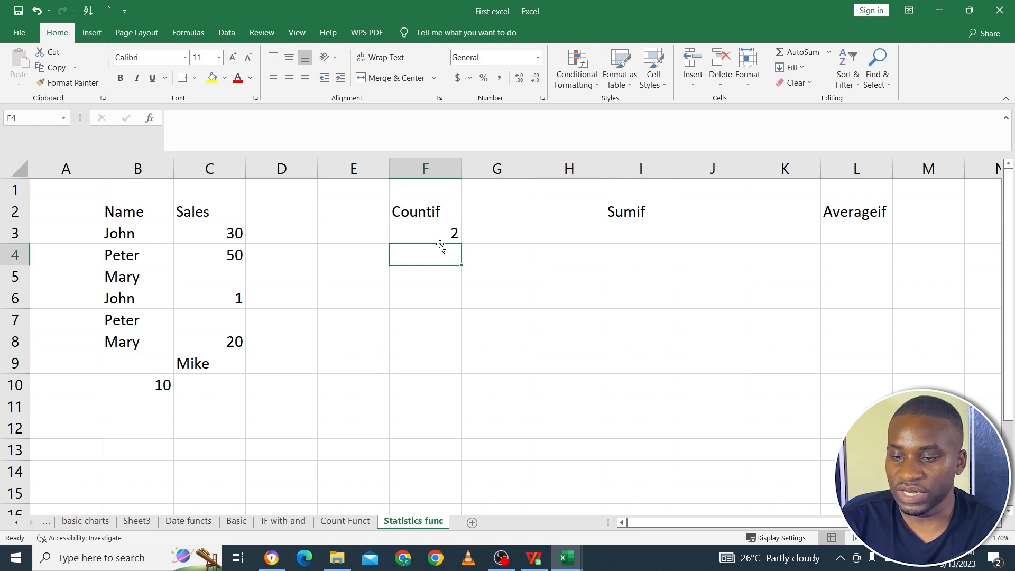
pyautogui.click(437, 233)
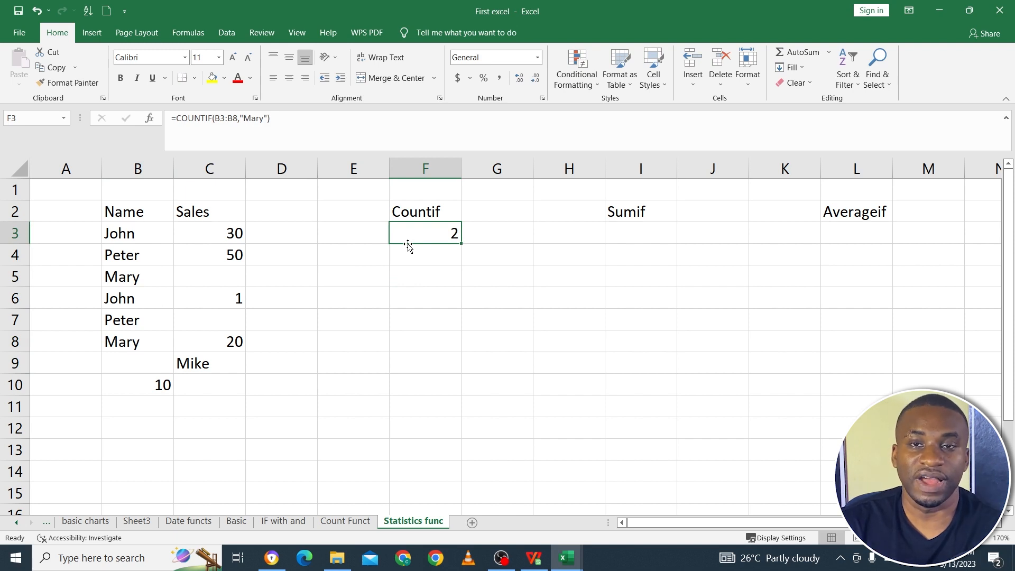
# Start a SUMIF formula in I3 with the names in B3:B8 as its range
pyautogui.click(663, 233)
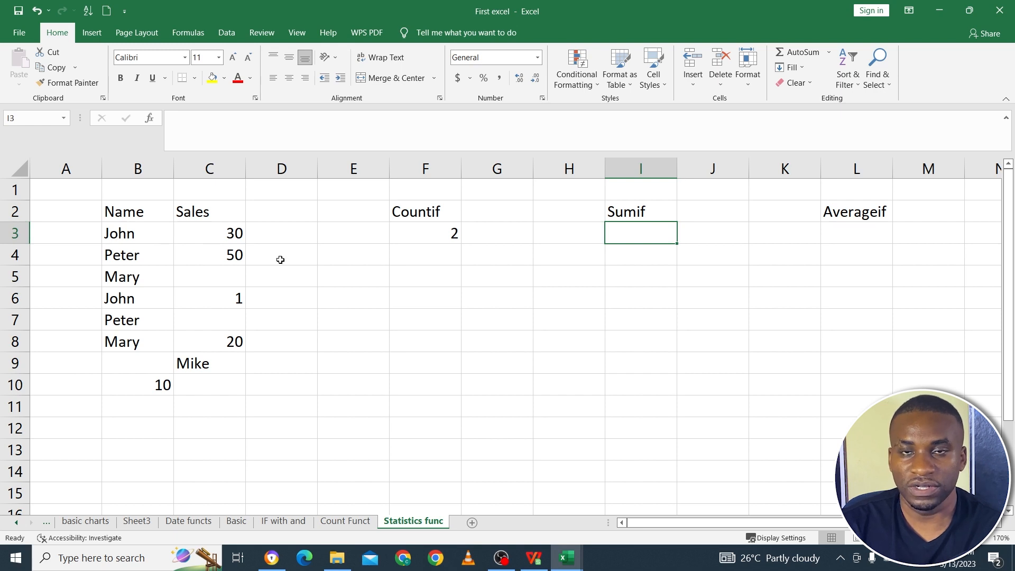
pyautogui.click(149, 234)
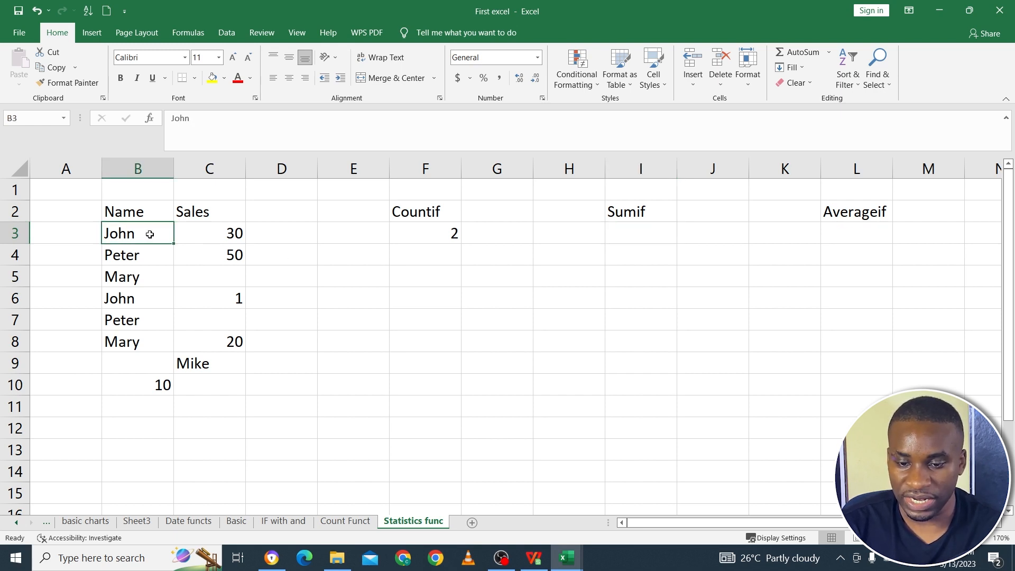
pyautogui.click(222, 230)
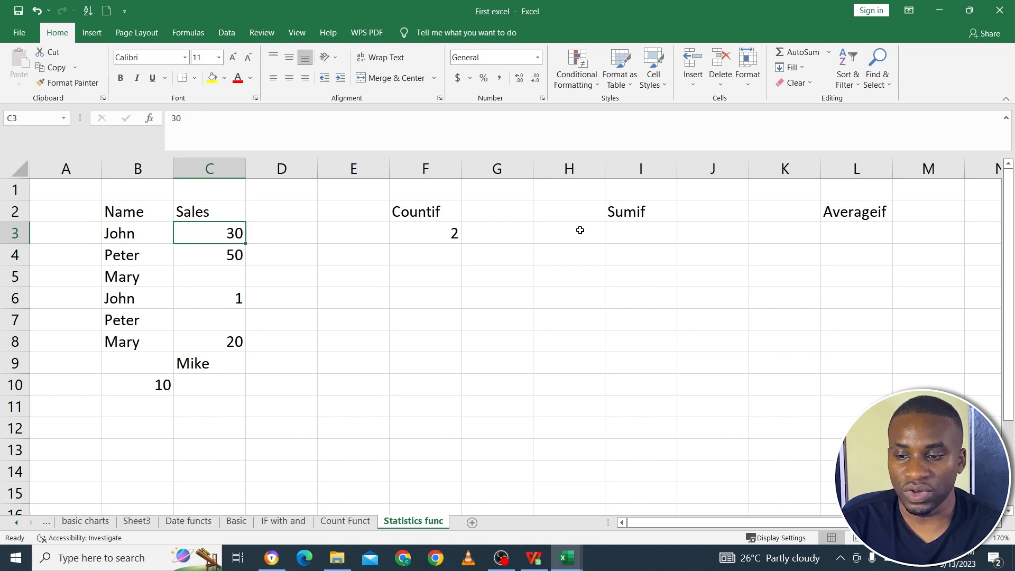
pyautogui.click(649, 243)
pyautogui.write('=')
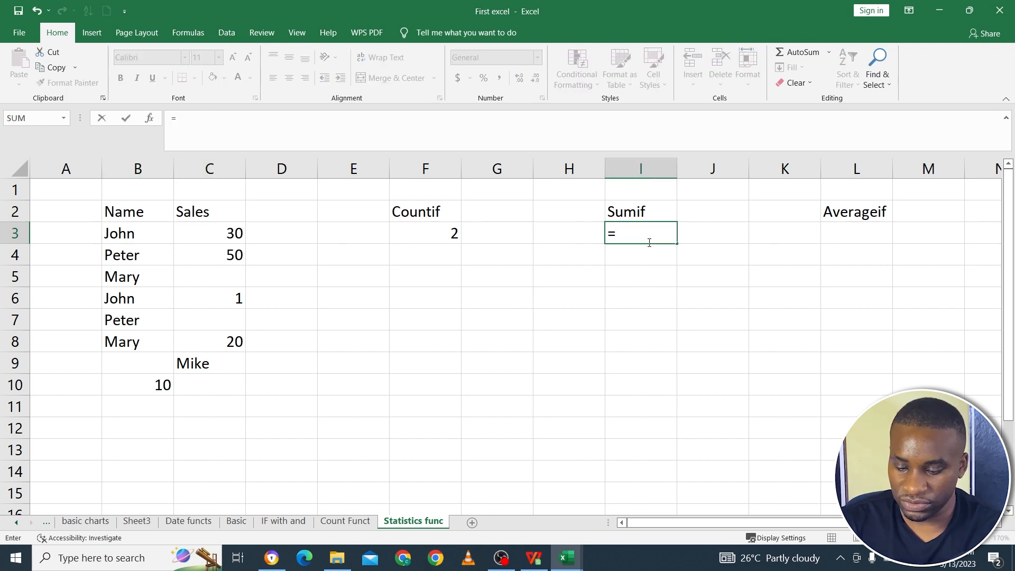
pyautogui.write('s')
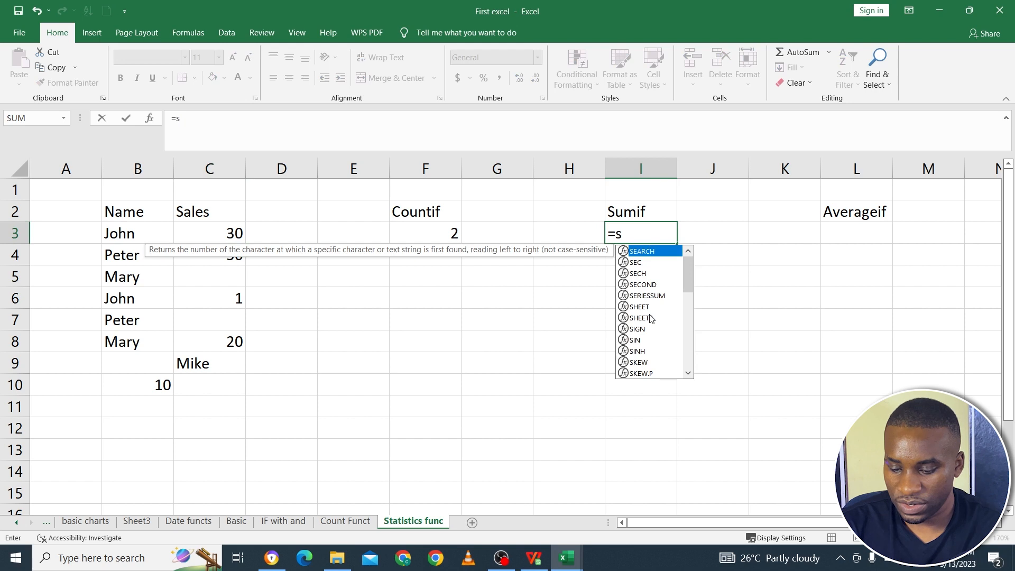
pyautogui.write('um')
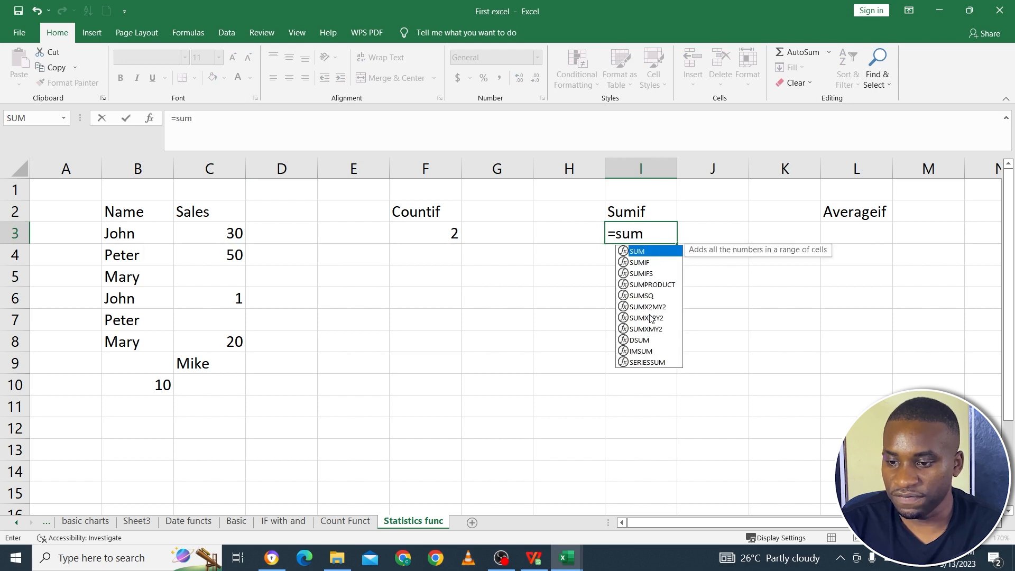
pyautogui.click(649, 262)
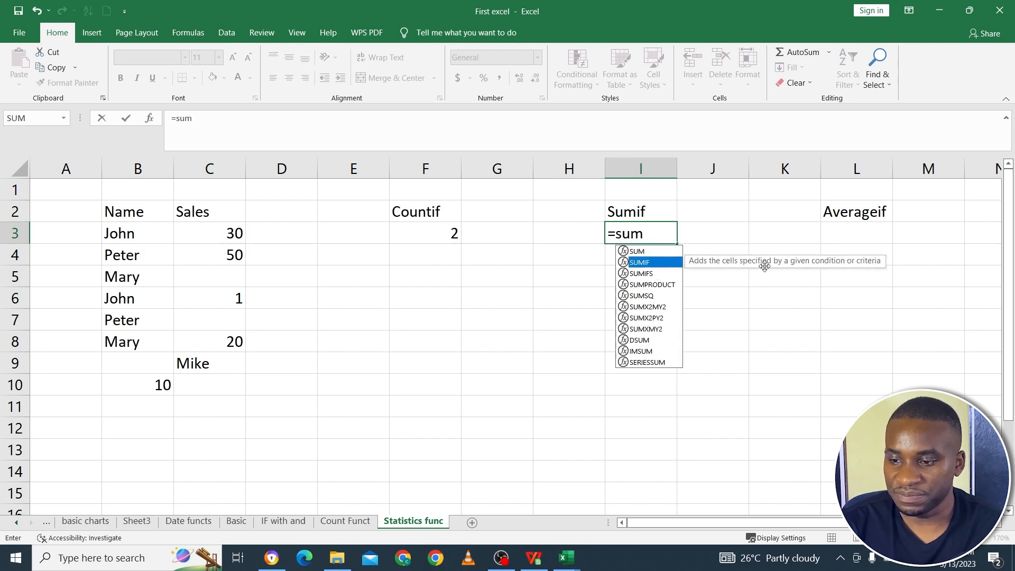
pyautogui.doubleClick(653, 266)
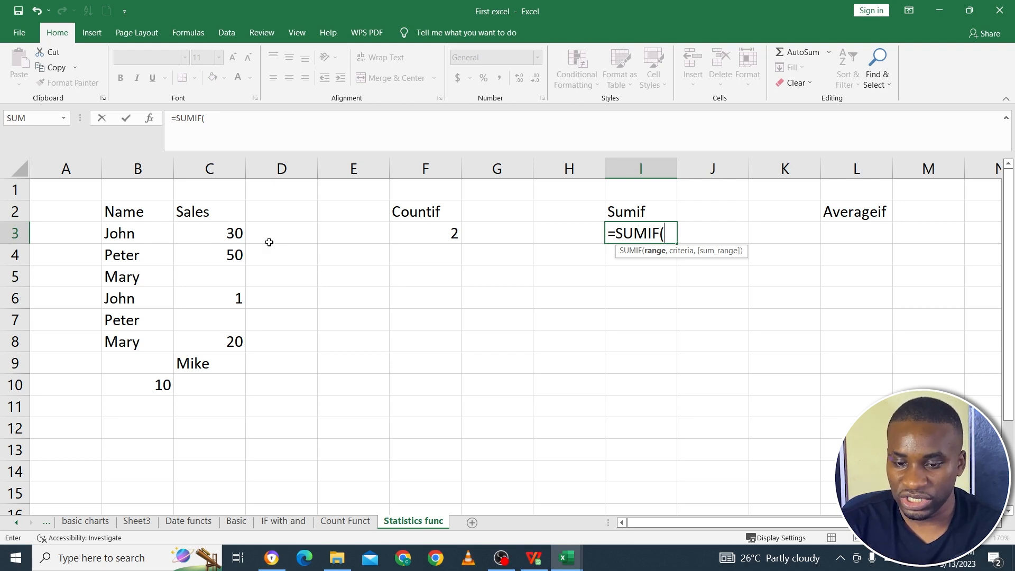
pyautogui.moveTo(137, 237); pyautogui.dragTo(129, 343)
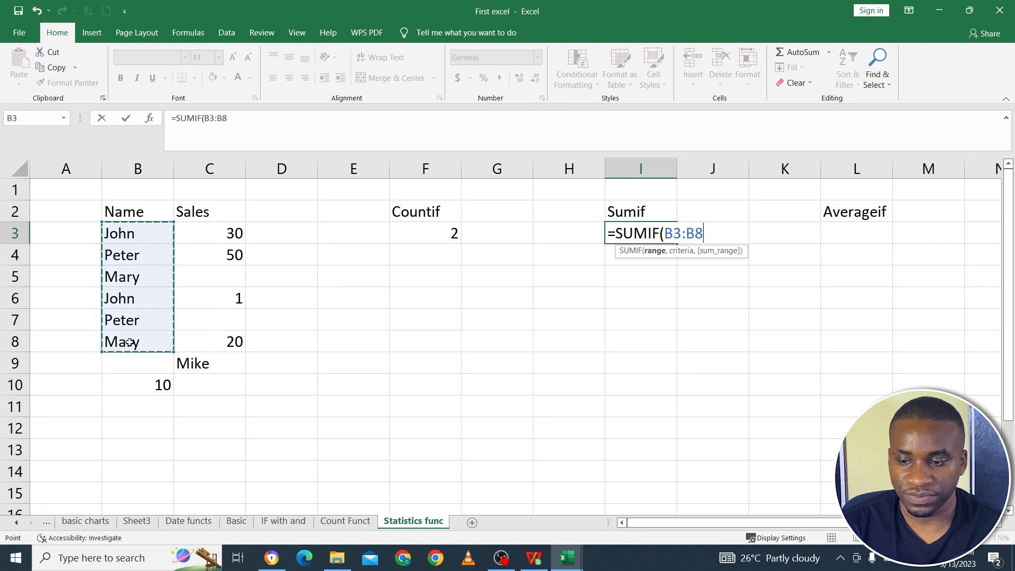
pyautogui.click(718, 242)
pyautogui.write(',')
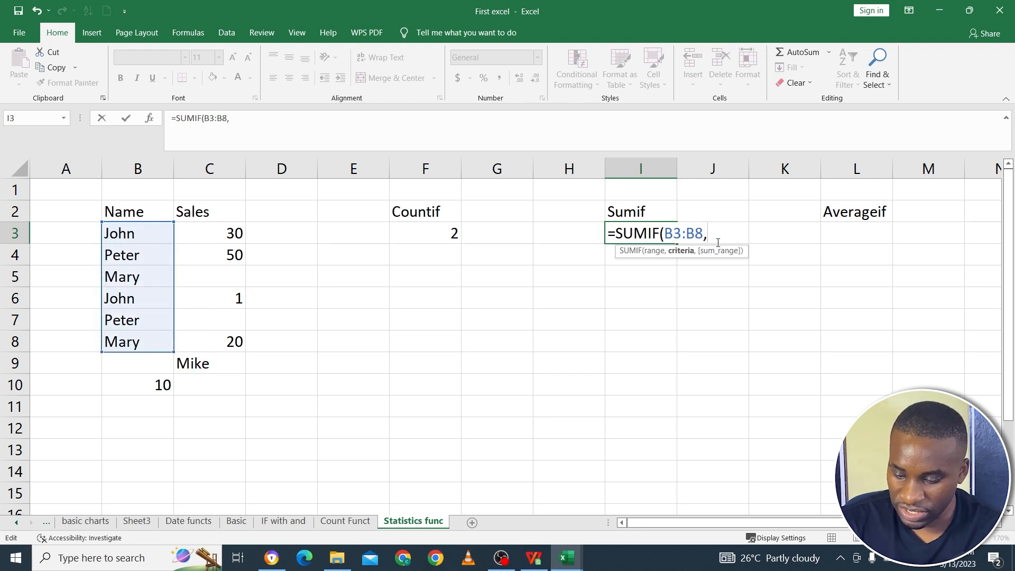
# Complete the SUMIF formula with the quoted name from B3 as the criterion and C3:C8 as the sum range
pyautogui.write('"John')
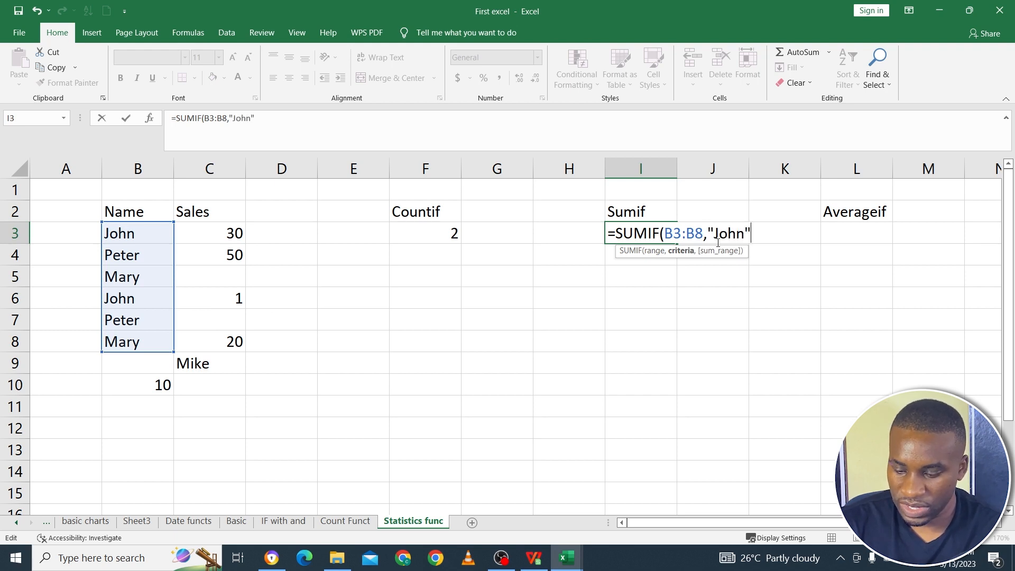
pyautogui.write('",')
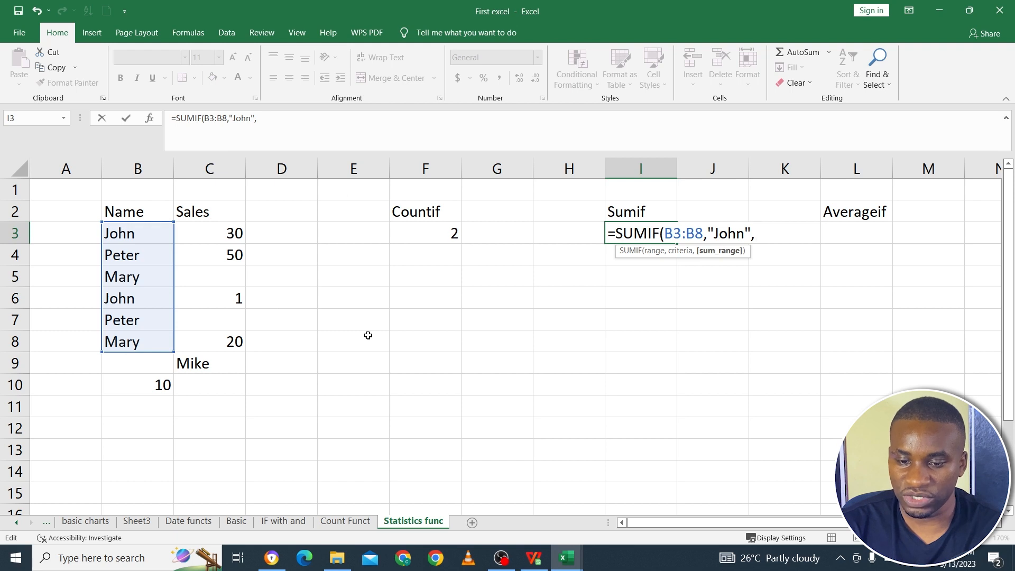
pyautogui.click(220, 229)
pyautogui.moveTo(220, 229); pyautogui.dragTo(210, 341)
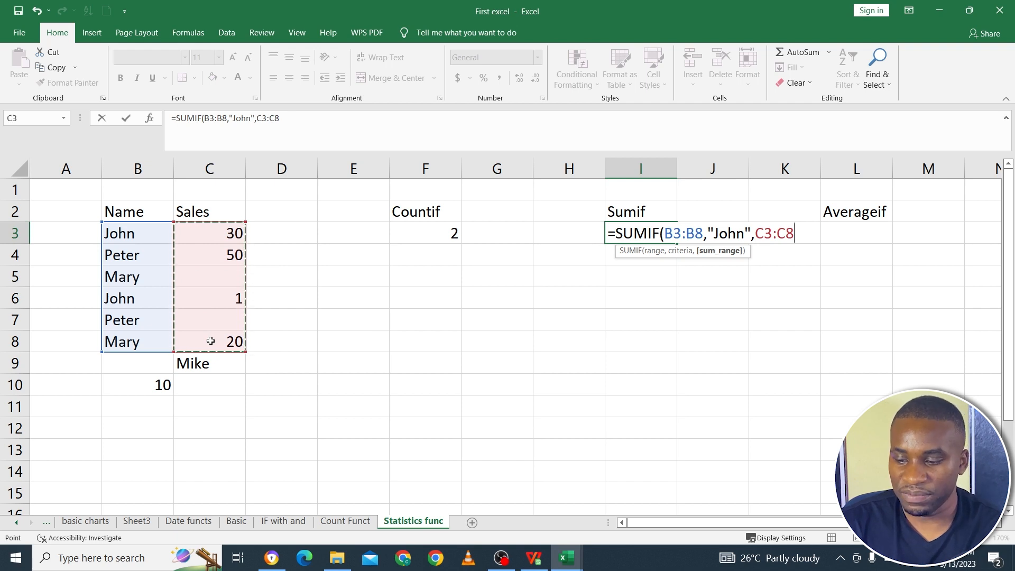
pyautogui.press('Return')
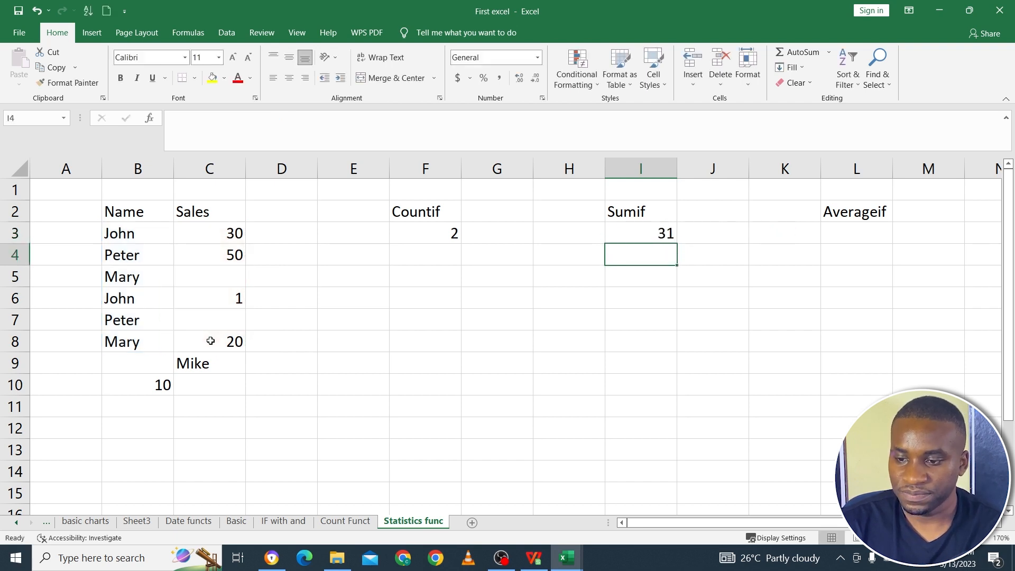
# Note the first matching sale below the table: 30 in H12 and the lowercase name from B3 in G12
pyautogui.click(660, 235)
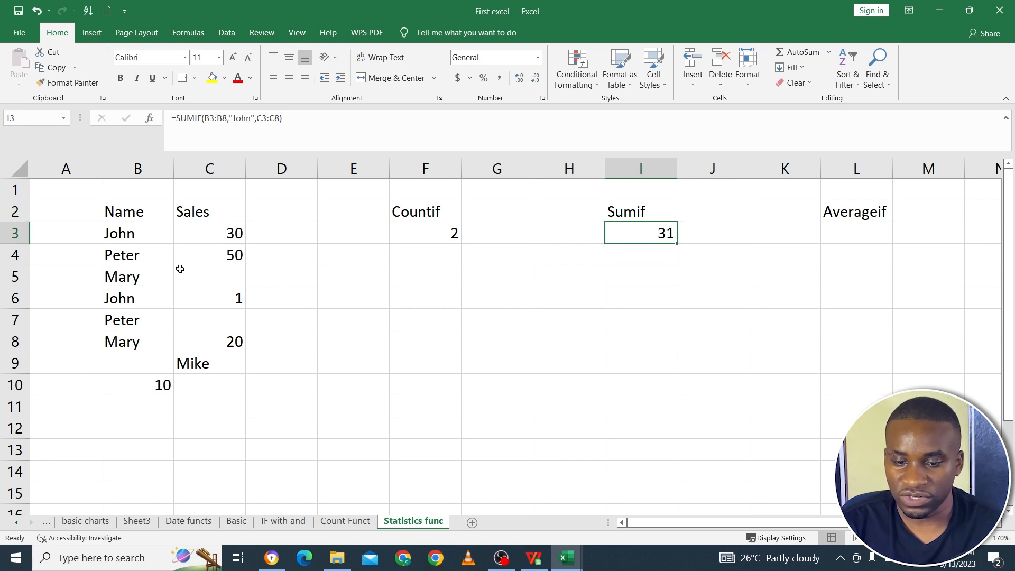
pyautogui.click(139, 232)
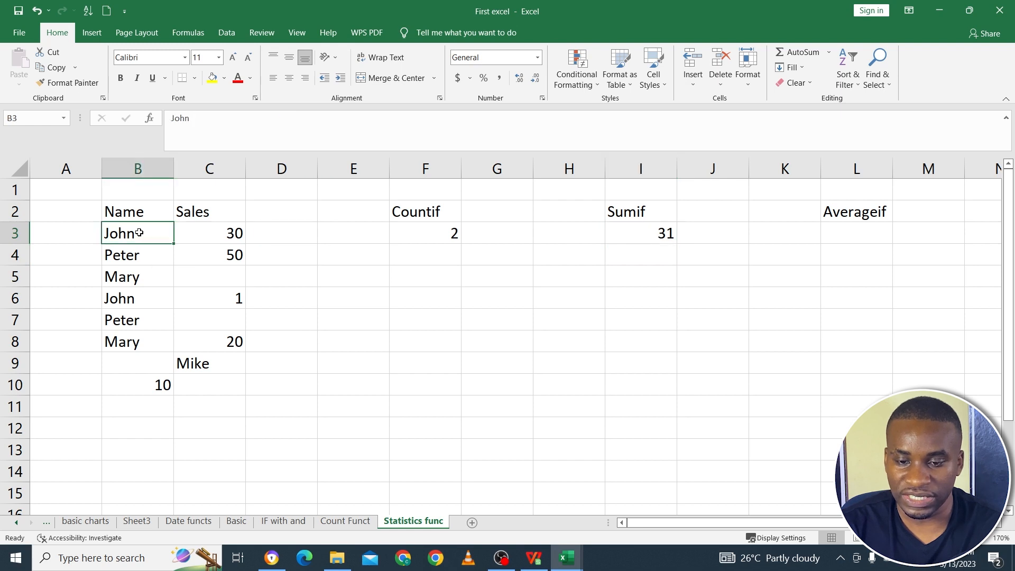
pyautogui.click(209, 227)
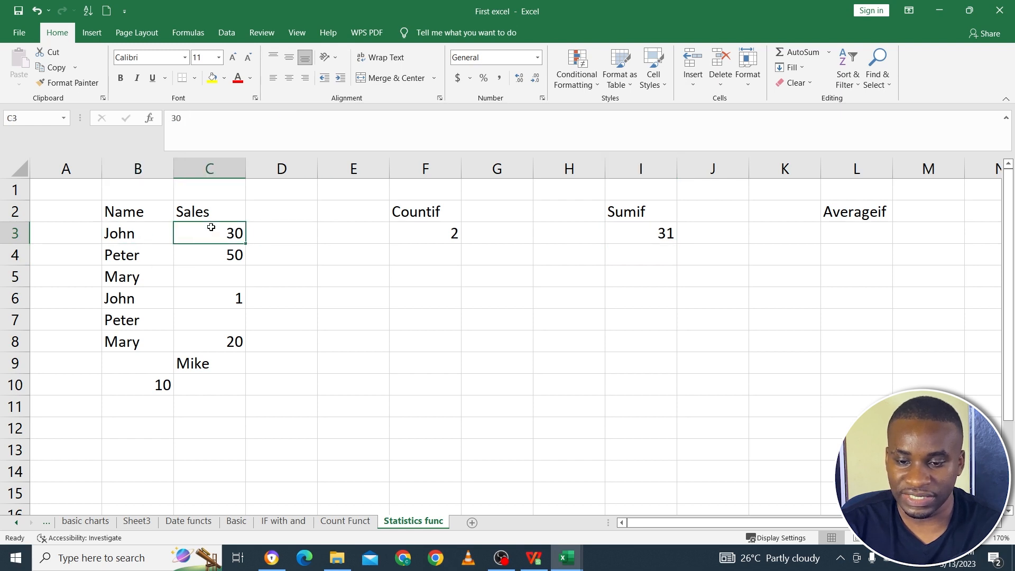
pyautogui.click(575, 432)
pyautogui.write('30')
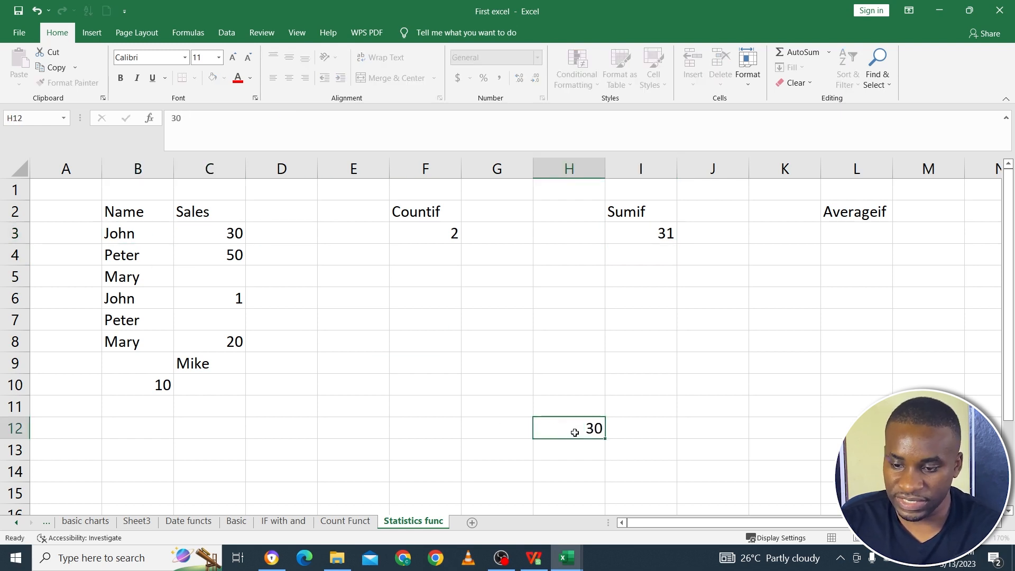
pyautogui.press('Return')
pyautogui.click(503, 426)
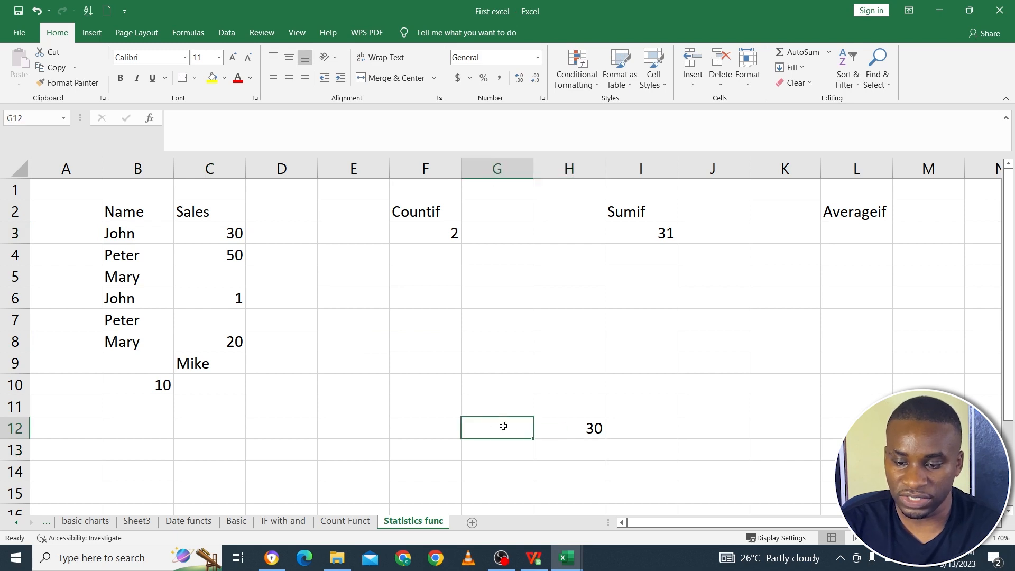
pyautogui.write('john')
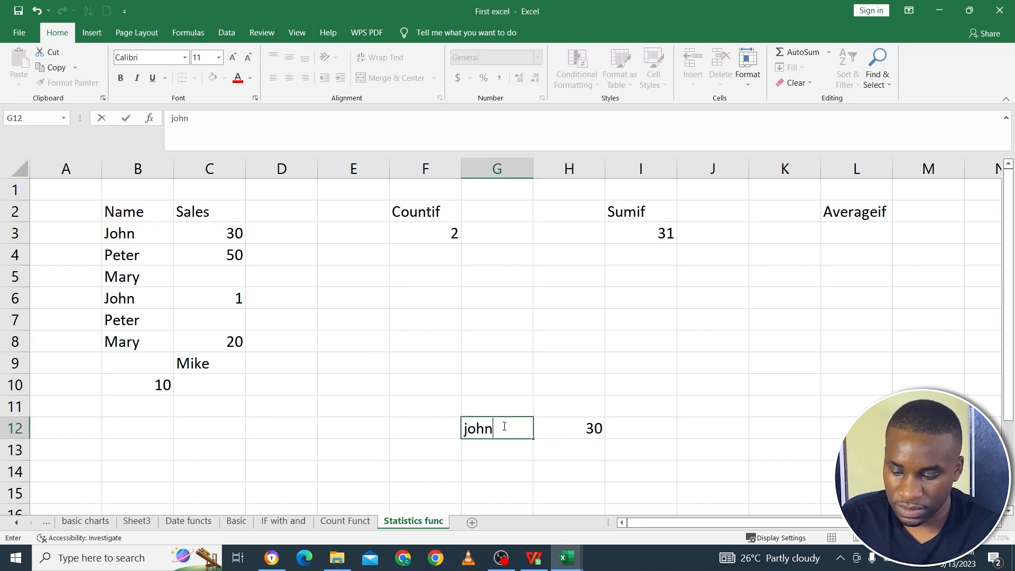
pyautogui.press('Return')
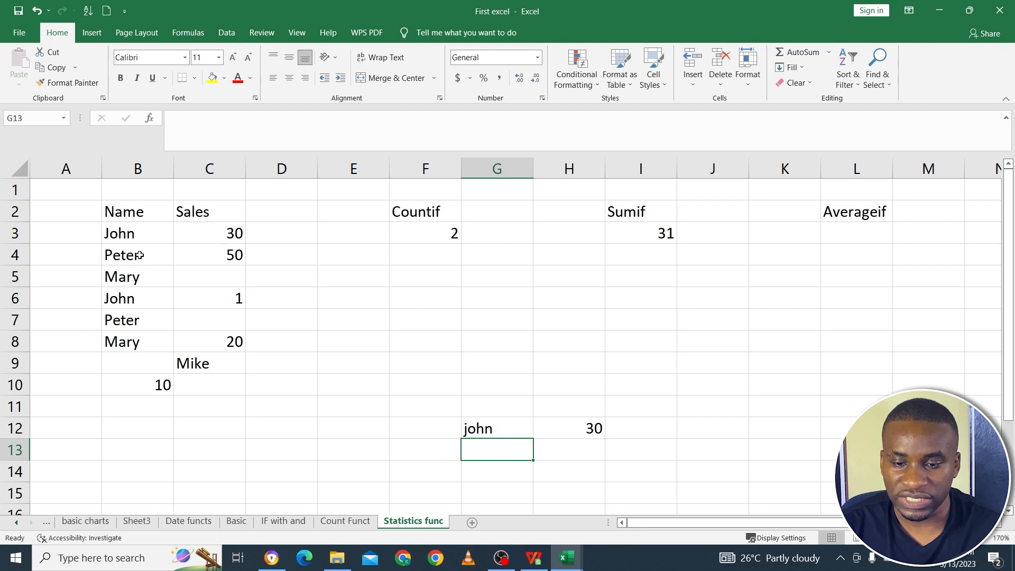
# Note the second matching sale below the first: the lowercase name from B3 in G13 and 1 in H13
pyautogui.click(138, 237)
pyautogui.click(143, 255)
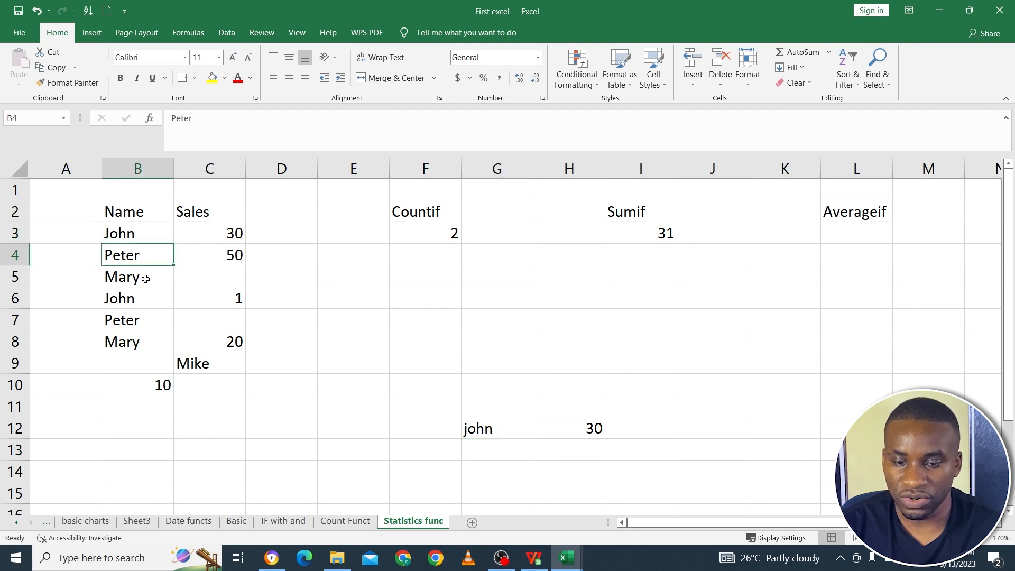
pyautogui.click(146, 277)
pyautogui.click(147, 297)
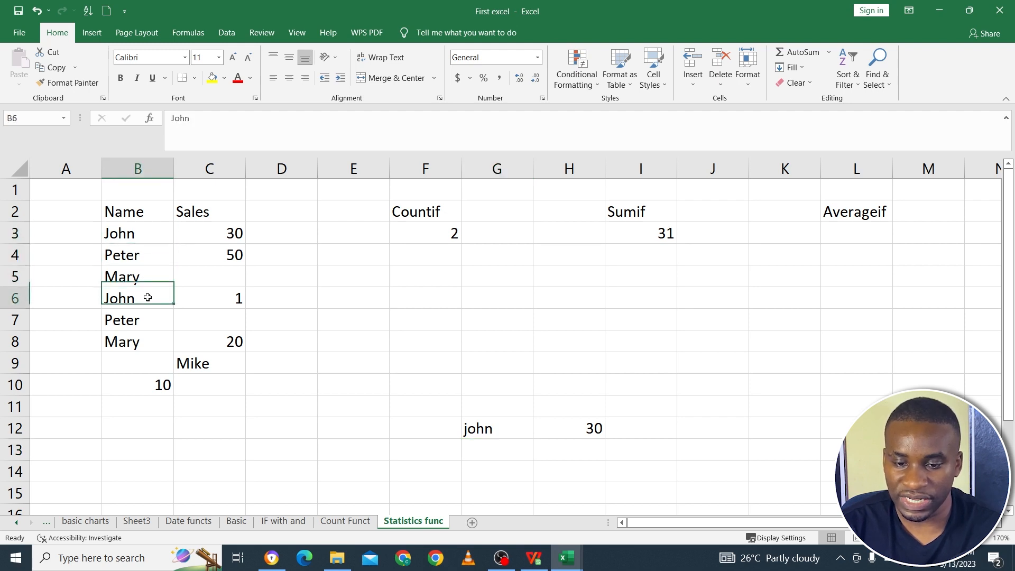
pyautogui.click(241, 299)
pyautogui.click(515, 451)
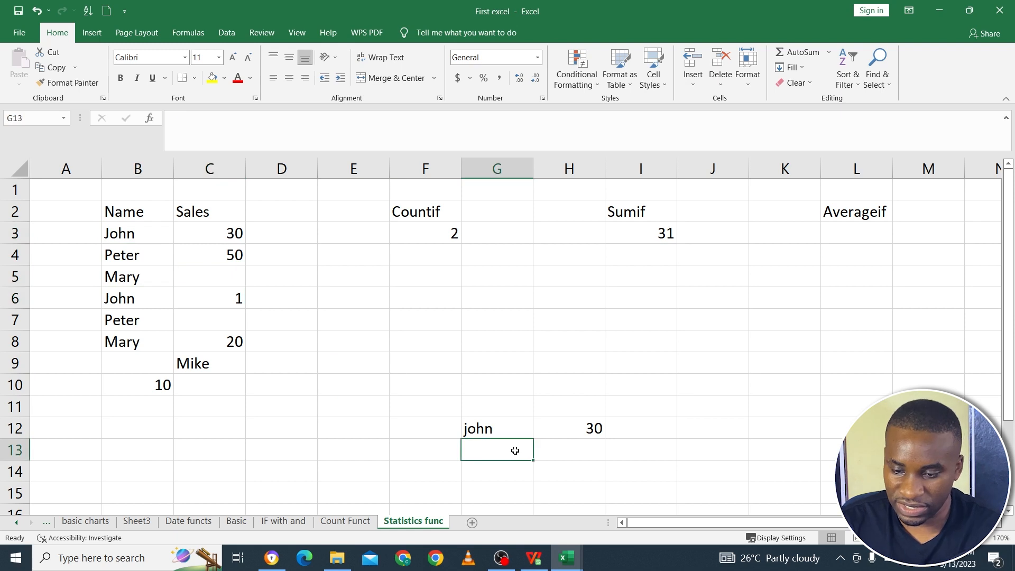
pyautogui.write('j')
pyautogui.press('Tab')
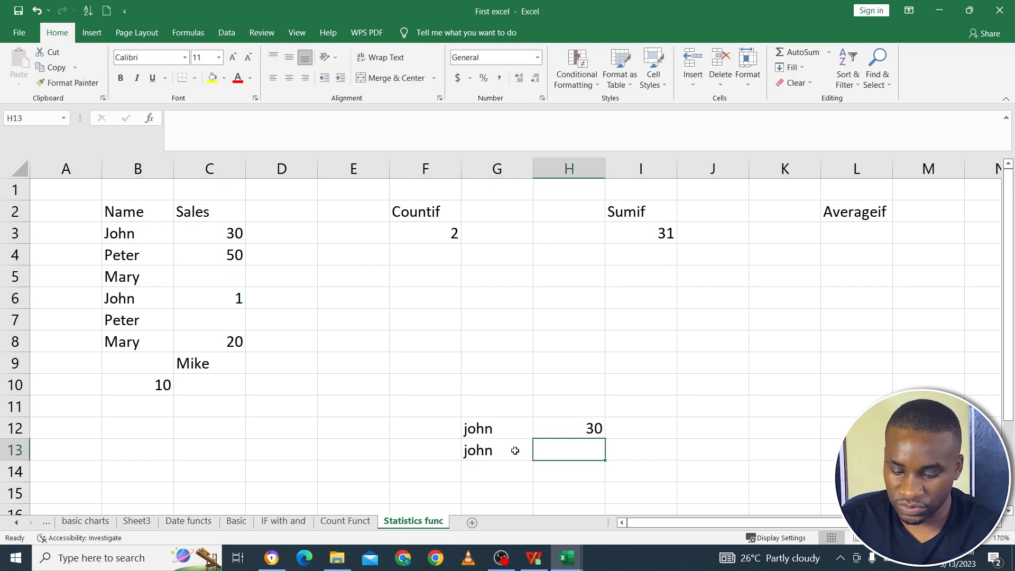
pyautogui.write('1')
pyautogui.press('Return')
# Check the sum of the noted sales in H12:H13 against the SUMIF result in I3
pyautogui.click(558, 464)
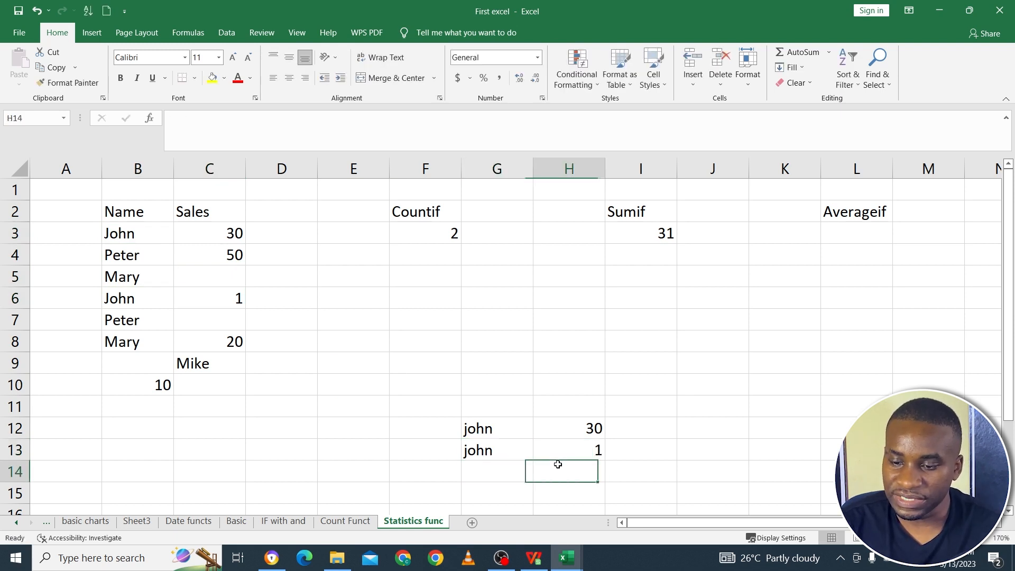
pyautogui.moveTo(592, 426); pyautogui.dragTo(594, 451)
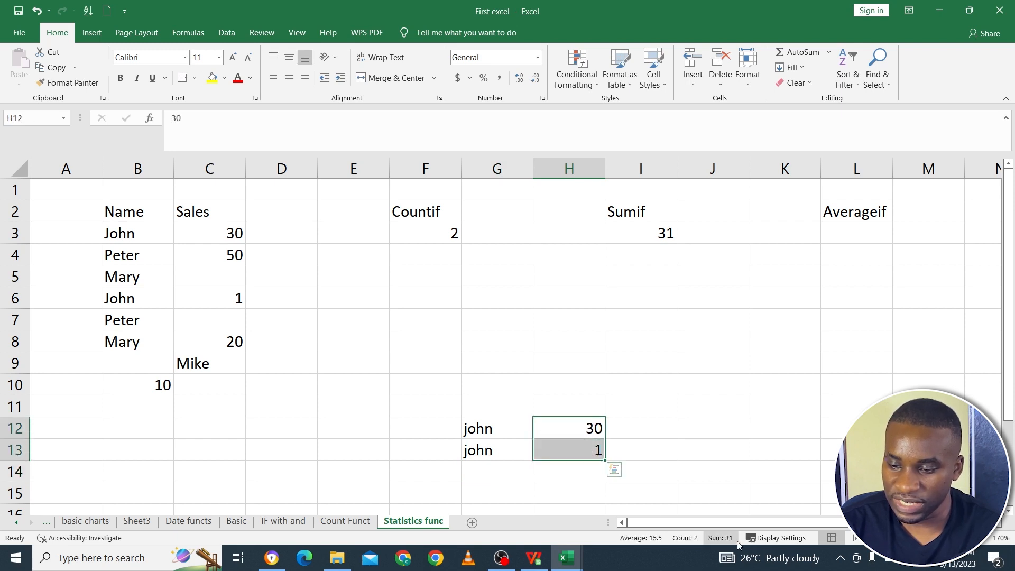
pyautogui.moveTo(587, 429); pyautogui.dragTo(584, 446)
pyautogui.click(661, 236)
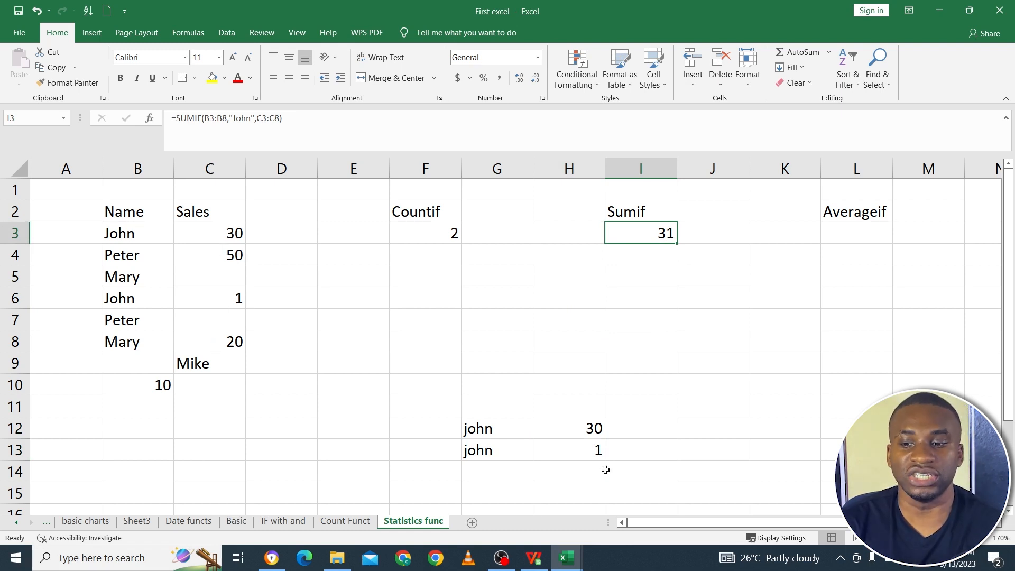
# Start an AVERAGEIF formula in L3 with the names in B3:B8 as its range
pyautogui.click(840, 234)
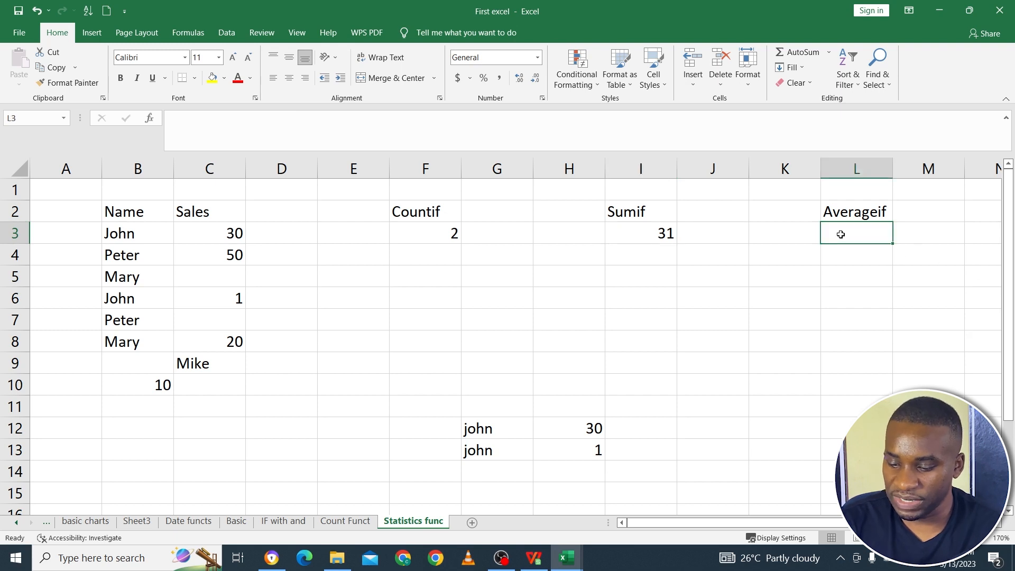
pyautogui.write('=')
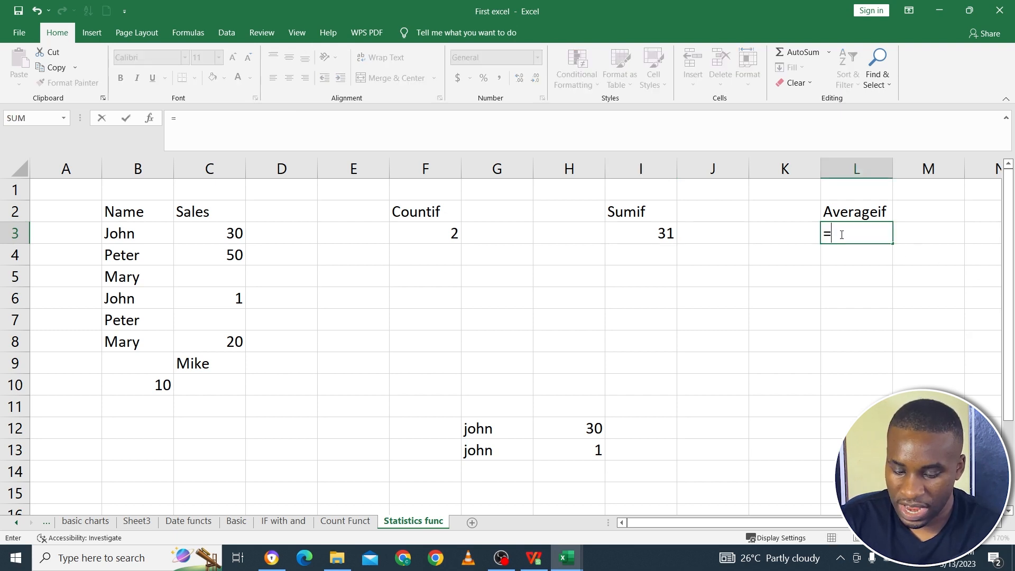
pyautogui.write('aver')
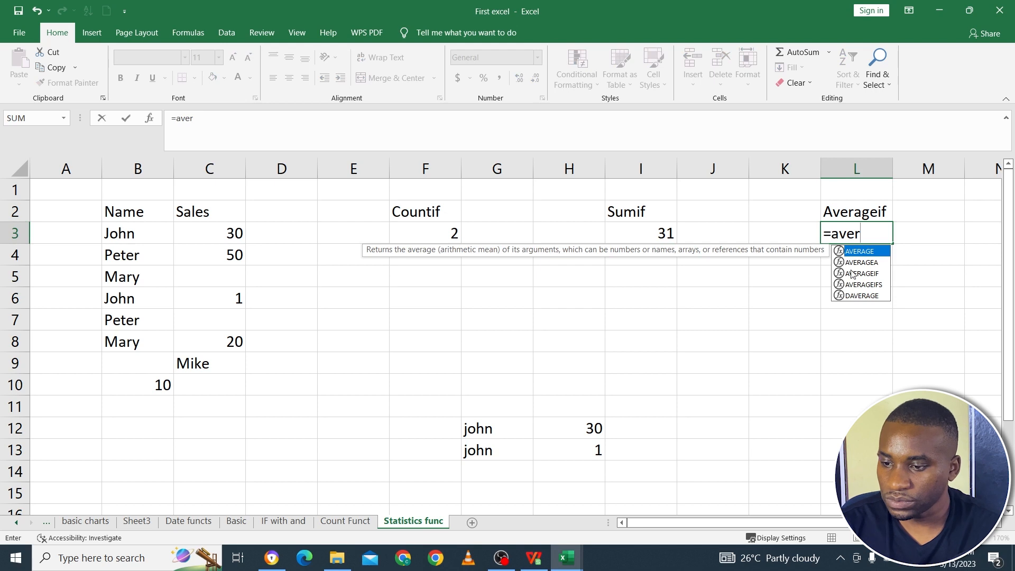
pyautogui.doubleClick(852, 274)
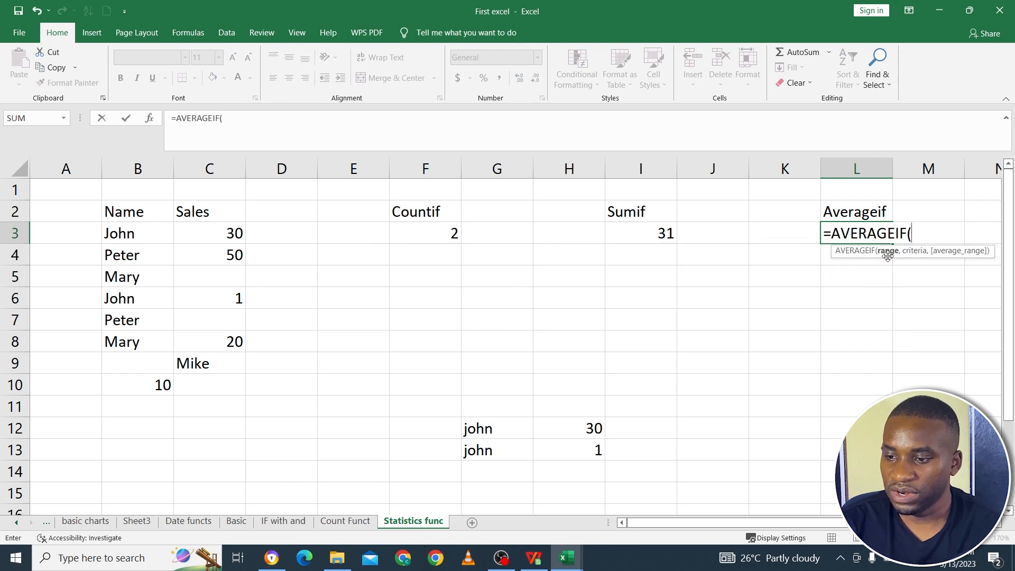
pyautogui.moveTo(148, 227); pyautogui.dragTo(141, 342)
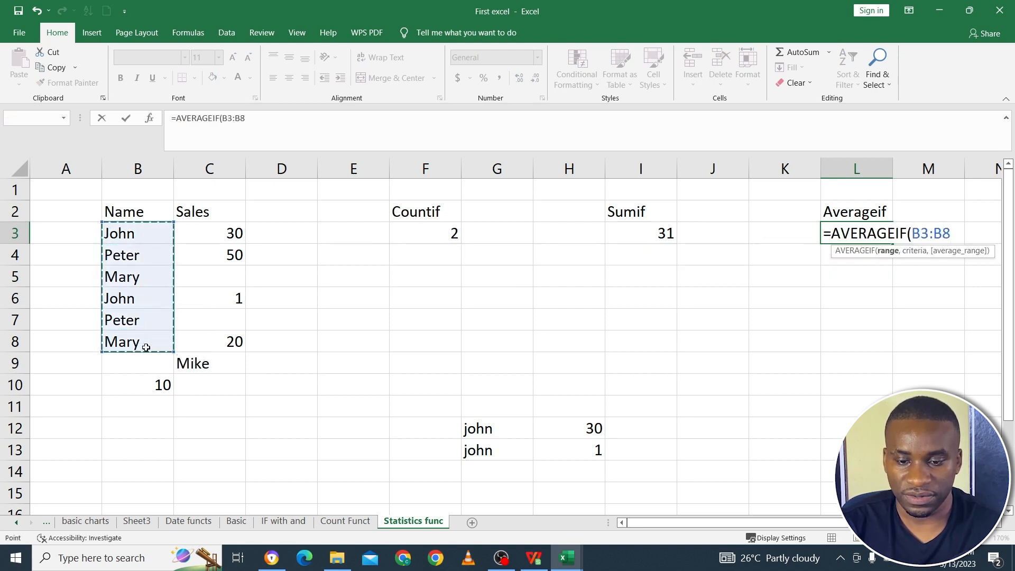
# Complete the AVERAGEIF formula with the quoted name from B3 as the criterion and C3:C8 as the average range
pyautogui.click(316, 112)
pyautogui.write(',')
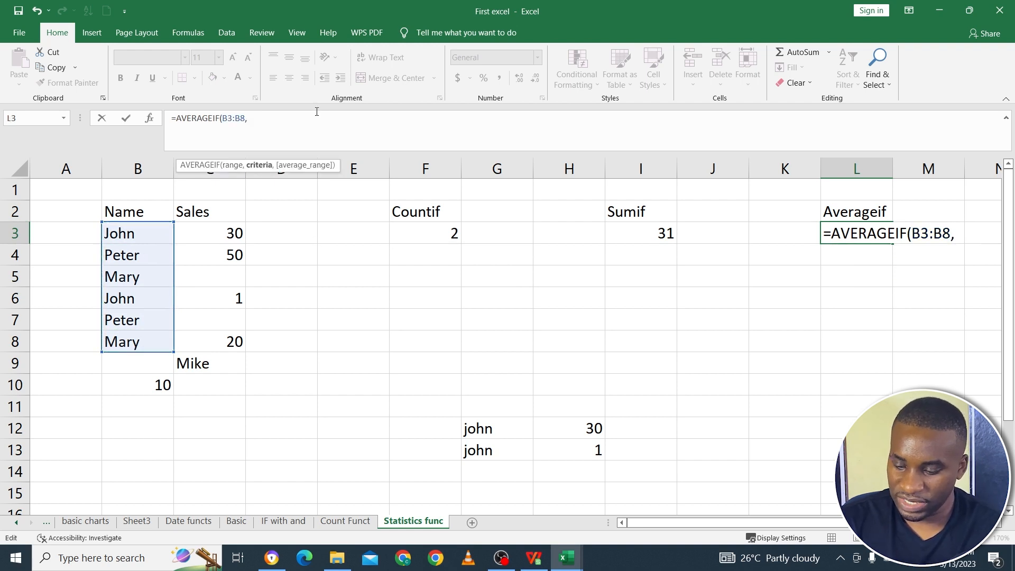
pyautogui.write('"John"')
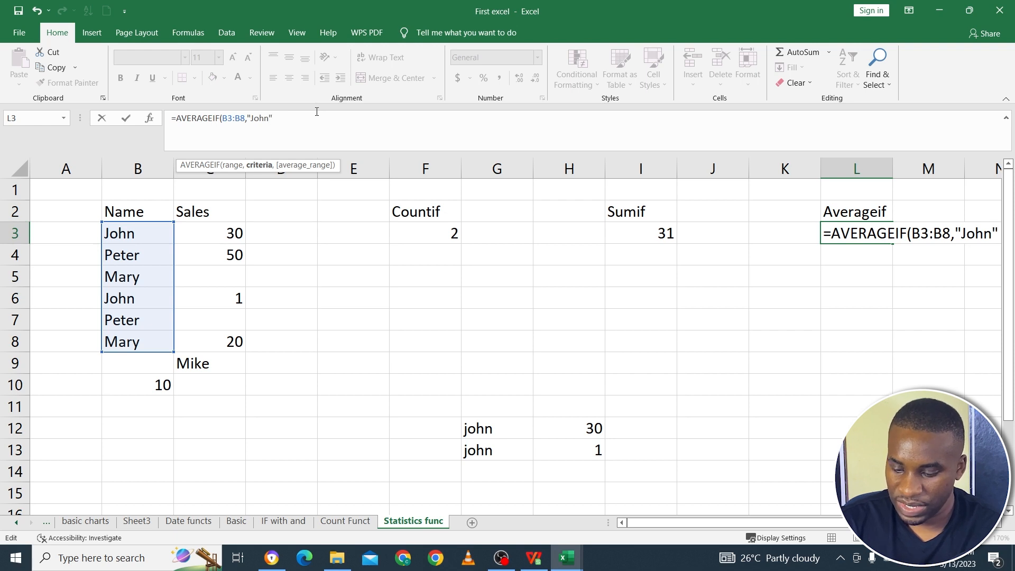
pyautogui.write(',')
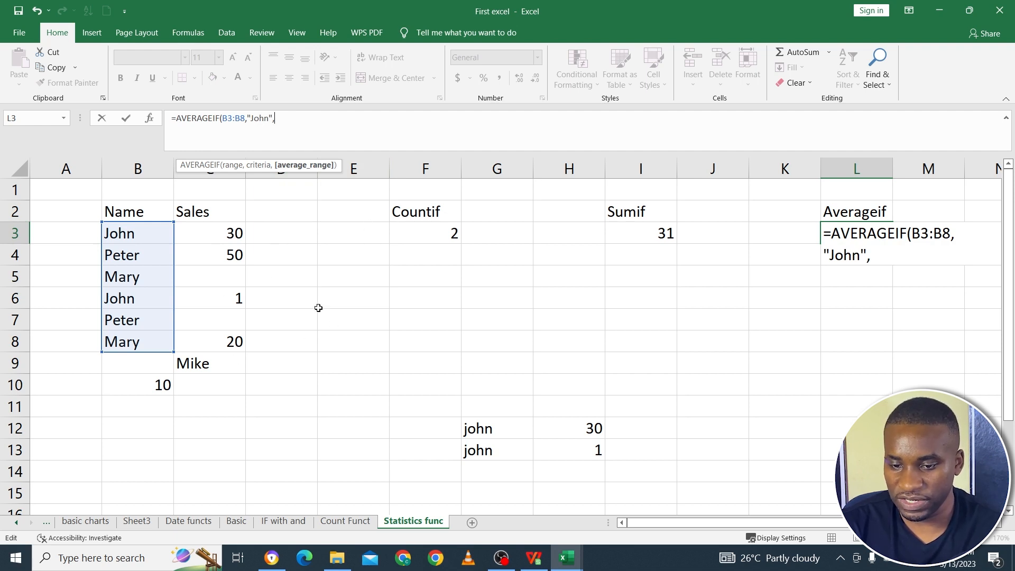
pyautogui.moveTo(229, 232); pyautogui.dragTo(225, 339)
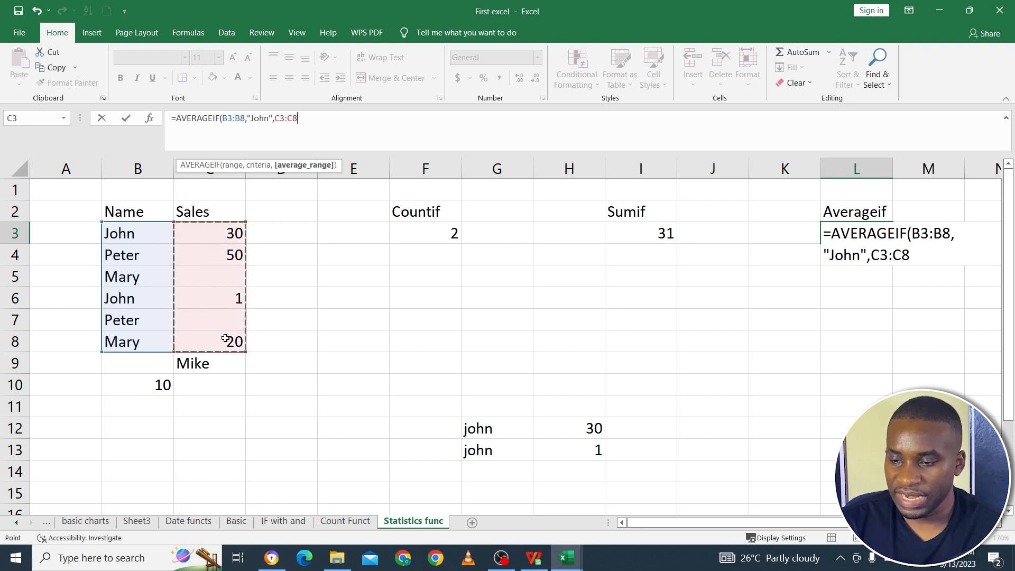
pyautogui.press('Return')
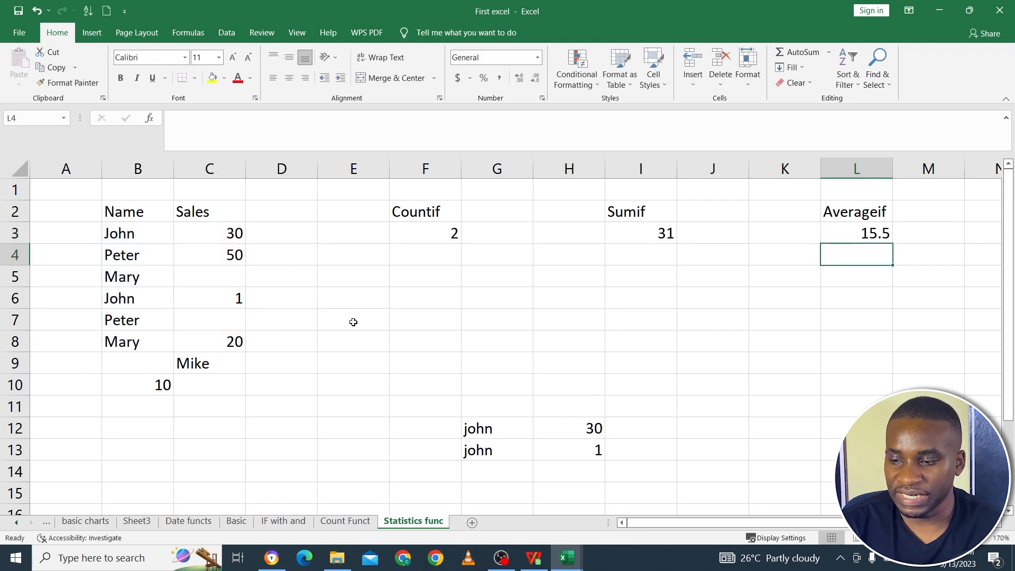
# Compare the AVERAGEIF result in L3 with the matching sales noted in G12:H13
pyautogui.click(854, 231)
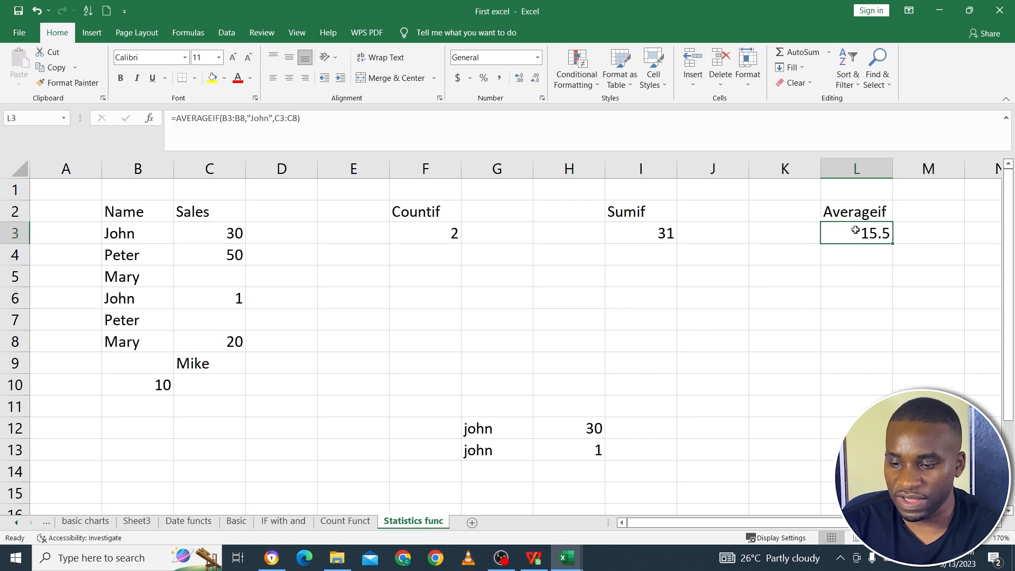
pyautogui.click(489, 429)
pyautogui.click(585, 425)
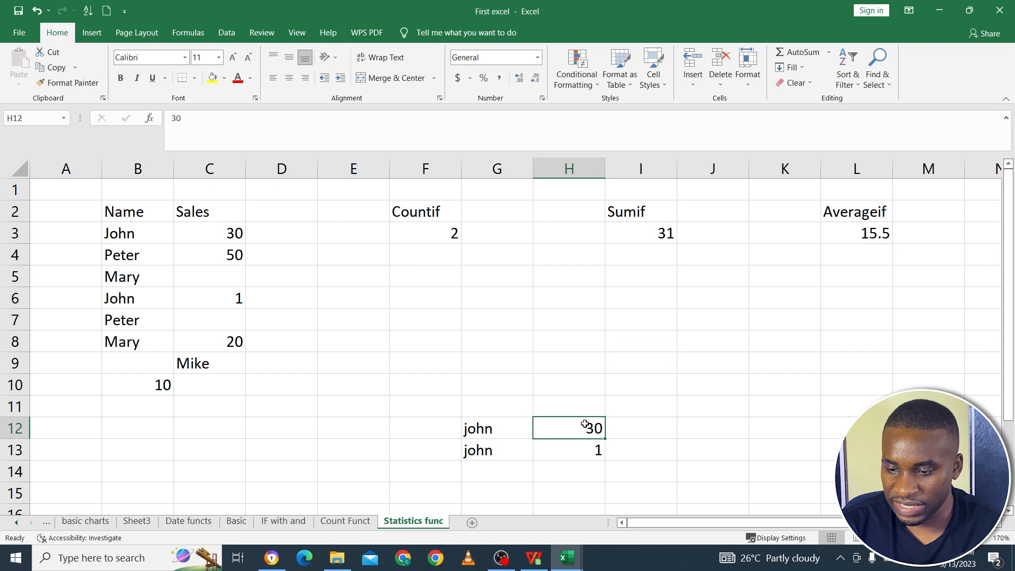
pyautogui.click(505, 446)
pyautogui.click(564, 447)
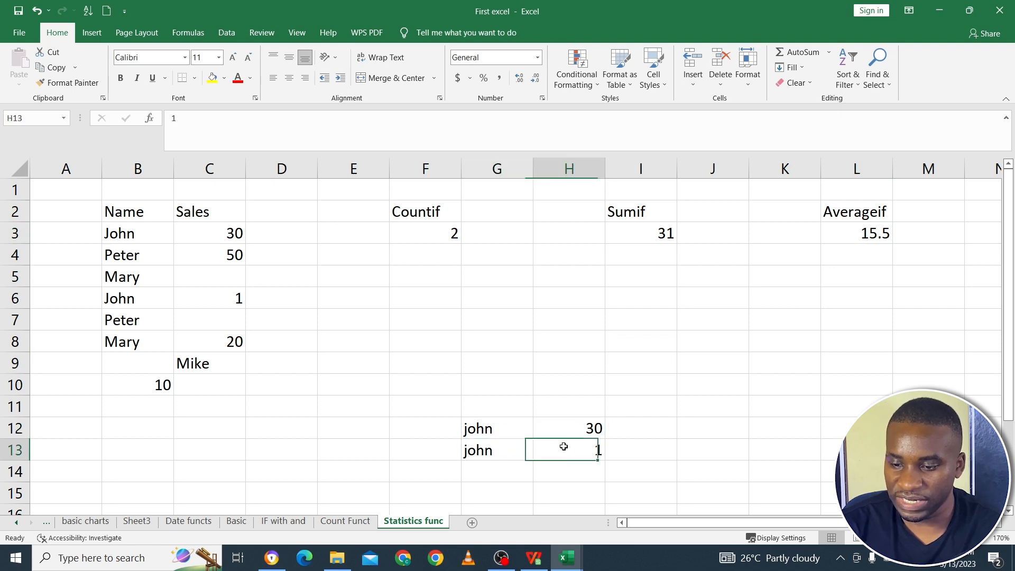
pyautogui.moveTo(585, 423); pyautogui.dragTo(583, 449)
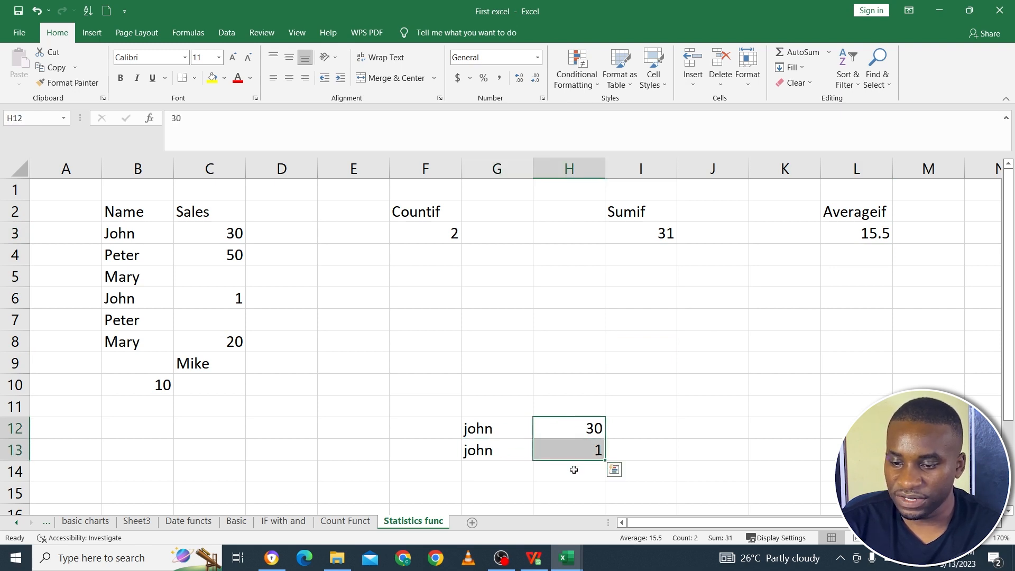
# Average the two noted sales in H14 with =AVERAGE(H12:H13) and check the result
pyautogui.click(575, 468)
pyautogui.write('=av')
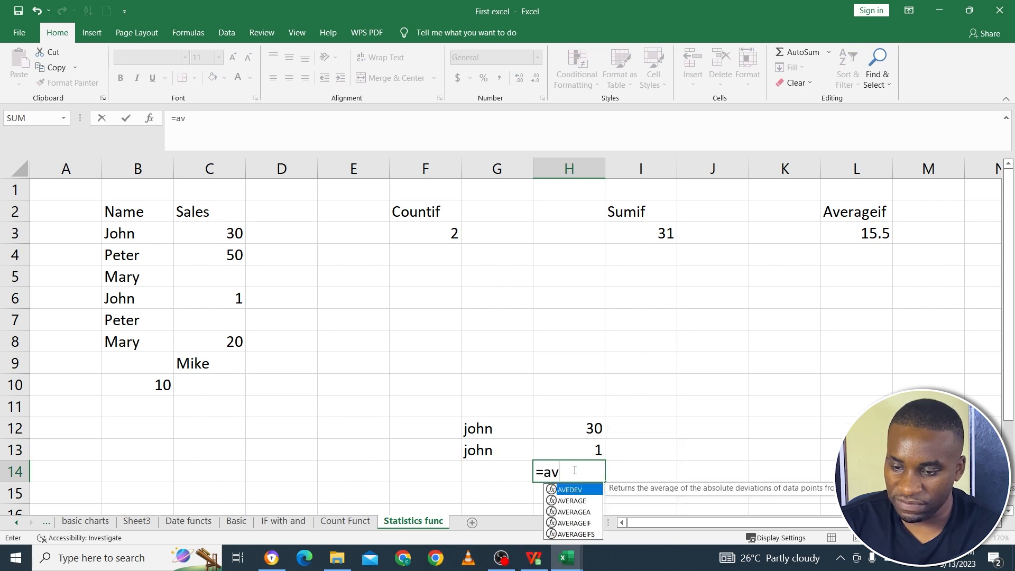
pyautogui.doubleClick(575, 500)
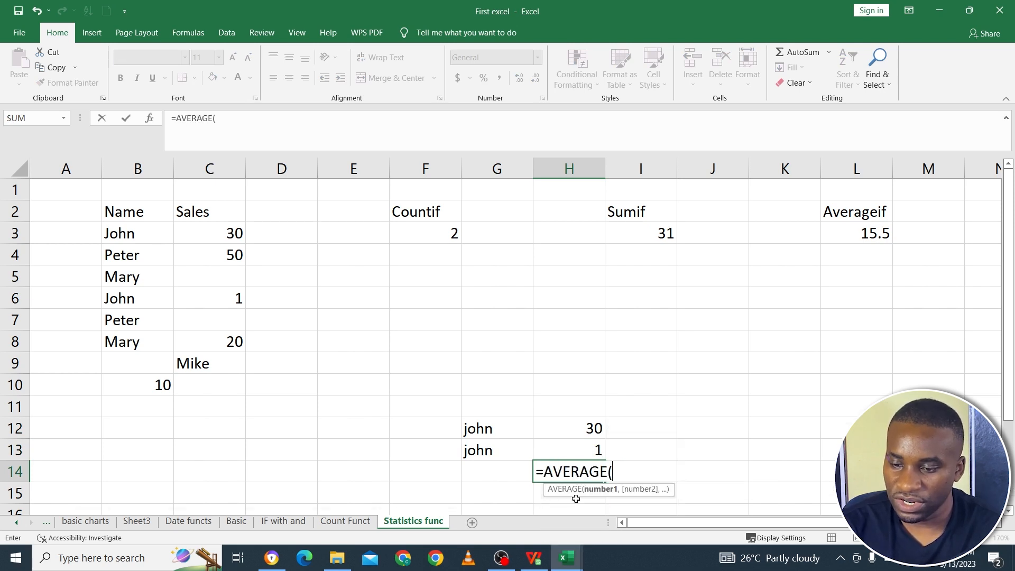
pyautogui.moveTo(604, 431); pyautogui.dragTo(592, 445)
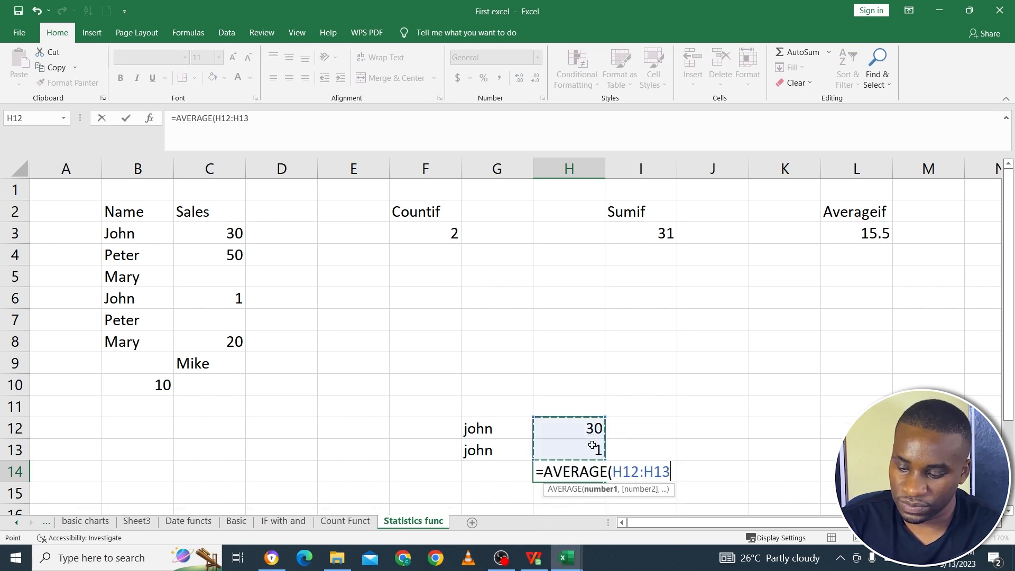
pyautogui.write('0')
pyautogui.press('BackSpace')
pyautogui.write(')')
pyautogui.press('Return')
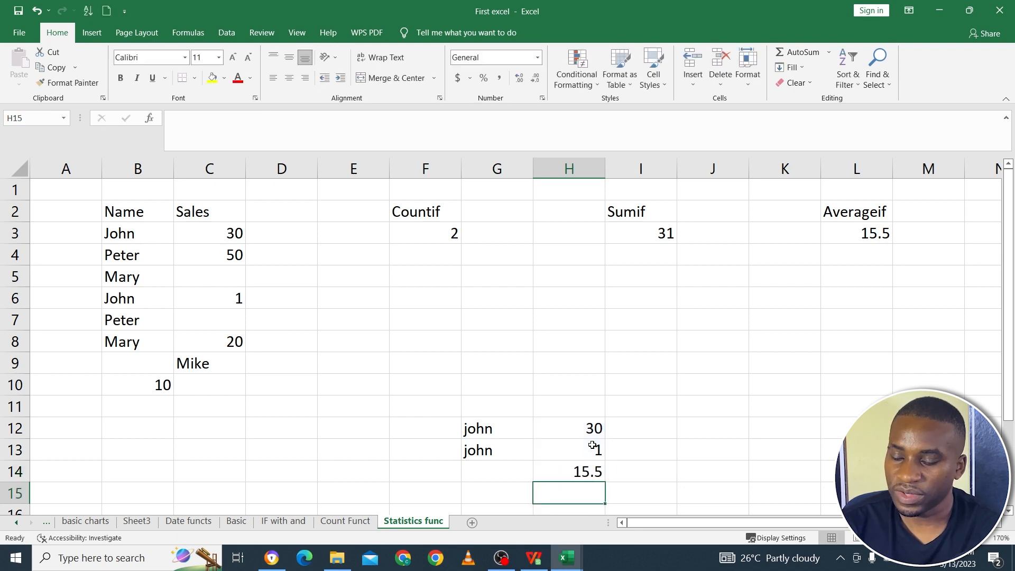
pyautogui.click(584, 475)
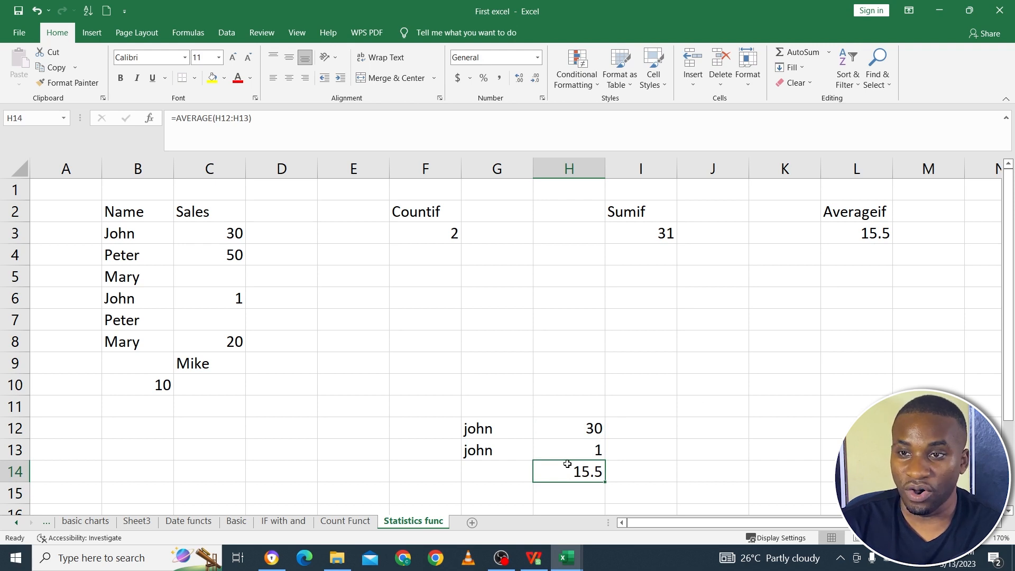
# Browse the function library's categories, from recently used and financial to lookup, math, statistical, engineering and compatibility functions
pyautogui.click(188, 32)
pyautogui.click(101, 84)
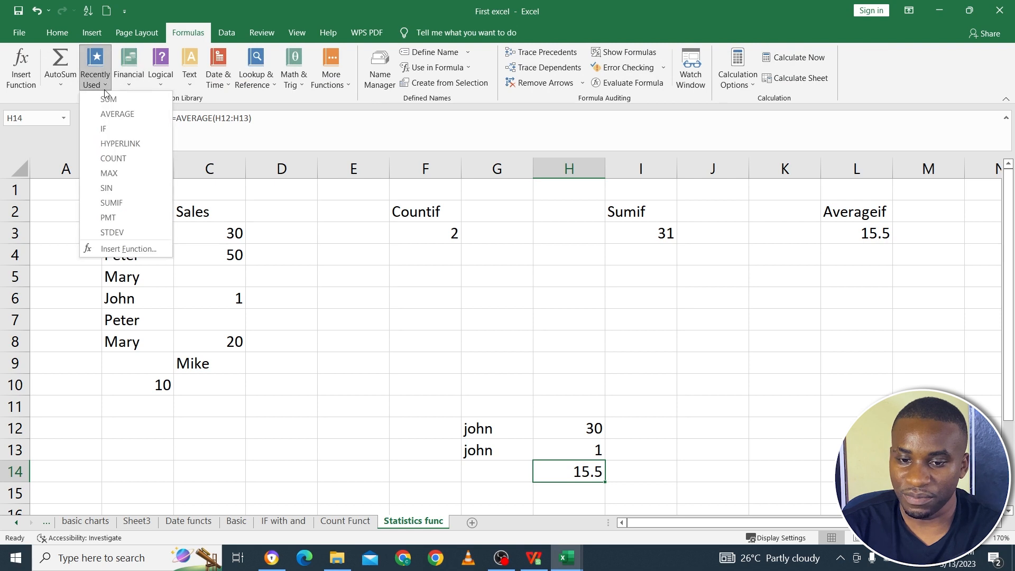
pyautogui.click(127, 84)
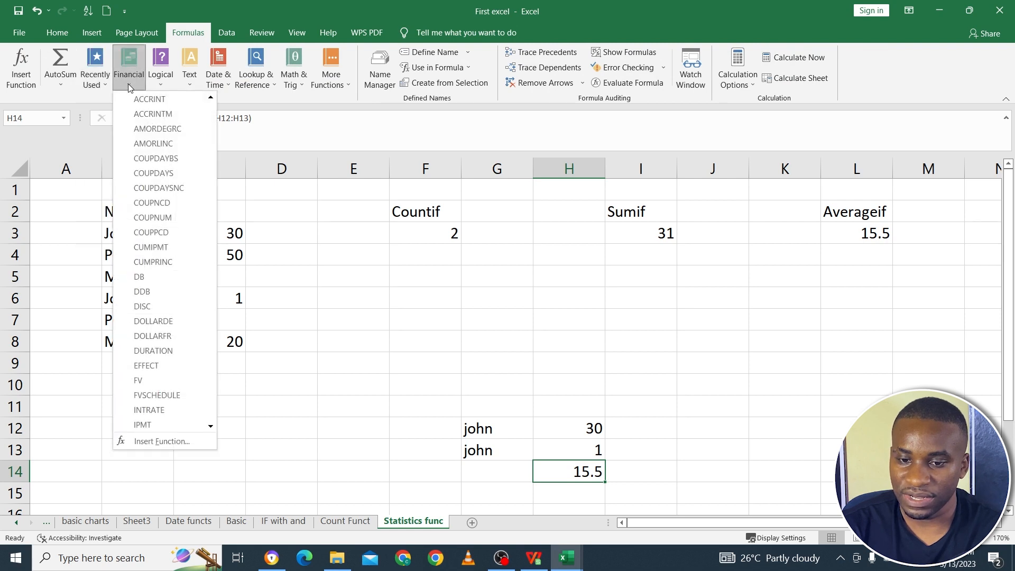
pyautogui.click(158, 82)
pyautogui.click(190, 80)
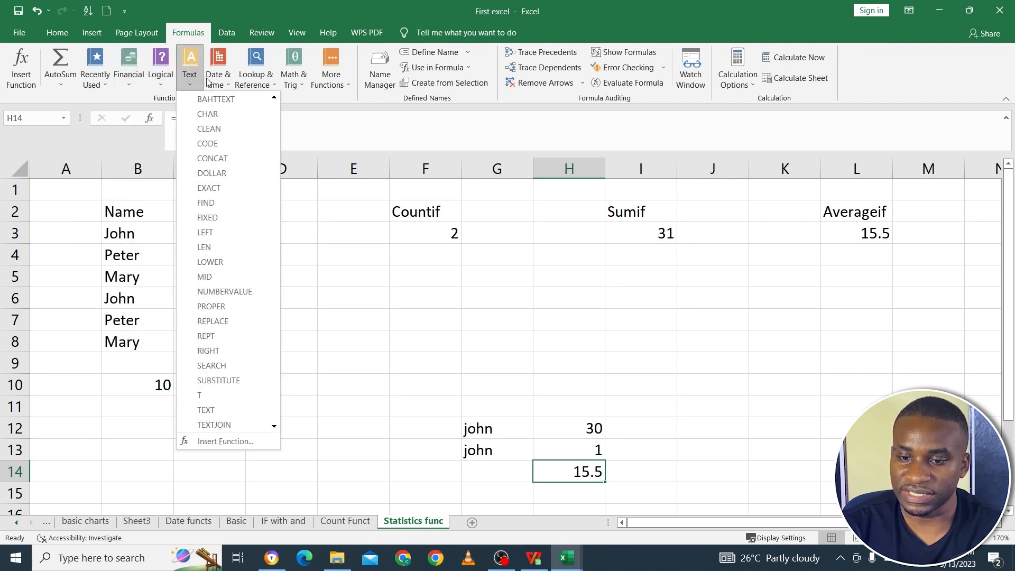
pyautogui.click(216, 81)
pyautogui.click(256, 79)
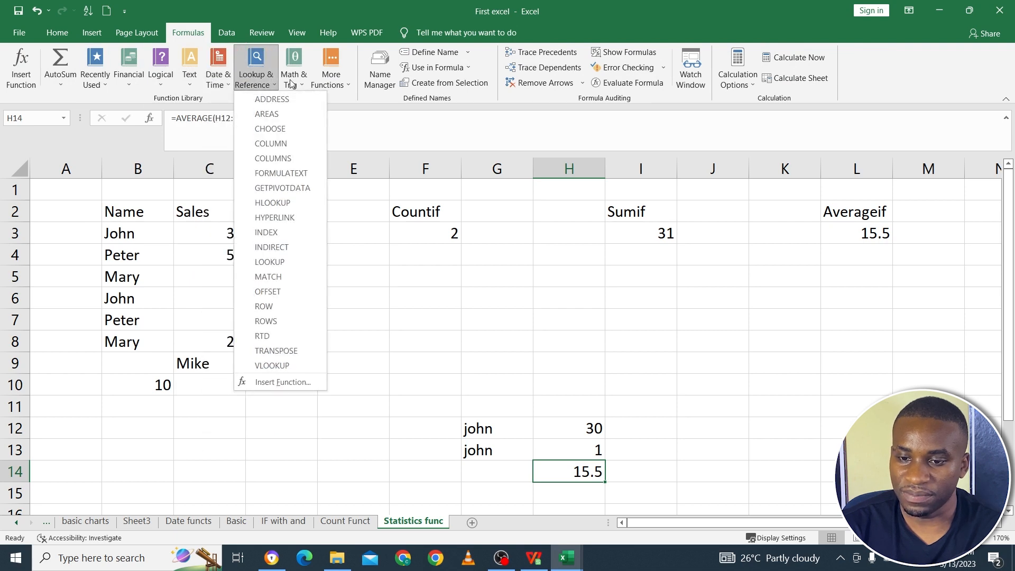
pyautogui.click(291, 83)
pyautogui.click(330, 79)
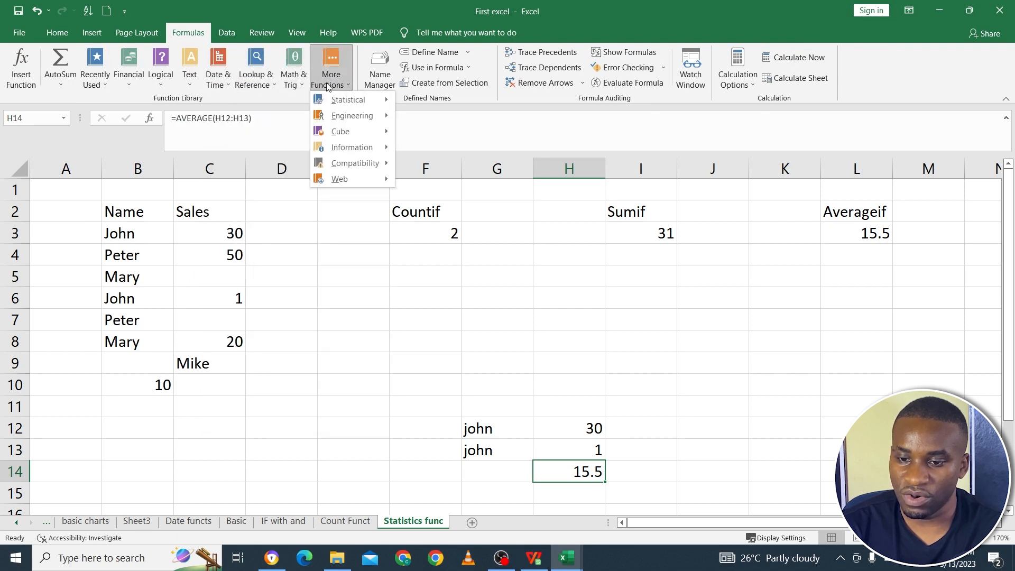
pyautogui.moveTo(355, 122)
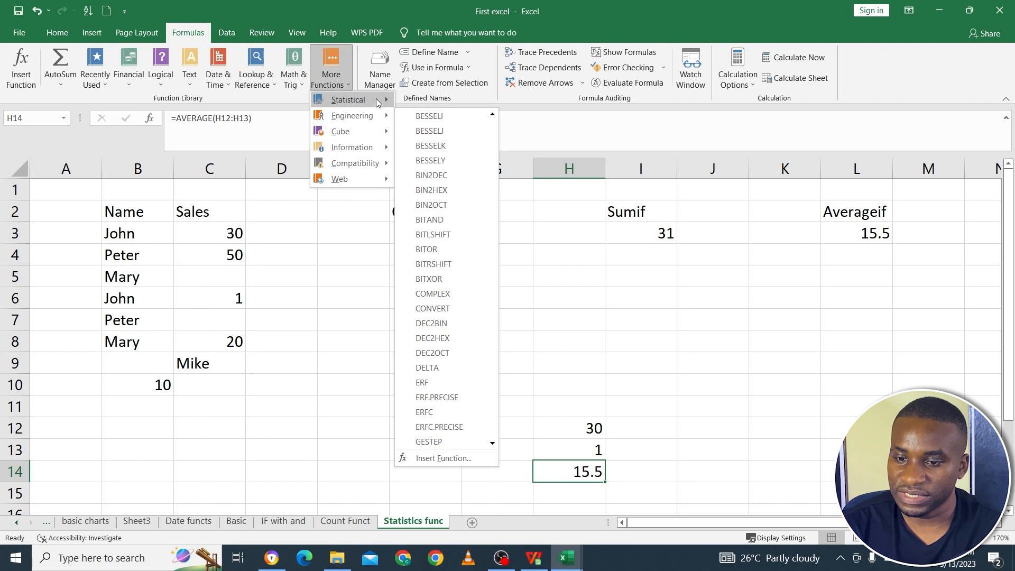
pyautogui.moveTo(373, 153)
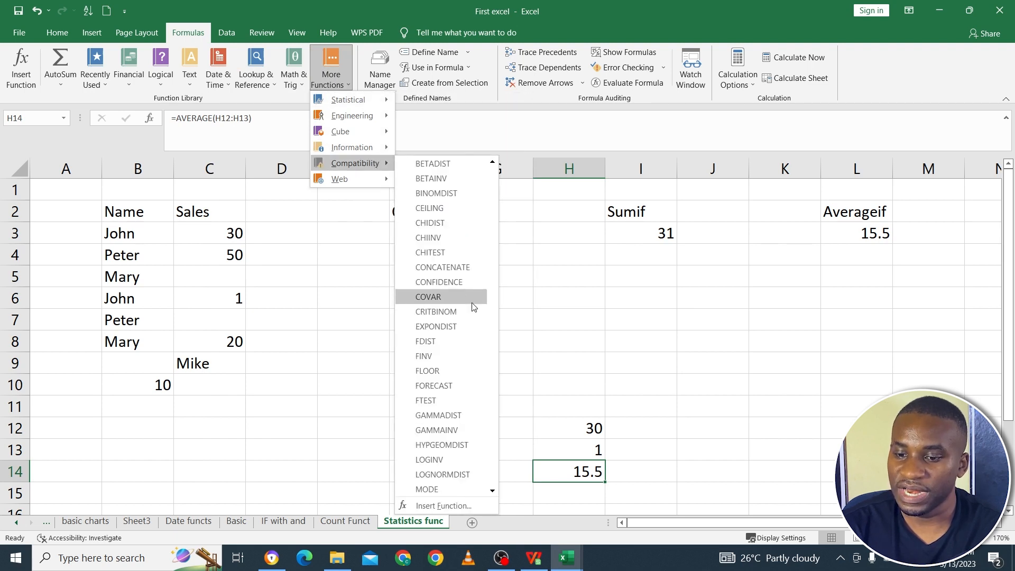
pyautogui.click(576, 335)
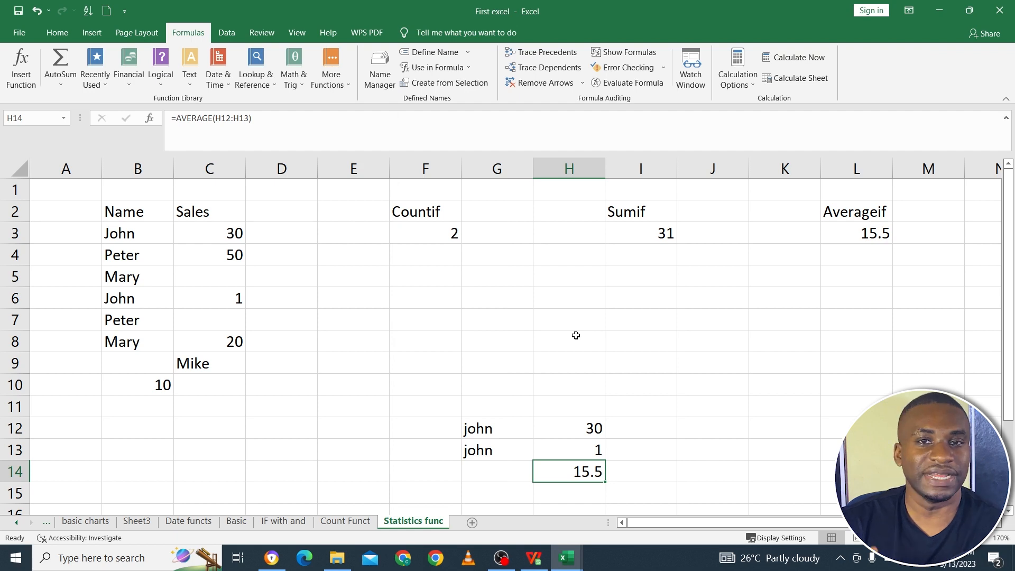
pyautogui.click(576, 337)
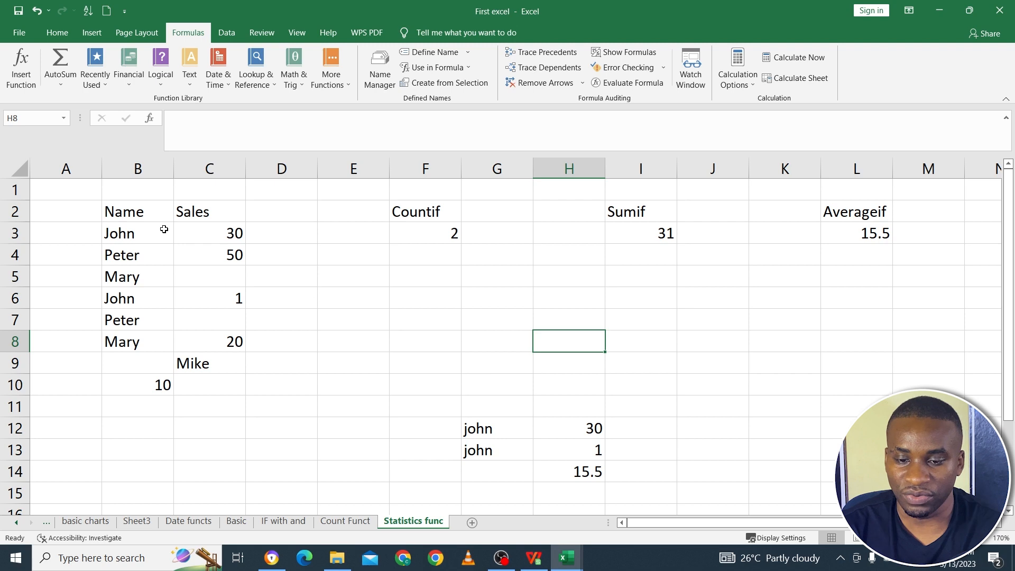
# Review the SUMIF formula in I3, examining its criteria range and sum range arguments, without changing it
pyautogui.click(648, 239)
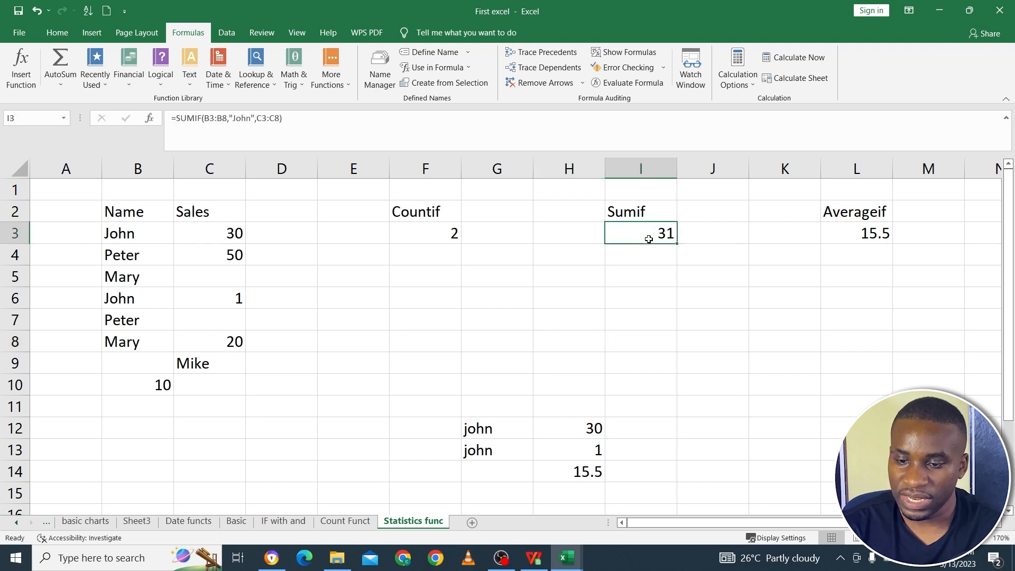
pyautogui.click(214, 118)
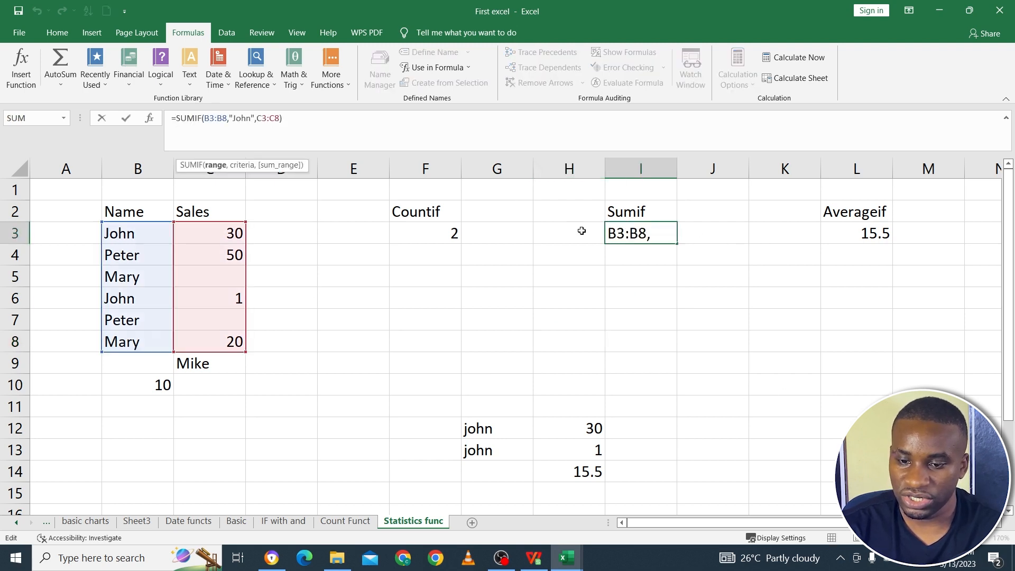
pyautogui.click(247, 168)
pyautogui.click(281, 165)
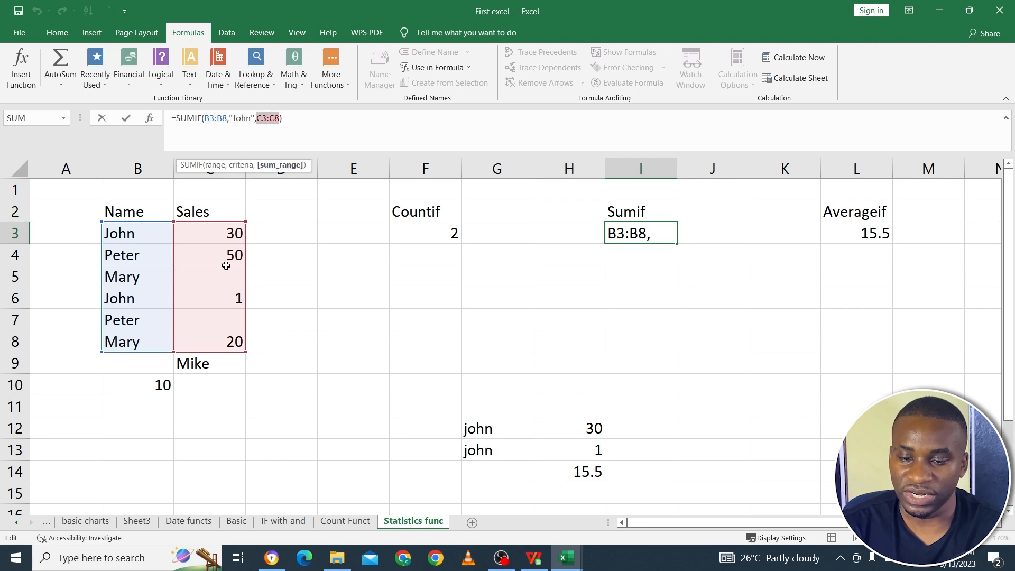
pyautogui.click(679, 360)
pyautogui.press('Escape')
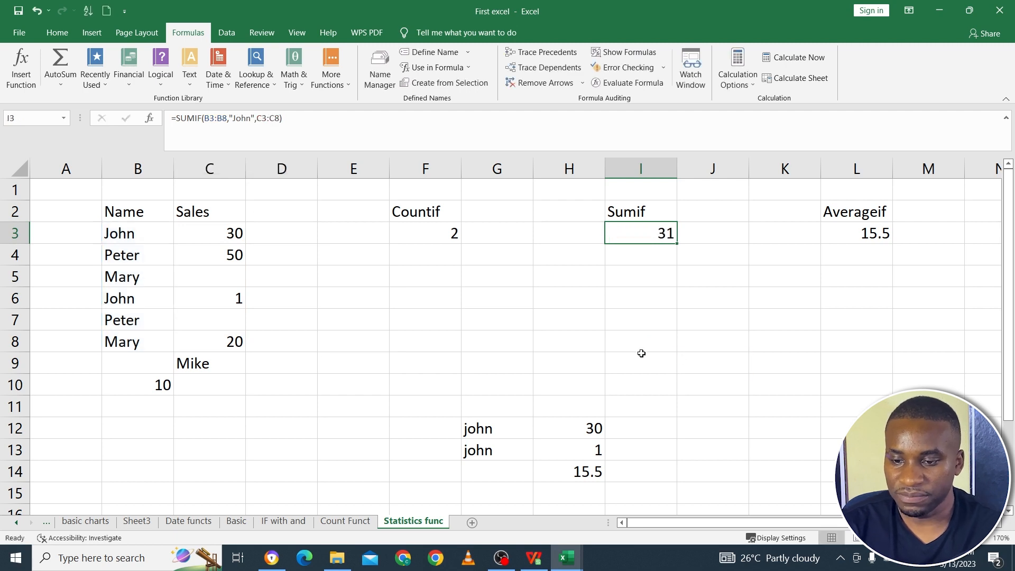
# Label F7 as countifs, I7 as sumifs and L7 as Averageifs
pyautogui.click(408, 314)
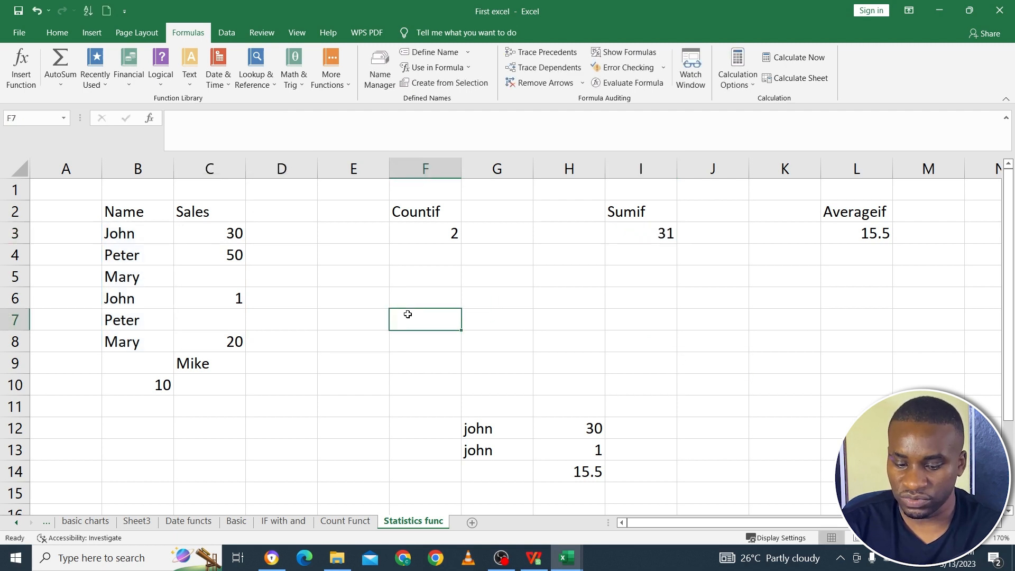
pyautogui.write('S')
pyautogui.press('BackSpace')
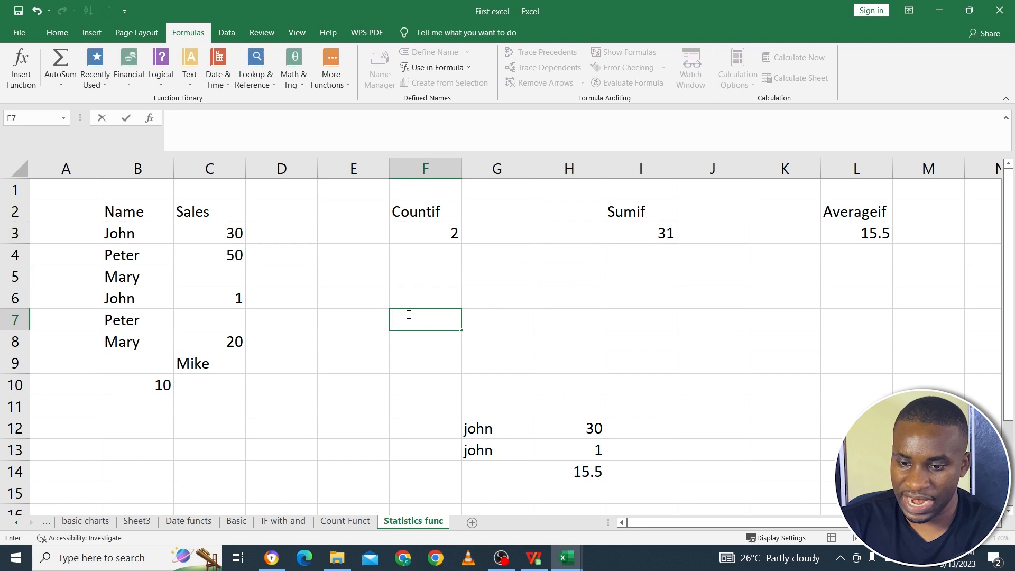
pyautogui.write('countifs')
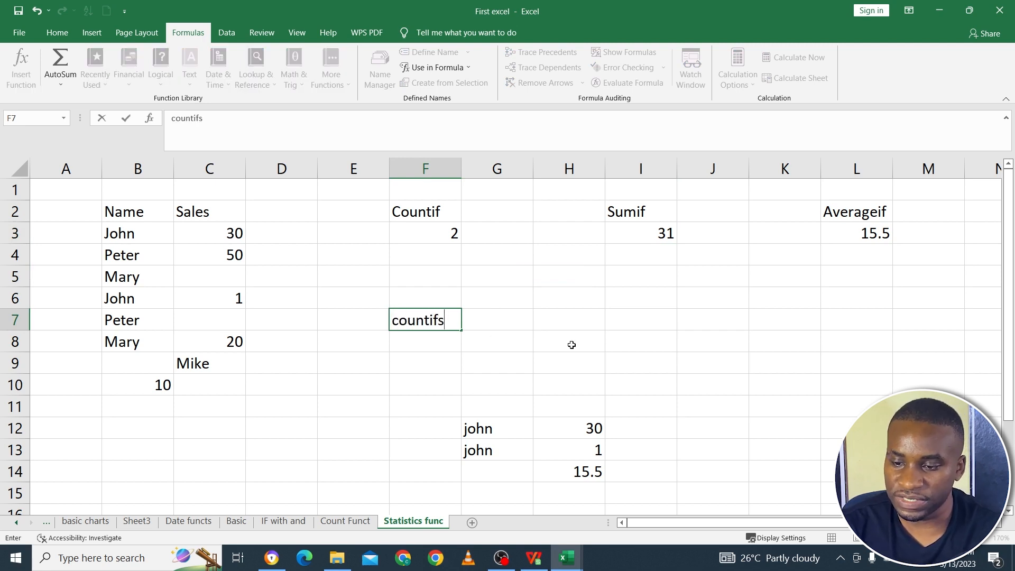
pyautogui.click(641, 331)
pyautogui.write('s')
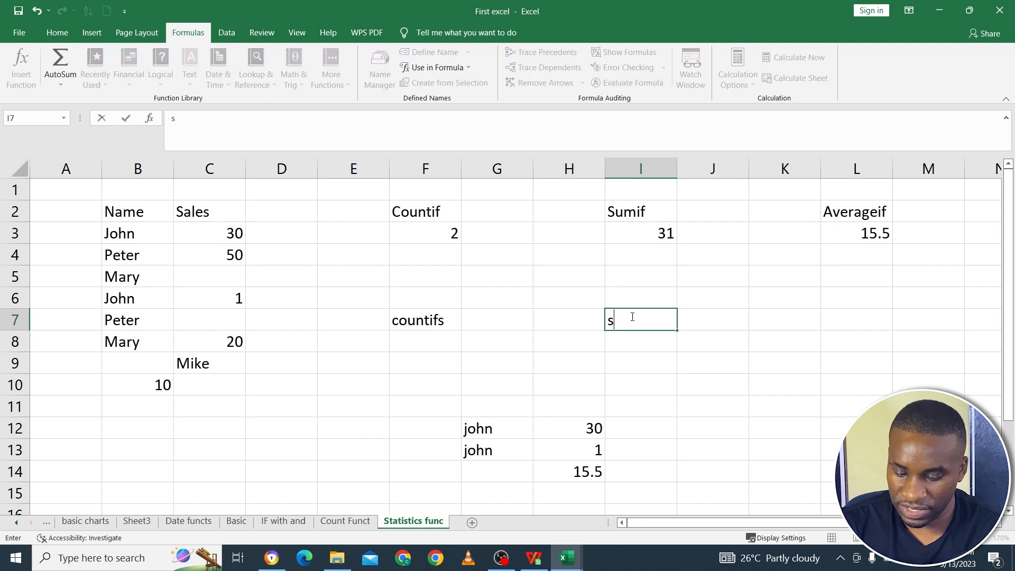
pyautogui.write('umifs')
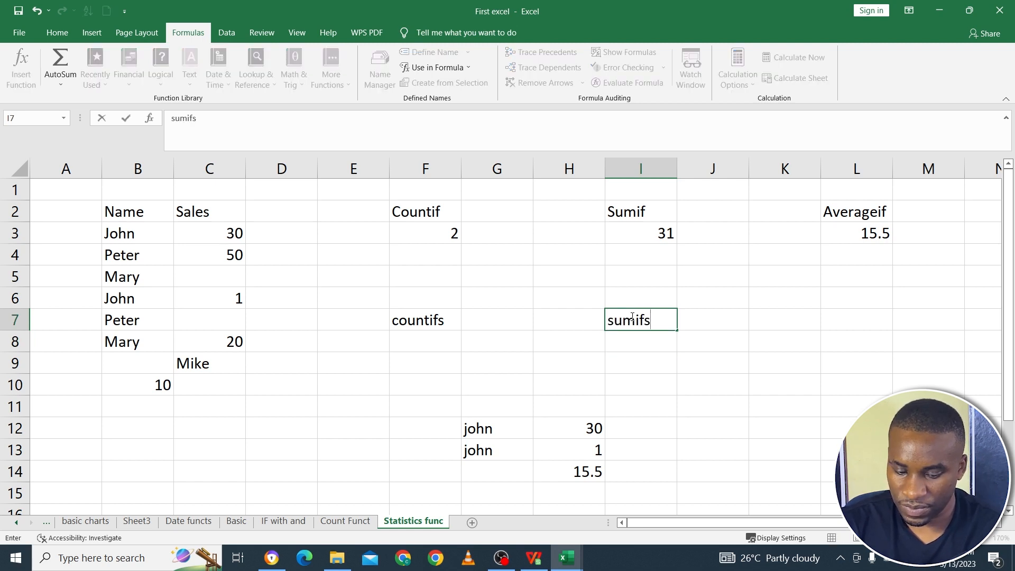
pyautogui.press('Right')
pyautogui.press('Right')
pyautogui.press('Right')
pyautogui.write('A')
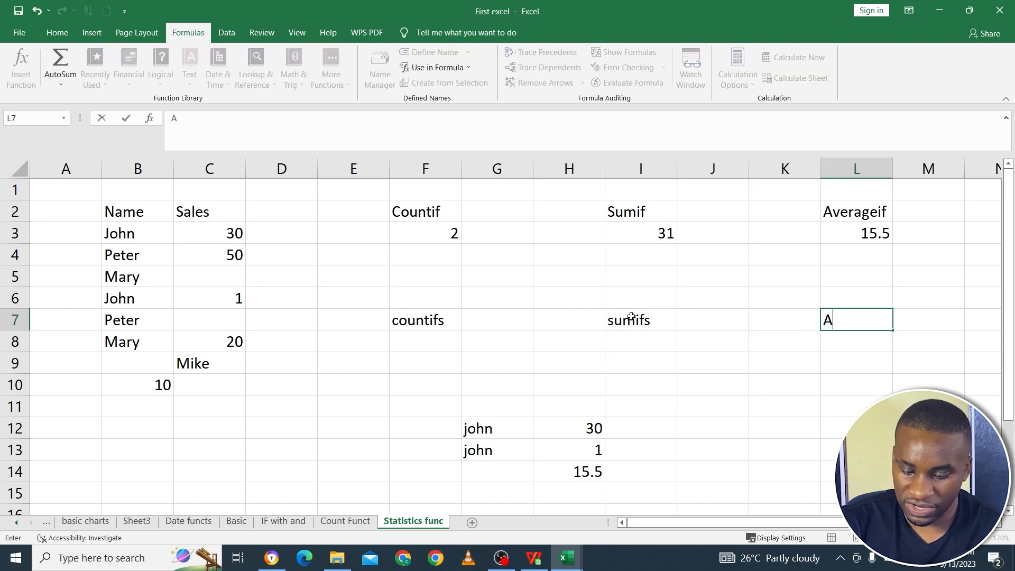
pyautogui.write('verageifs')
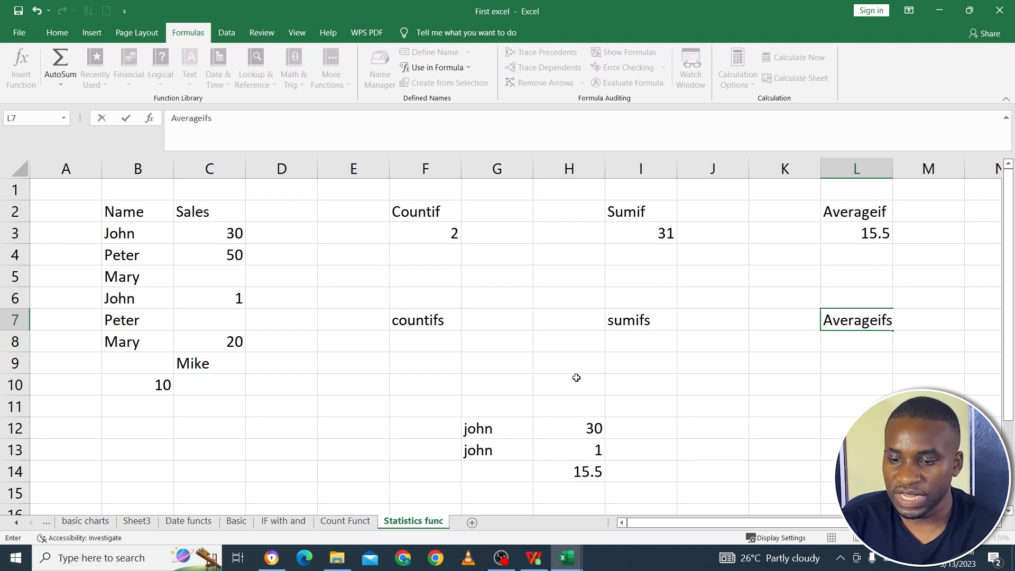
pyautogui.click(576, 378)
pyautogui.click(439, 345)
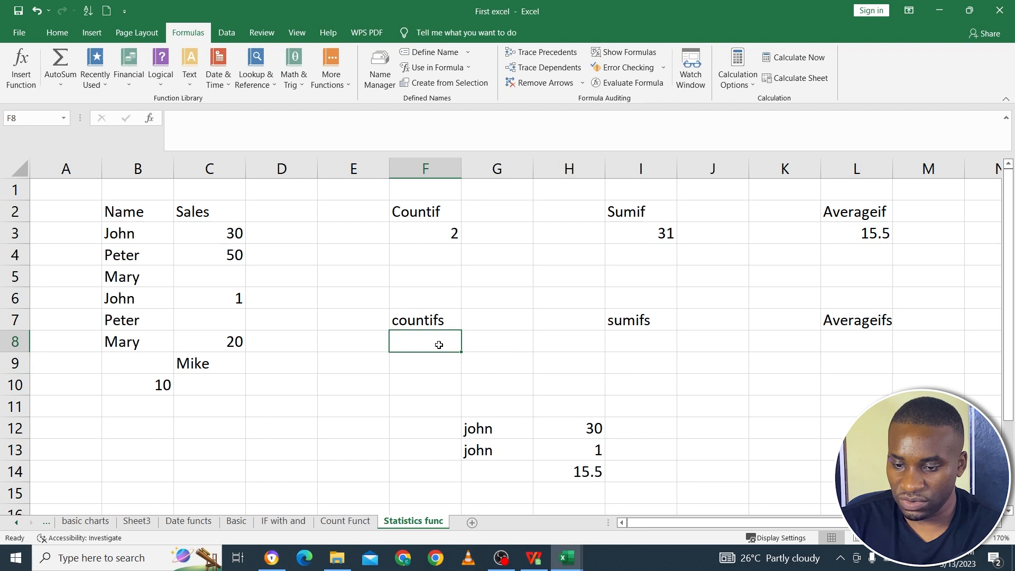
pyautogui.write('=c')
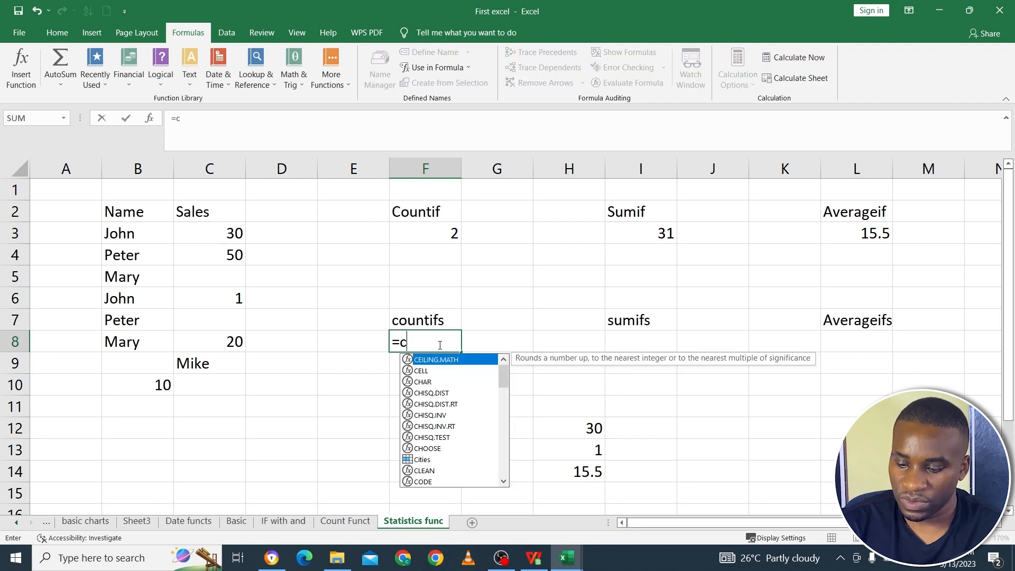
pyautogui.write('ou')
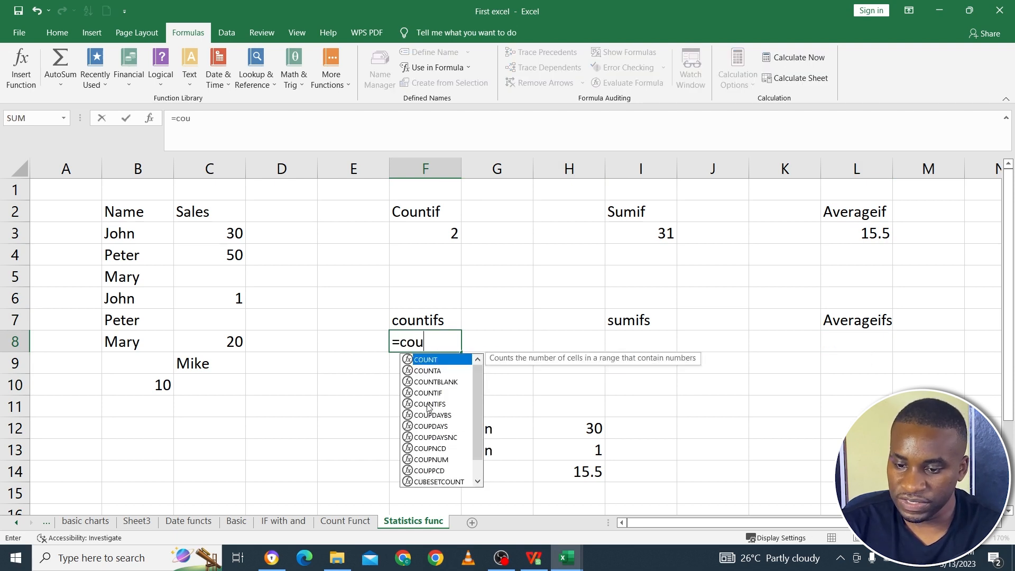
pyautogui.click(428, 405)
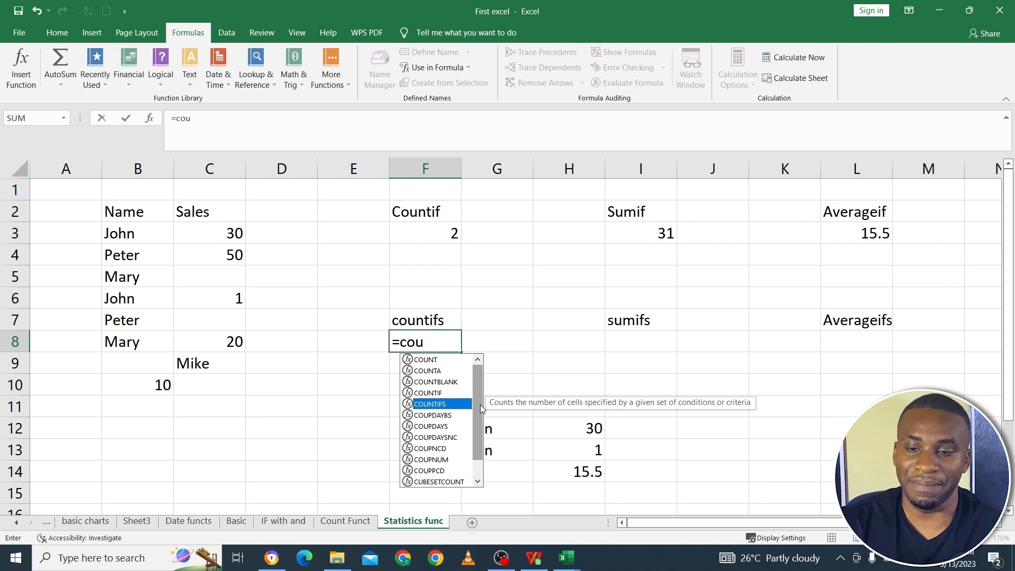
pyautogui.doubleClick(443, 405)
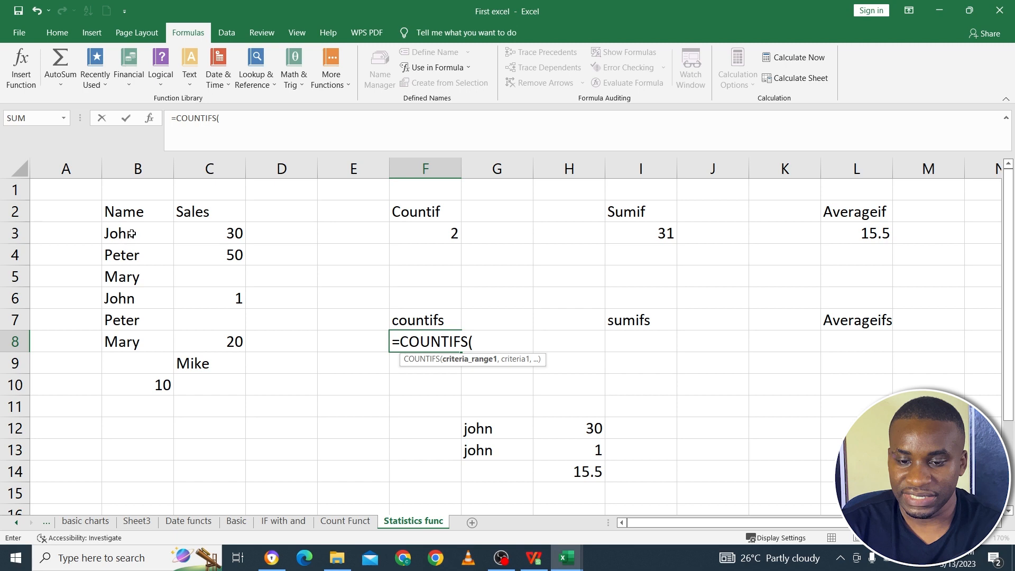
pyautogui.moveTo(131, 234); pyautogui.dragTo(131, 342)
pyautogui.write(',')
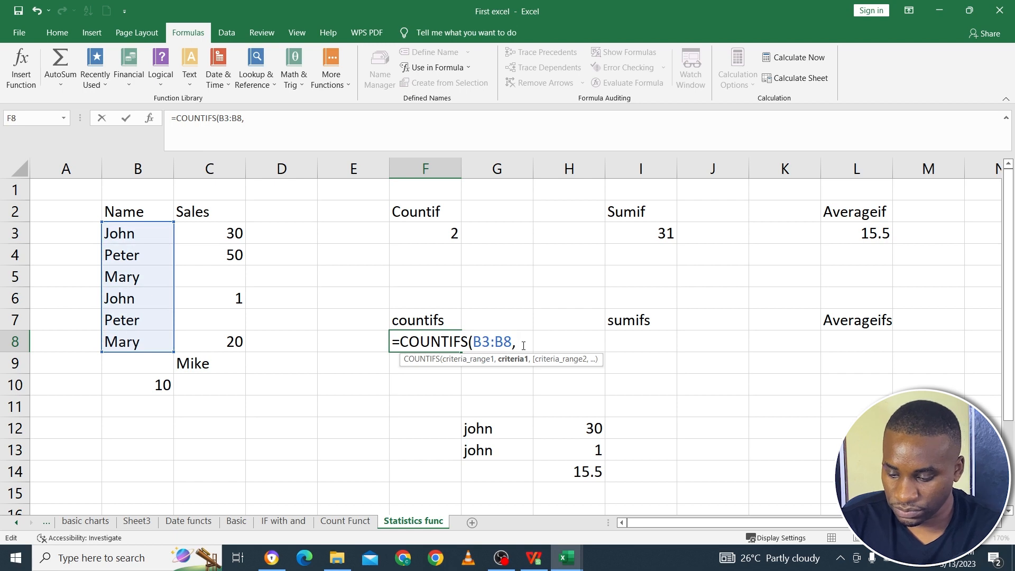
pyautogui.write('"John')
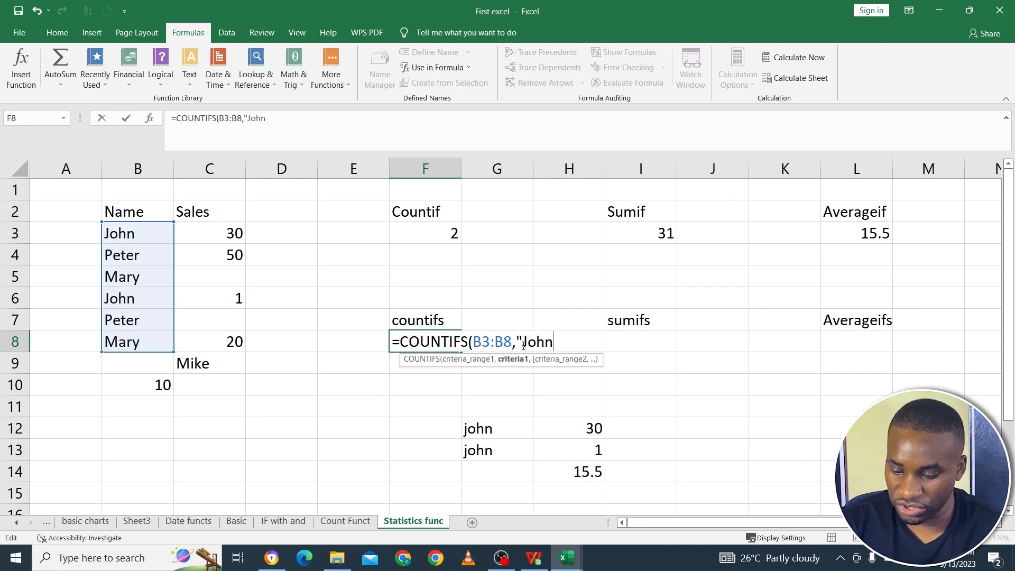
pyautogui.press('Return')
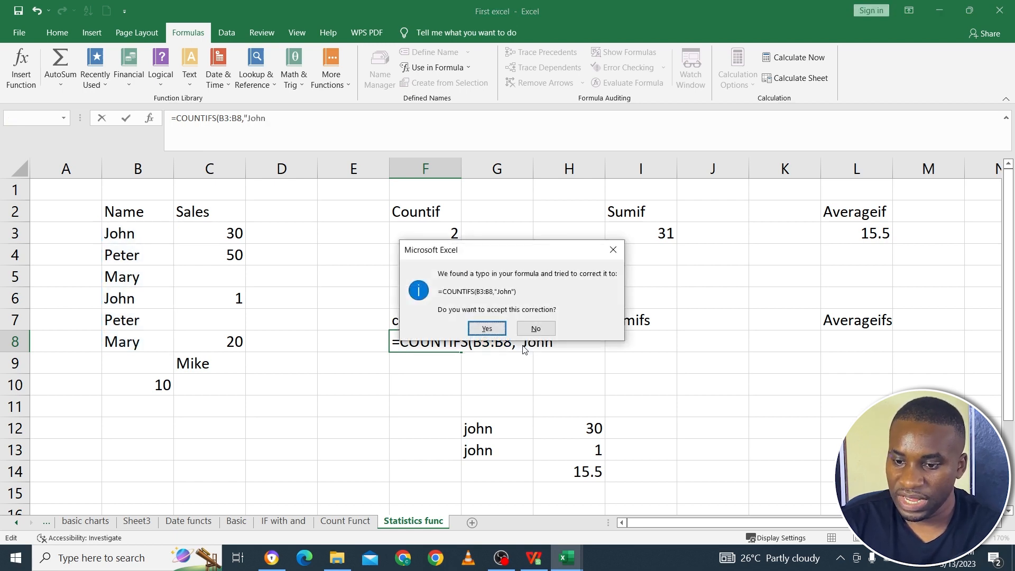
pyautogui.click(542, 329)
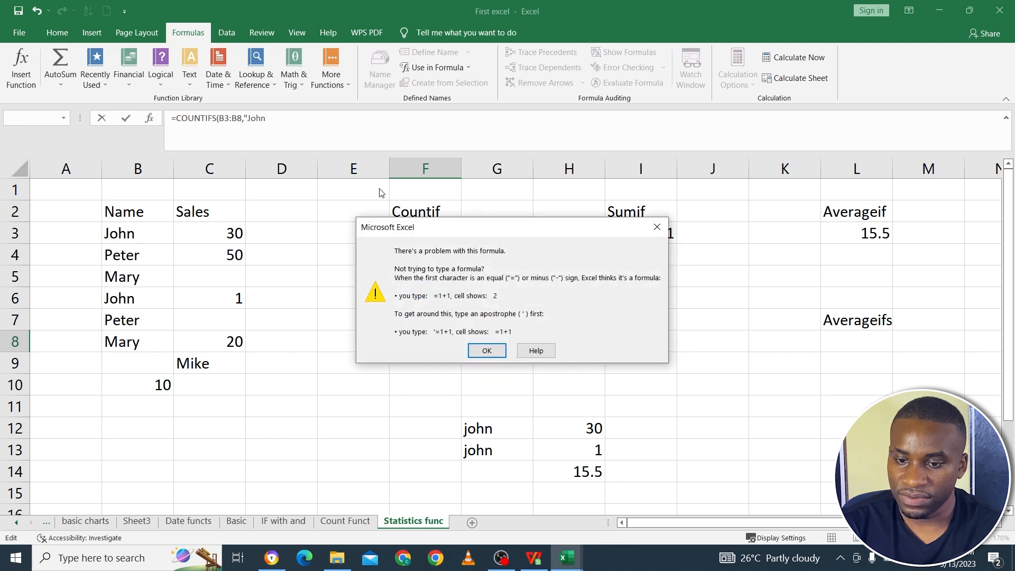
pyautogui.click(485, 350)
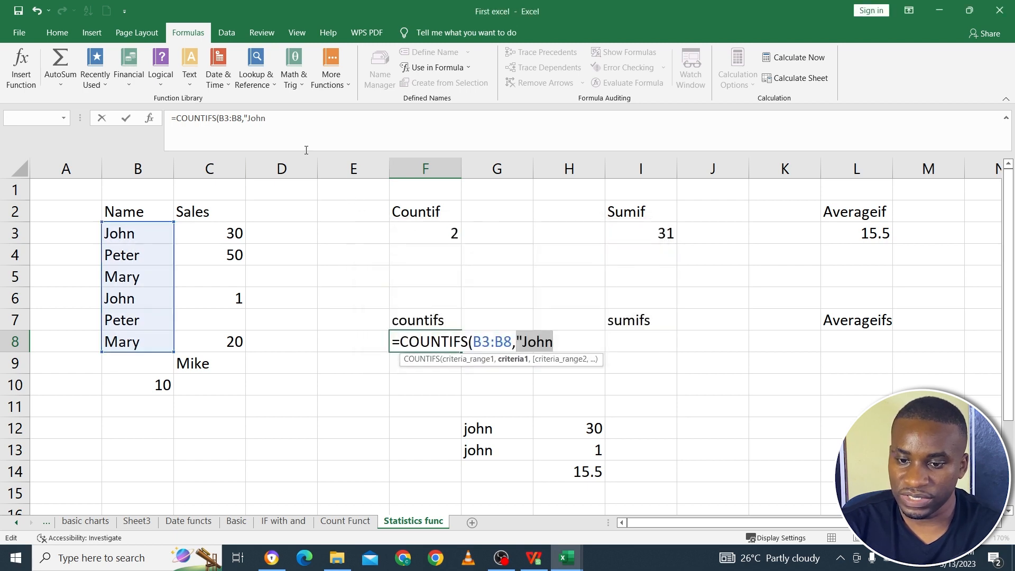
pyautogui.write('"')
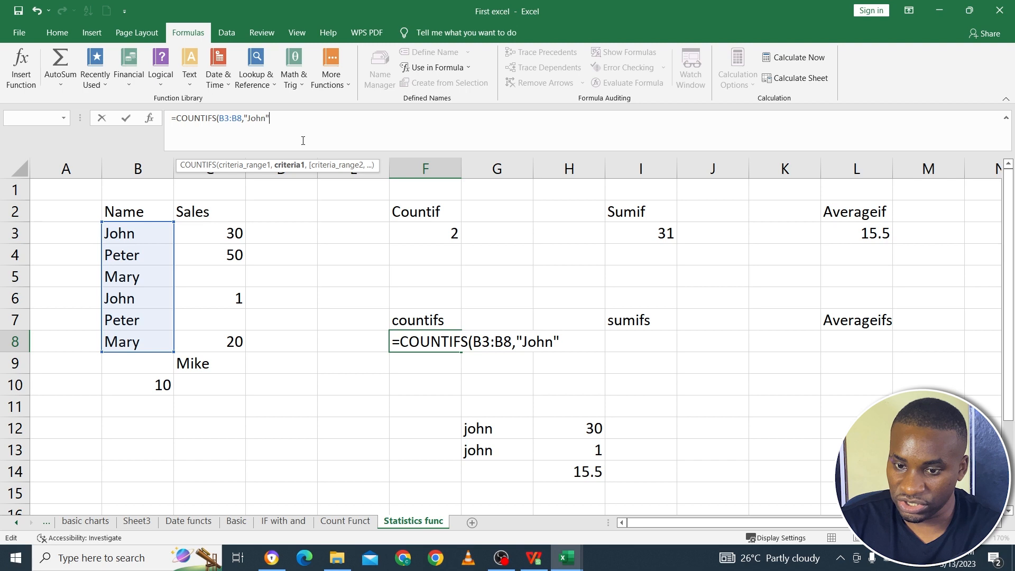
pyautogui.write(',')
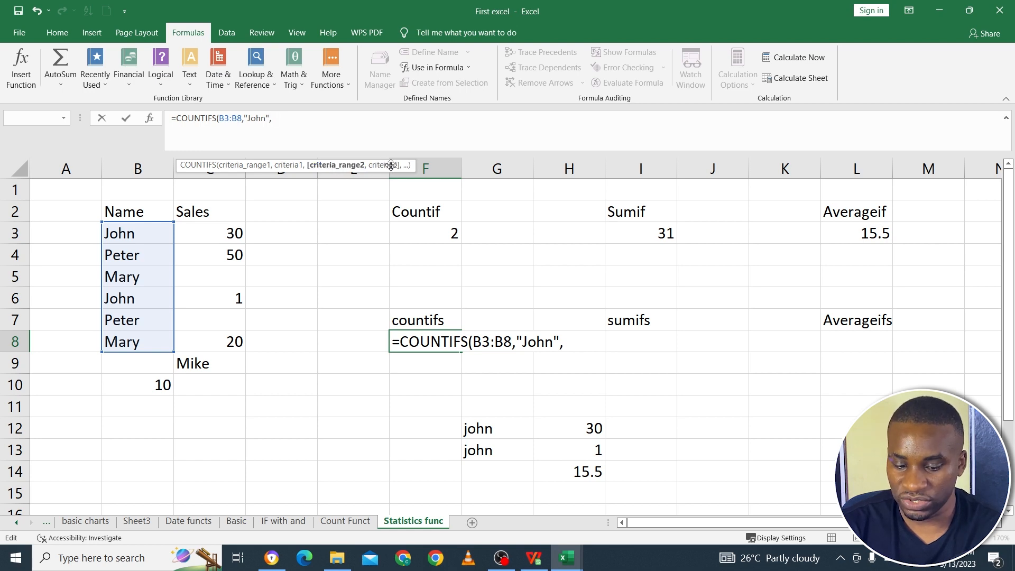
pyautogui.press('Escape')
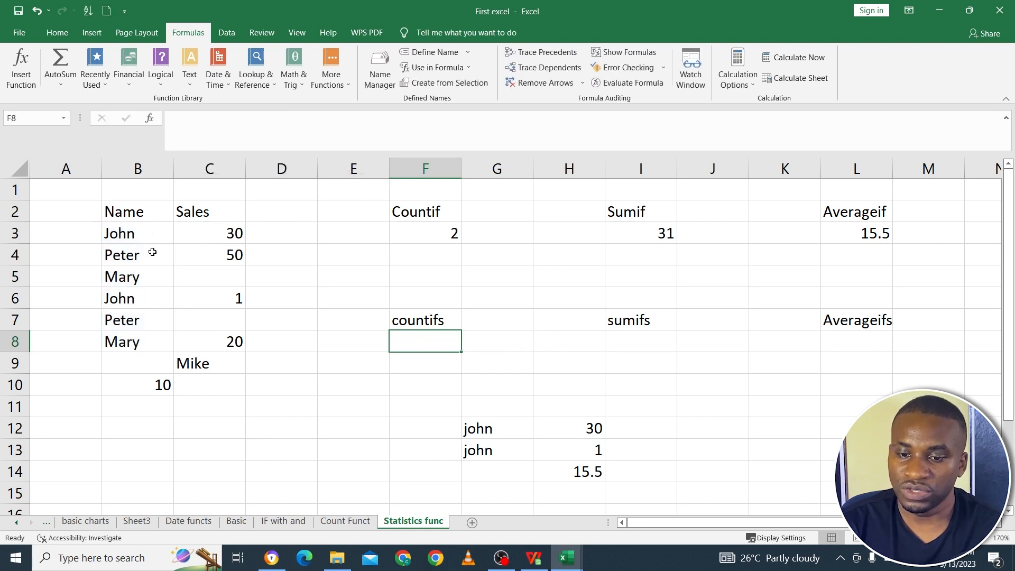
# Move the Sales column, heading included, from C2:C8 to D2:D8 to free a column beside the names
pyautogui.click(143, 228)
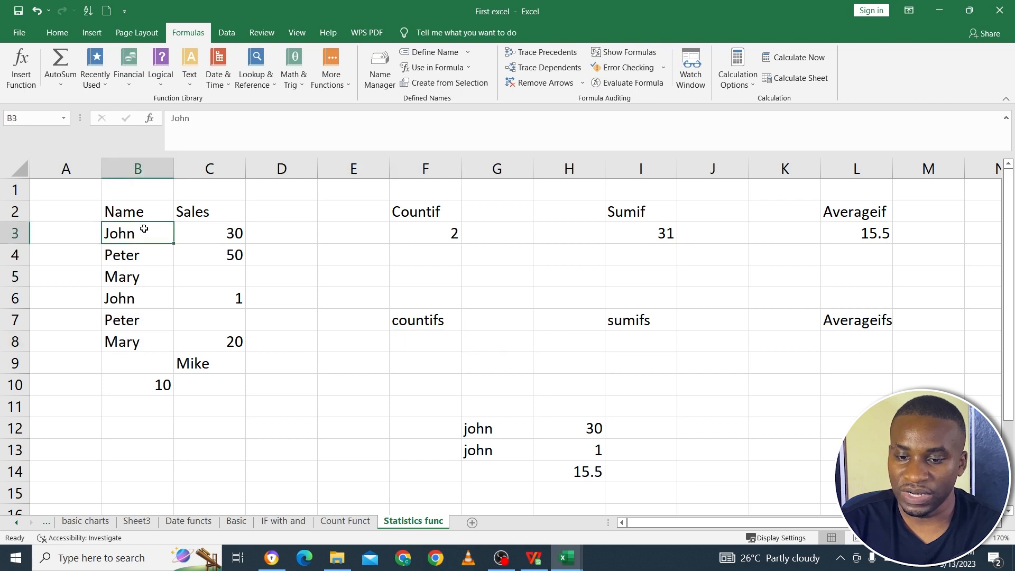
pyautogui.moveTo(215, 207); pyautogui.dragTo(226, 344)
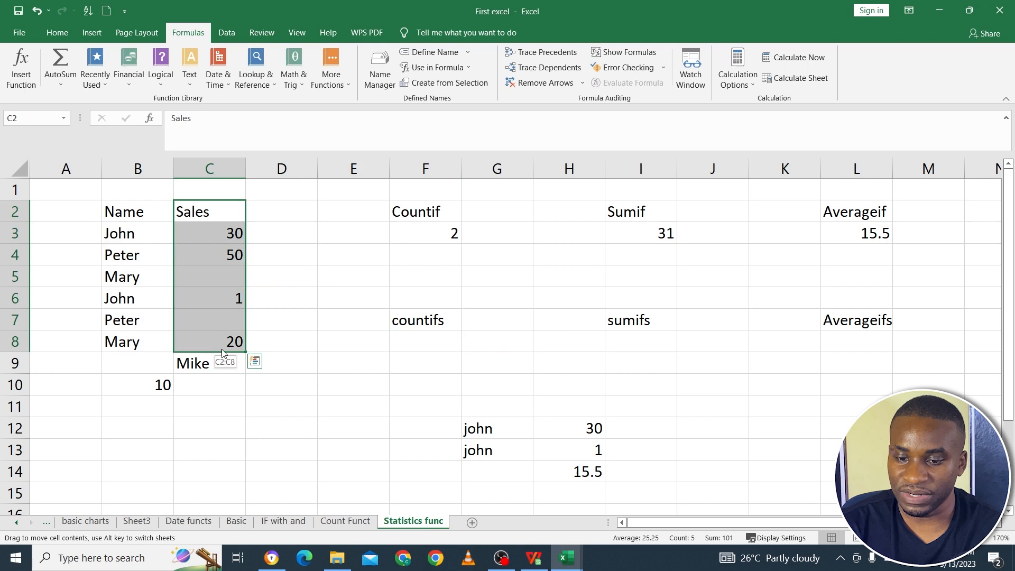
pyautogui.click(222, 346)
pyautogui.moveTo(222, 341); pyautogui.dragTo(217, 220)
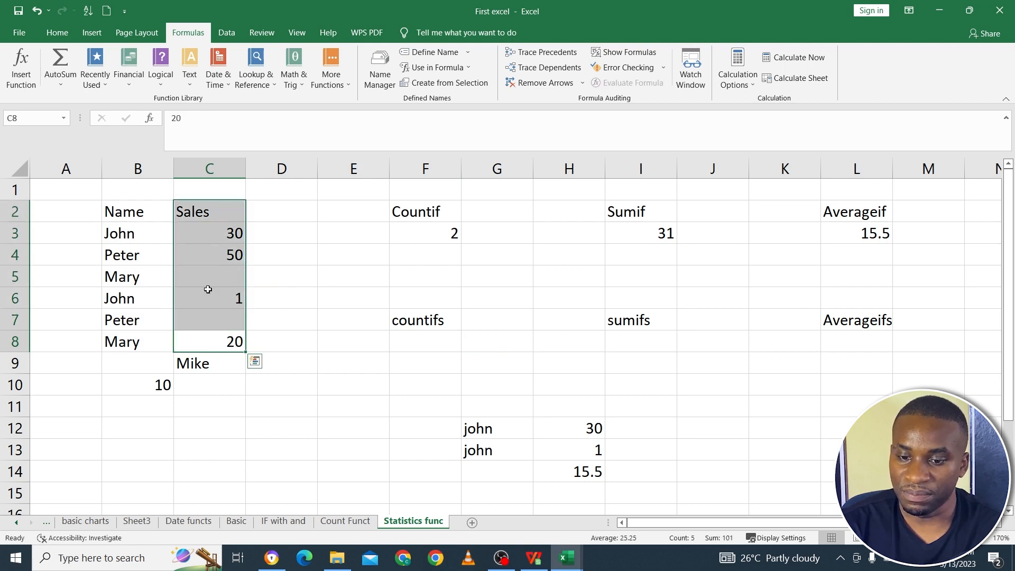
pyautogui.moveTo(227, 355); pyautogui.dragTo(261, 345)
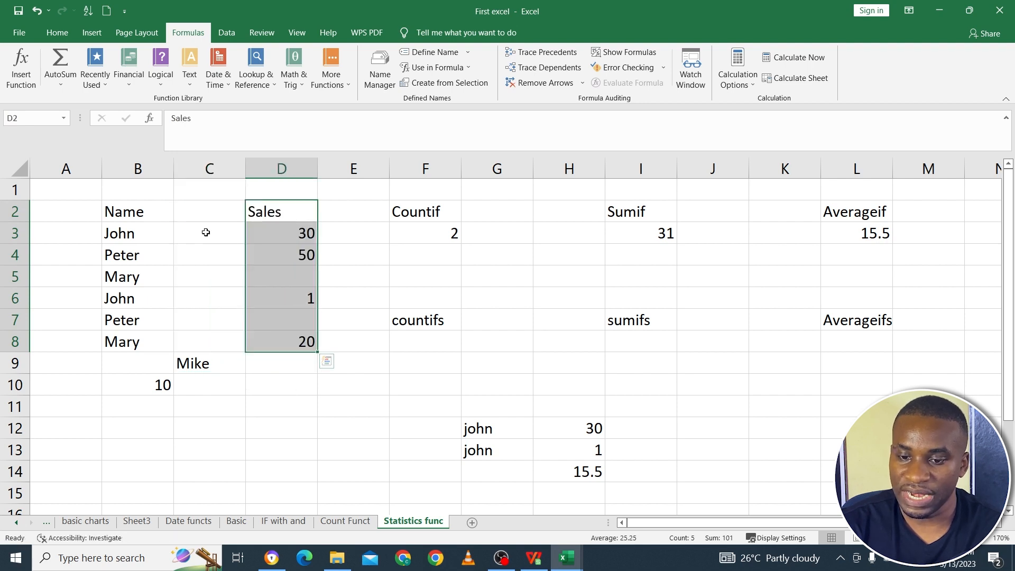
# Enter the heading punctuality in C2, between the Name and Sales columns
pyautogui.click(198, 213)
pyautogui.write('pun')
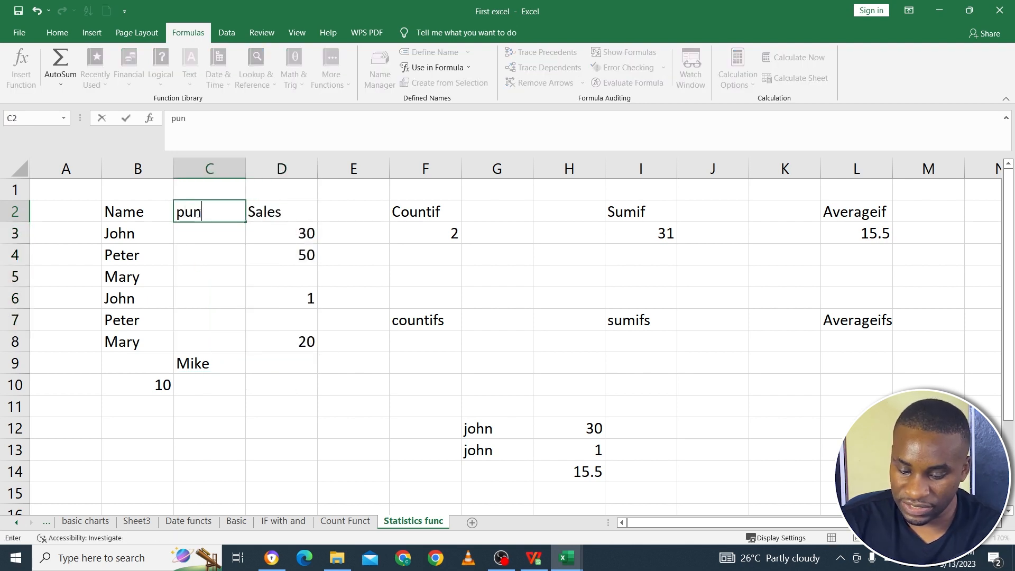
pyautogui.write('ctuality')
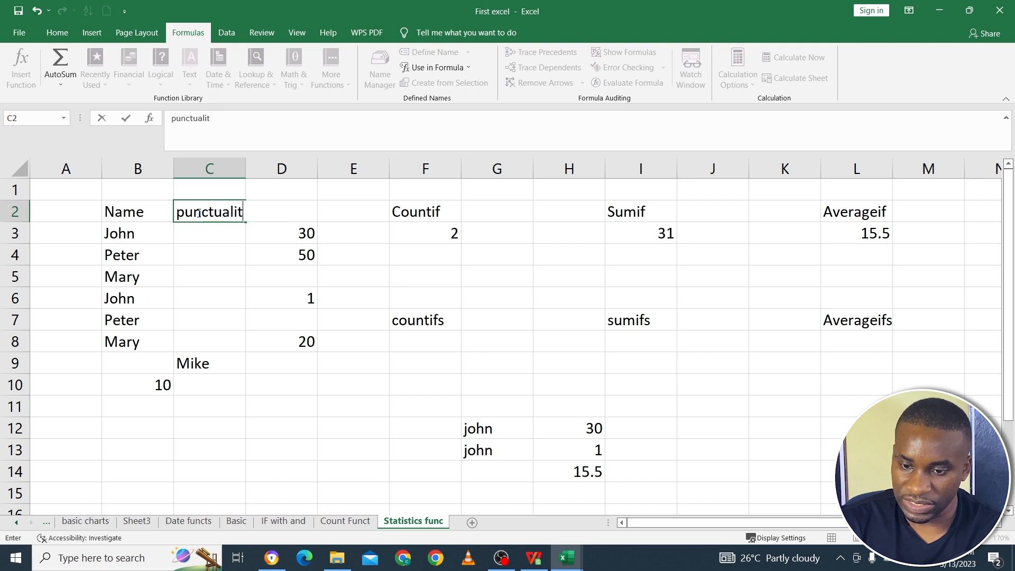
pyautogui.click(186, 258)
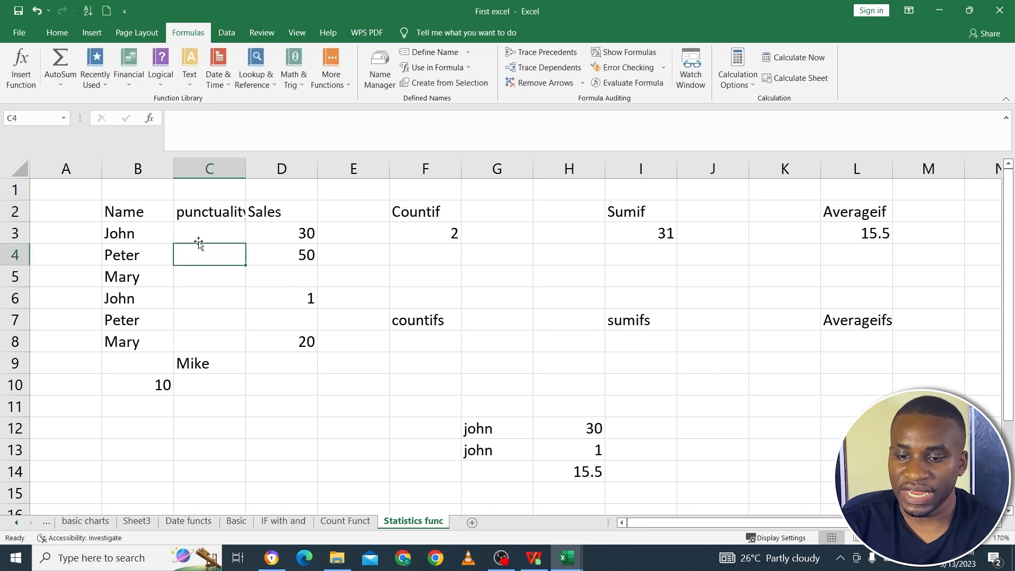
# Enter the punctuality ratings Good in C3 and Bad in C6
pyautogui.click(199, 234)
pyautogui.write('Good')
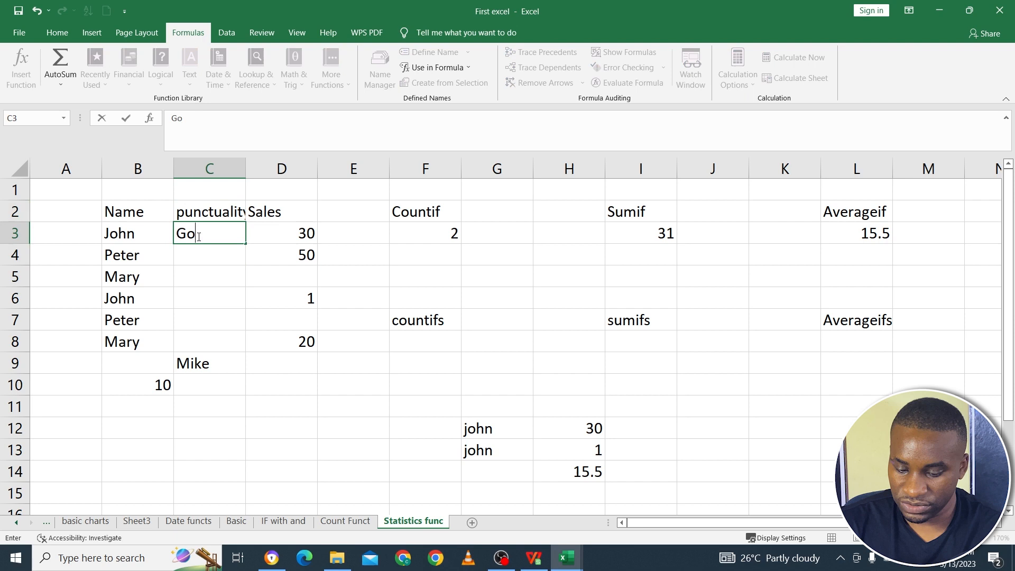
pyautogui.press('Return')
pyautogui.press('Return')
pyautogui.press('Return')
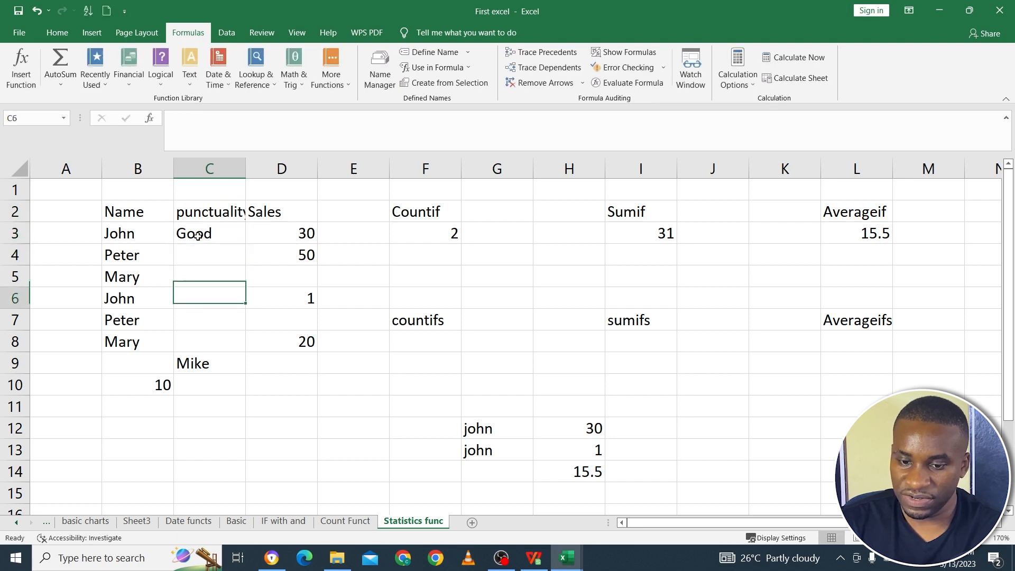
pyautogui.write('Bad')
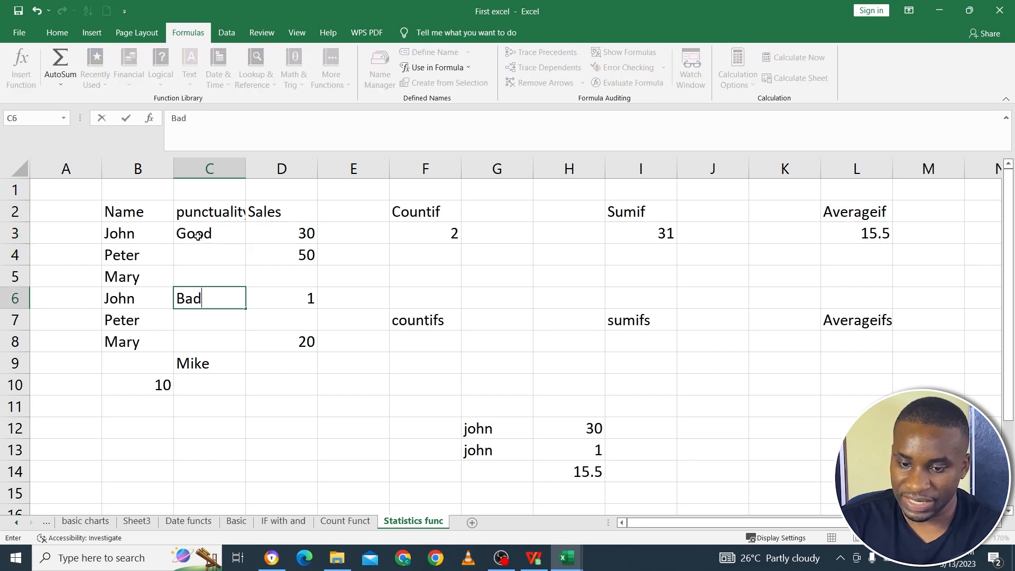
# Fill the remaining punctuality cells with Good in C4 and C5 and Bad in C7 and C8
pyautogui.click(202, 257)
pyautogui.write('Good')
pyautogui.press('Return')
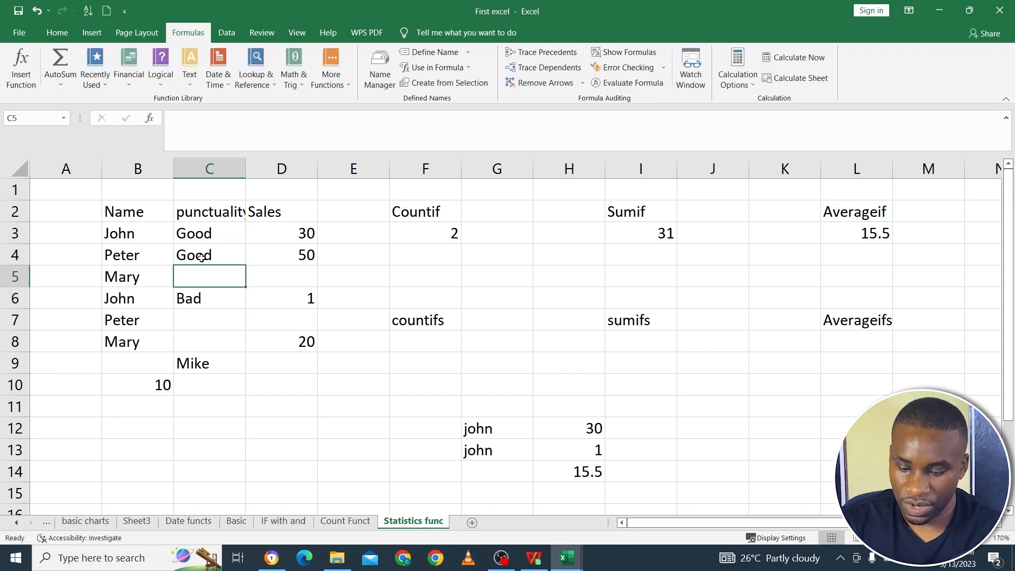
pyautogui.write('Good')
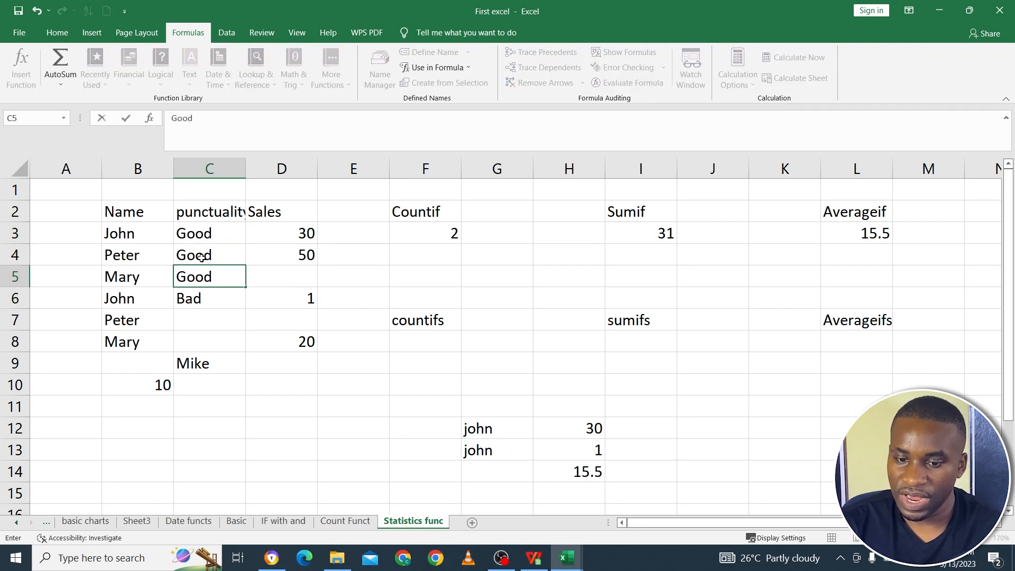
pyautogui.click(209, 319)
pyautogui.write('Bad')
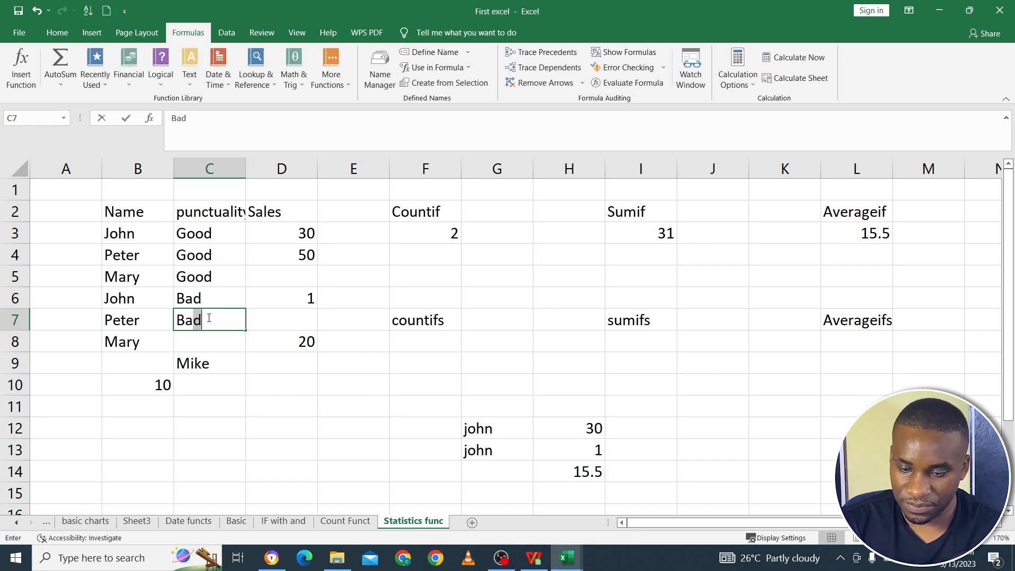
pyautogui.press('Return')
pyautogui.write('Bad')
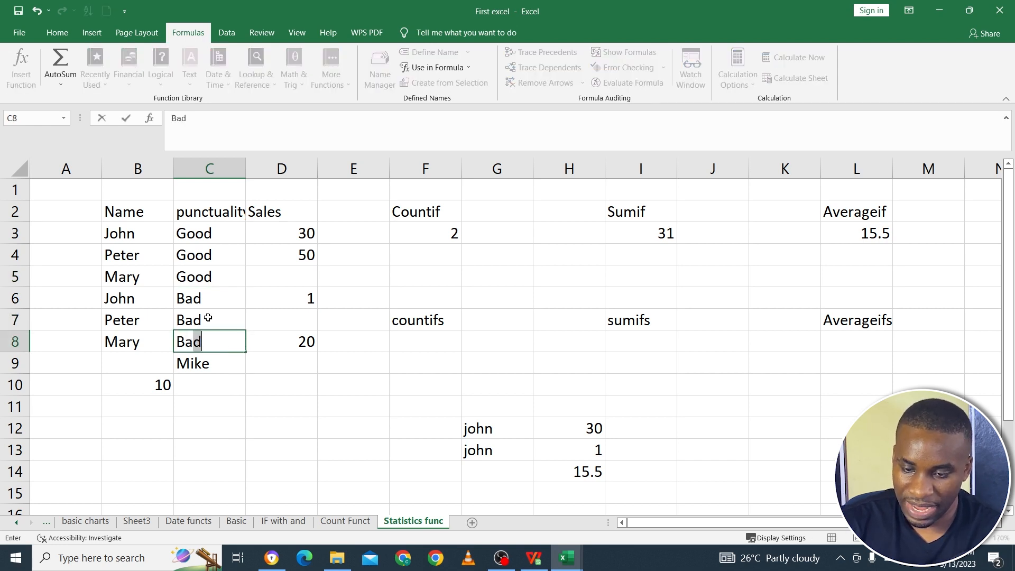
pyautogui.click(222, 381)
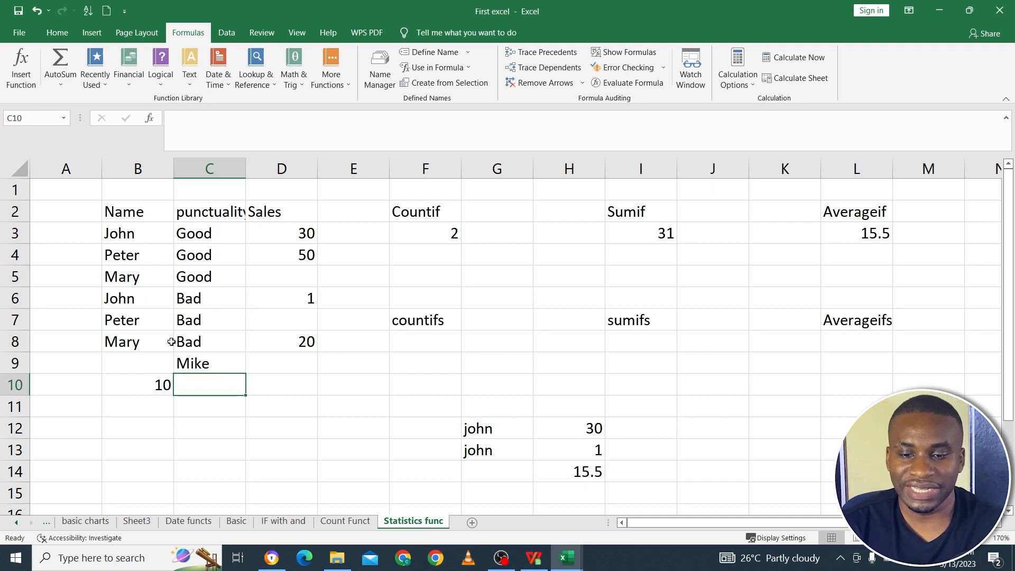
# Widen column C to fit its punctuality heading, and check the name and punctuality pairs in rows 3 and 6
pyautogui.click(140, 239)
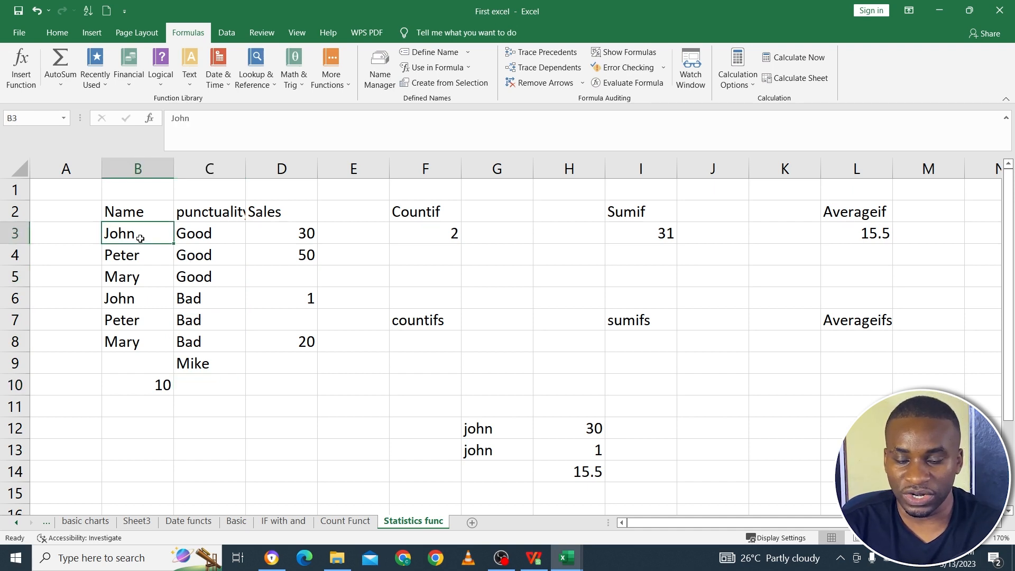
pyautogui.moveTo(140, 239); pyautogui.dragTo(140, 337)
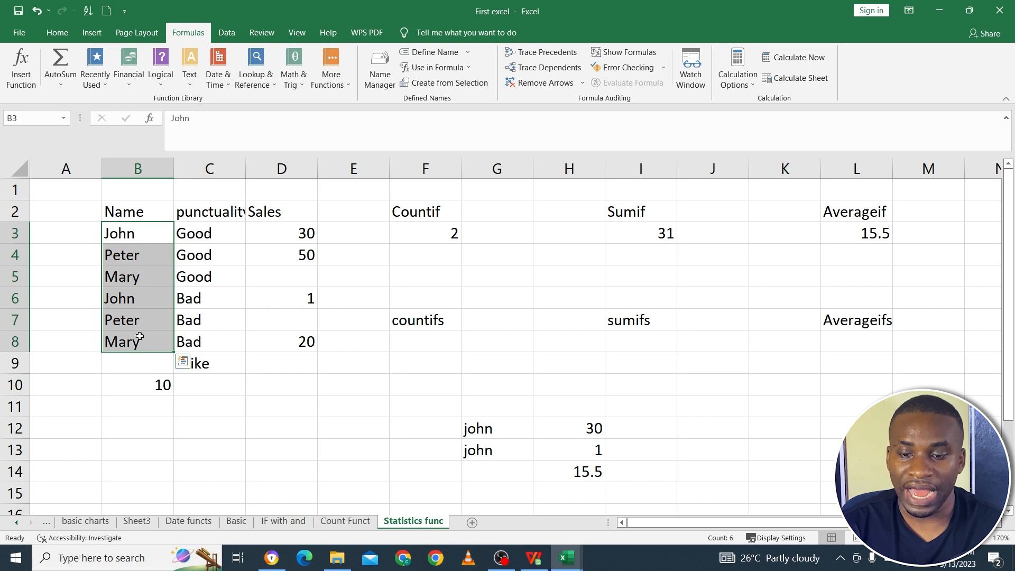
pyautogui.doubleClick(250, 162)
pyautogui.click(210, 235)
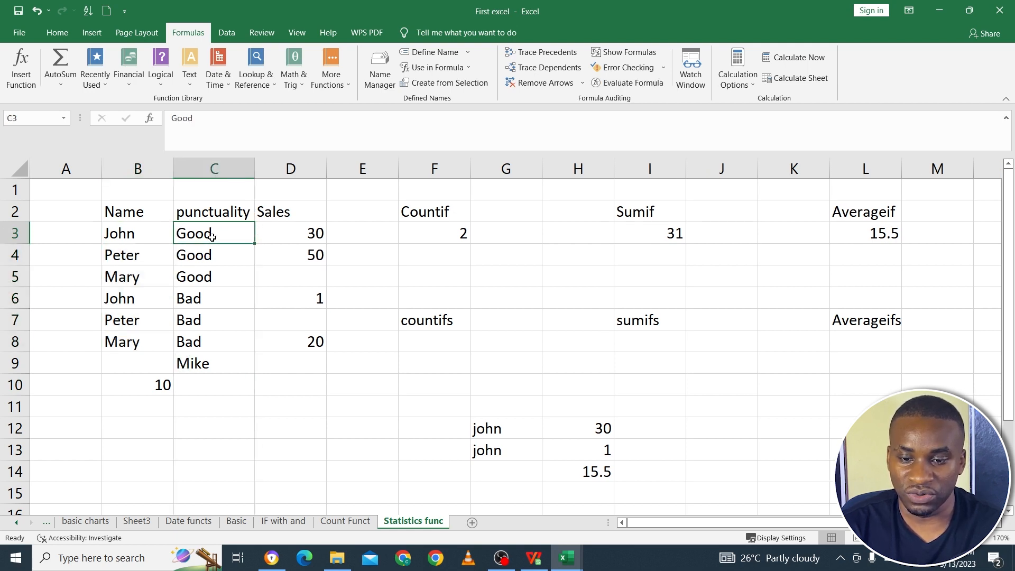
pyautogui.moveTo(145, 238); pyautogui.dragTo(209, 242)
pyautogui.moveTo(133, 301); pyautogui.dragTo(190, 304)
pyautogui.moveTo(145, 234); pyautogui.dragTo(211, 235)
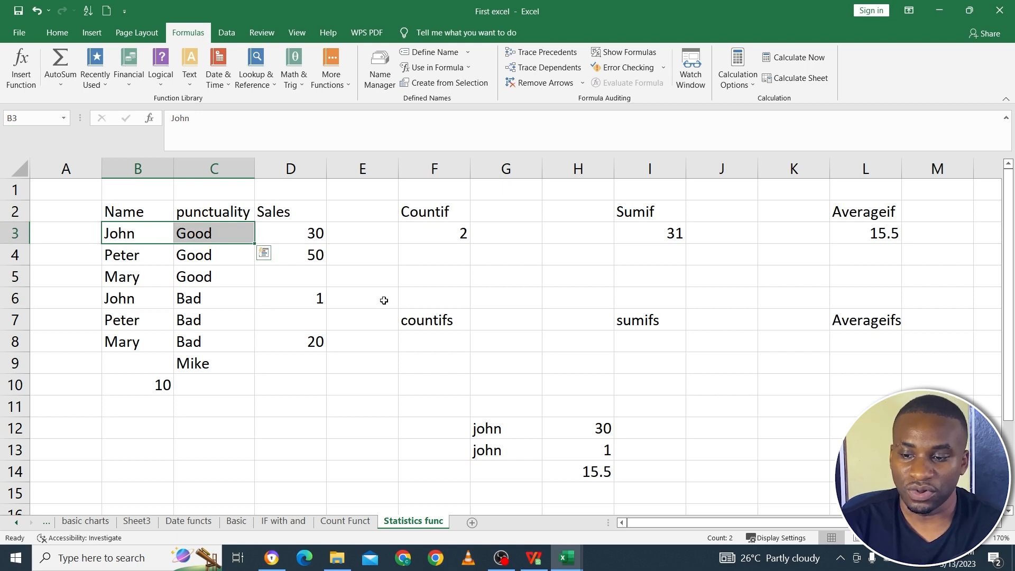
# Start a COUNTIFS formula in F8 with criteria range B3:B8 and the name shown in B3 as its quoted text criterion
pyautogui.click(447, 346)
pyautogui.write('=')
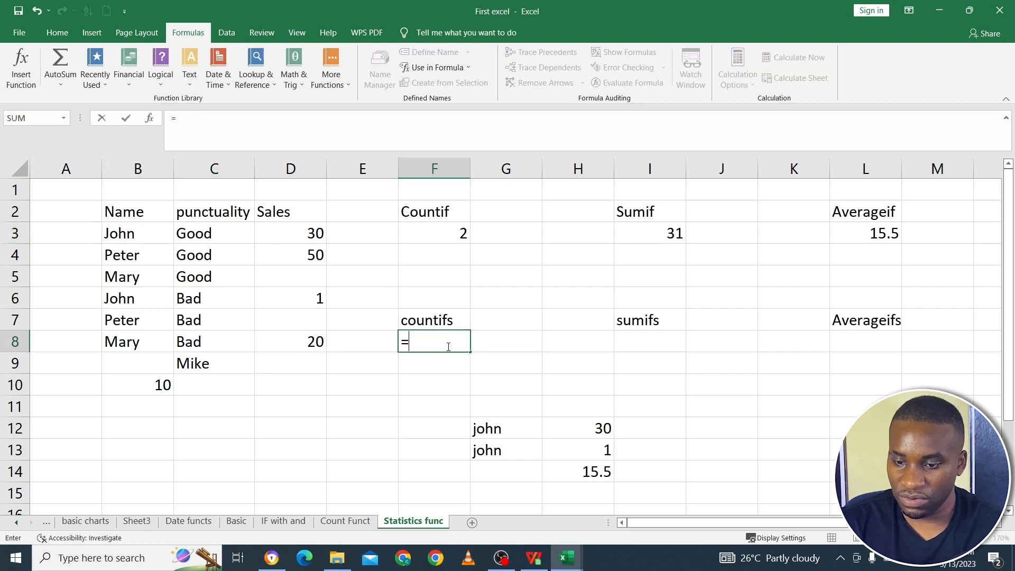
pyautogui.write('coun')
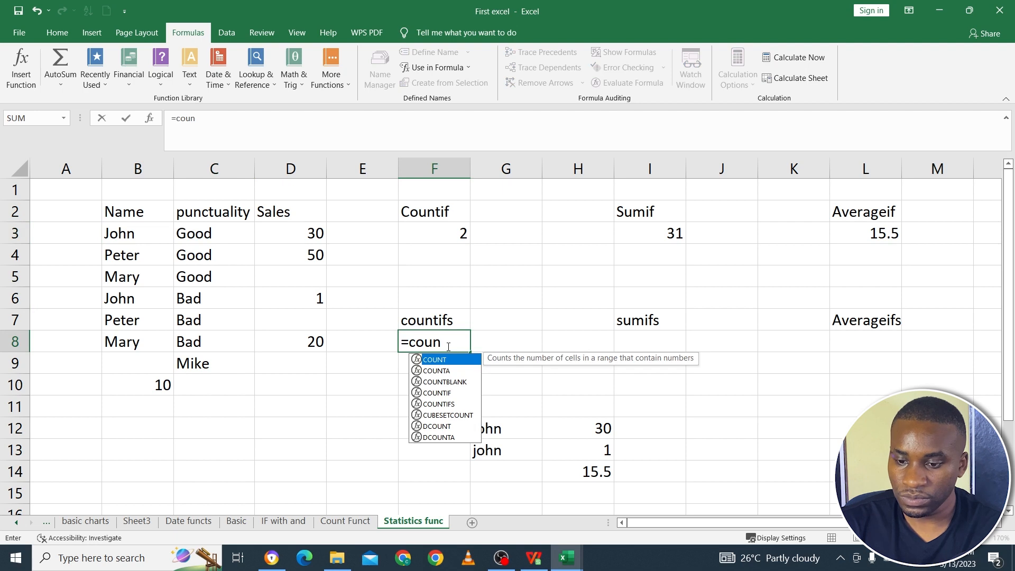
pyautogui.doubleClick(446, 405)
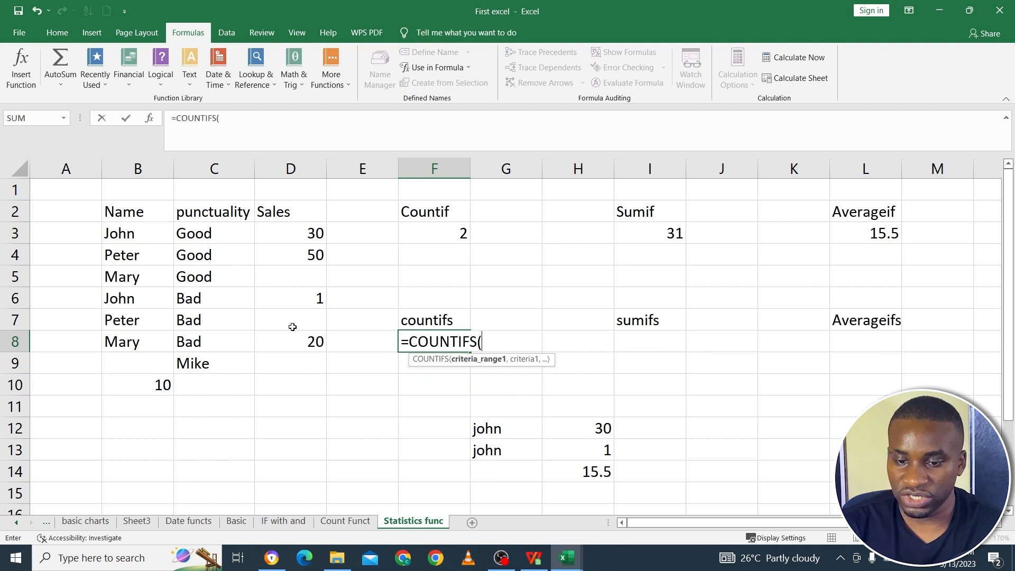
pyautogui.press('F5')
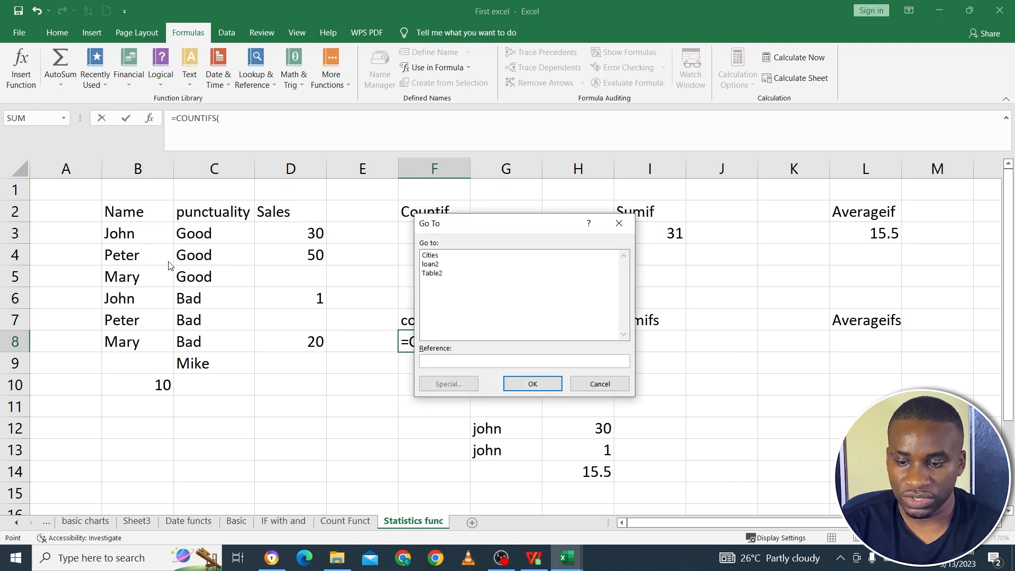
pyautogui.click(599, 384)
pyautogui.moveTo(141, 233); pyautogui.dragTo(150, 345)
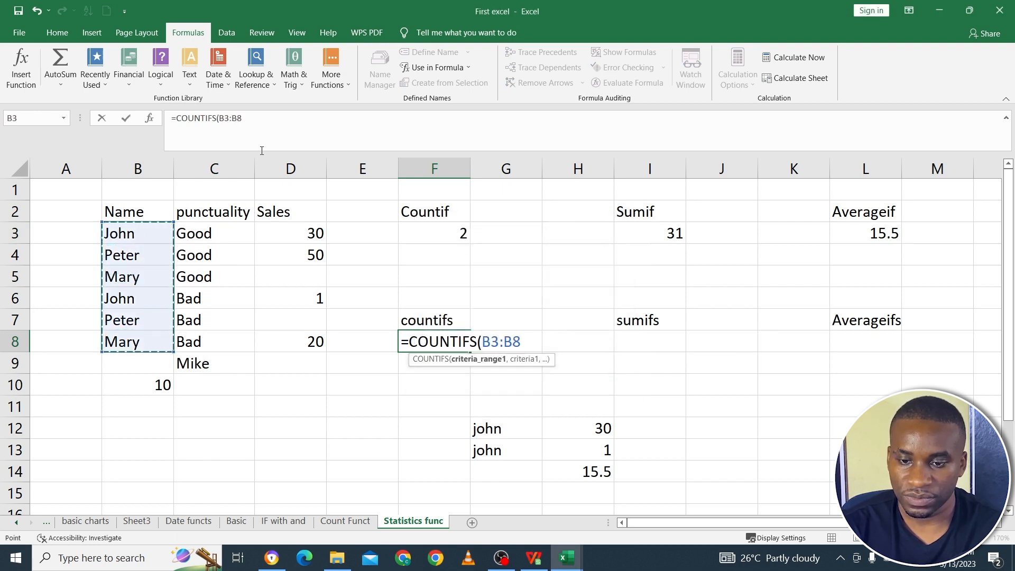
pyautogui.click(269, 127)
pyautogui.write(',')
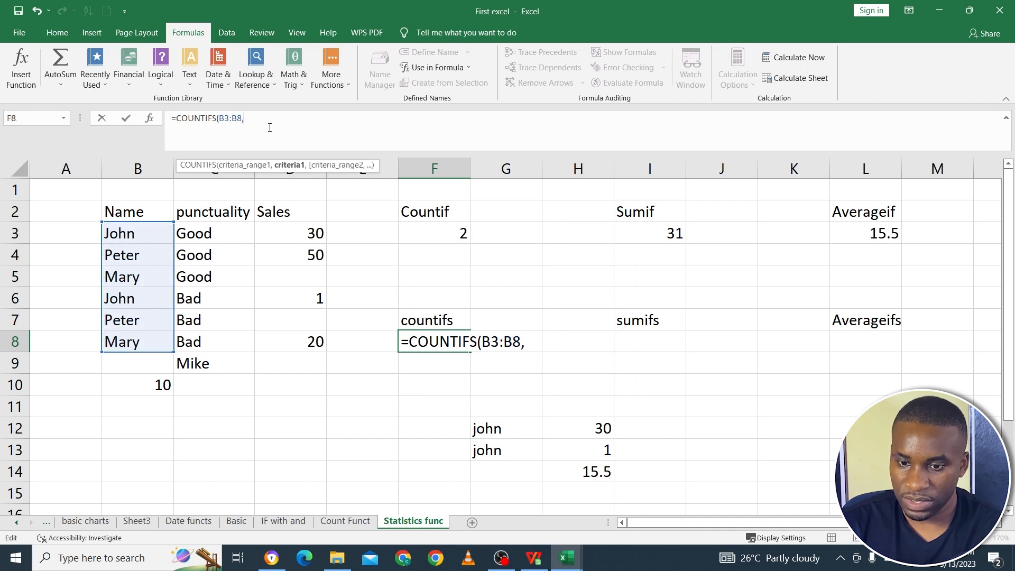
pyautogui.write('"john')
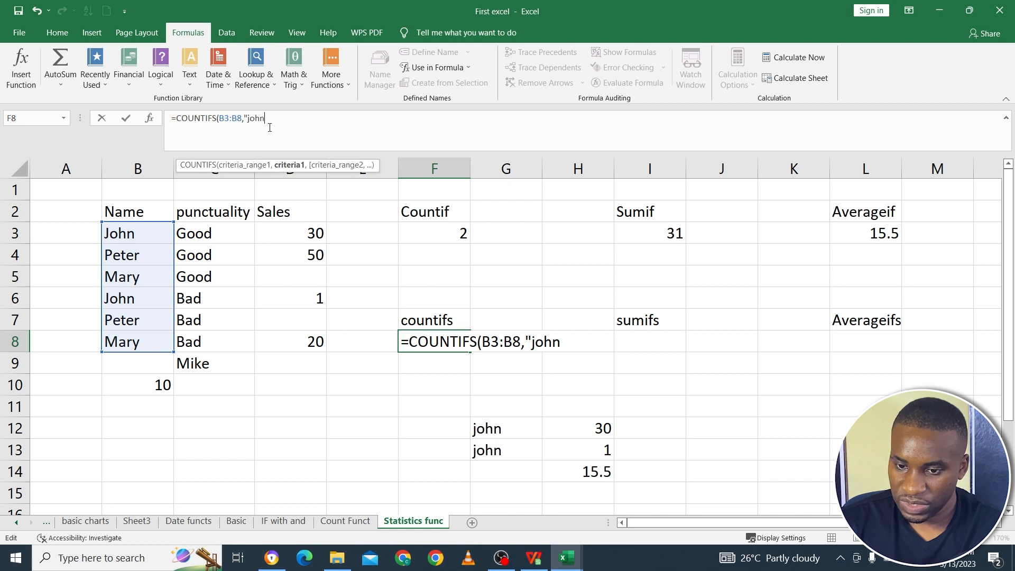
pyautogui.write('",')
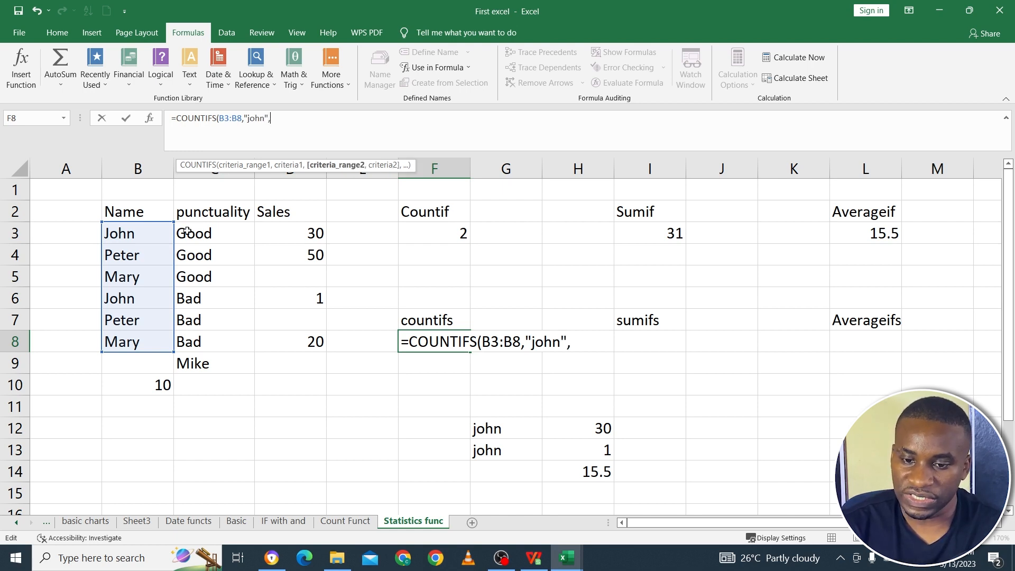
# Complete the COUNTIFS formula in F8 with second criteria range C3:C8 and criterion "Good", and check the entered formula
pyautogui.moveTo(208, 236); pyautogui.dragTo(210, 343)
pyautogui.write(',')
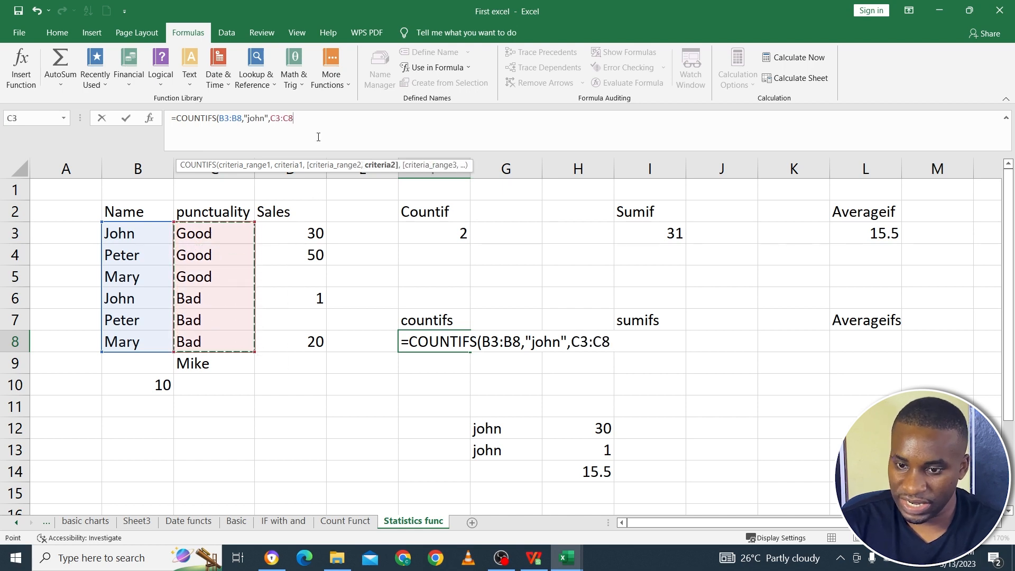
pyautogui.write('"Good")')
pyautogui.press('Return')
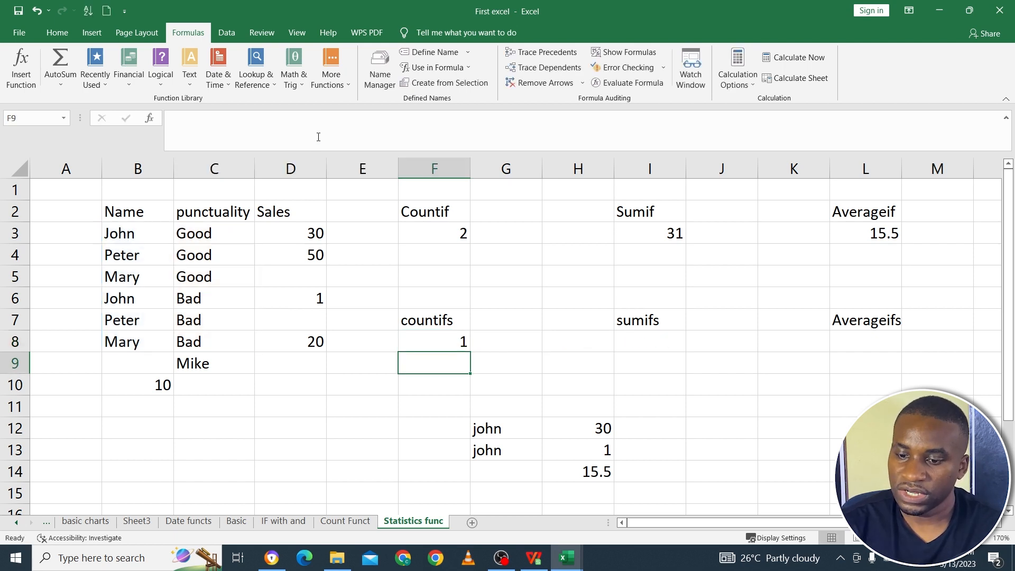
pyautogui.click(447, 339)
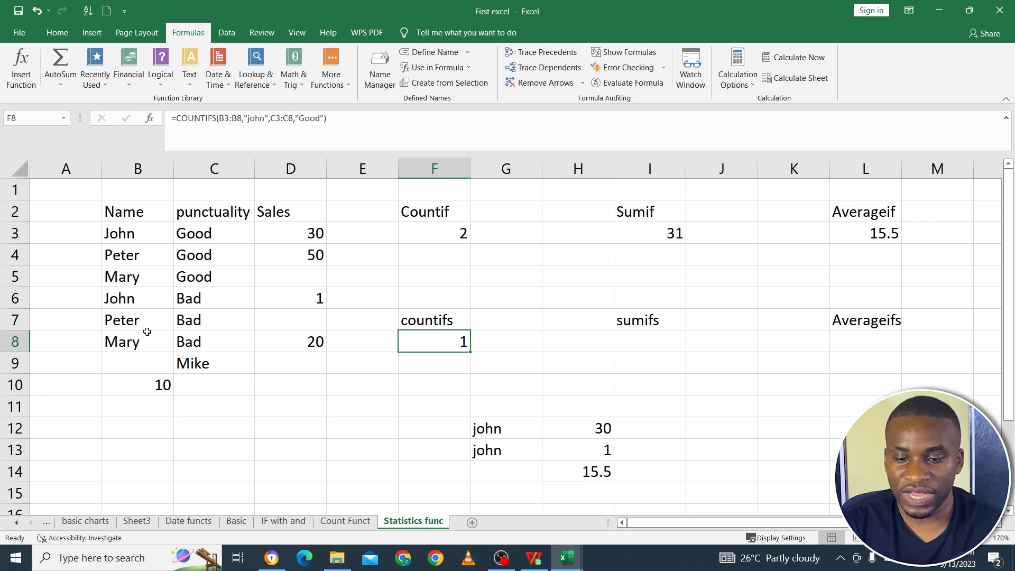
# Change the punctuality in C6 to Good and recheck the COUNTIFS cell F8
pyautogui.click(184, 295)
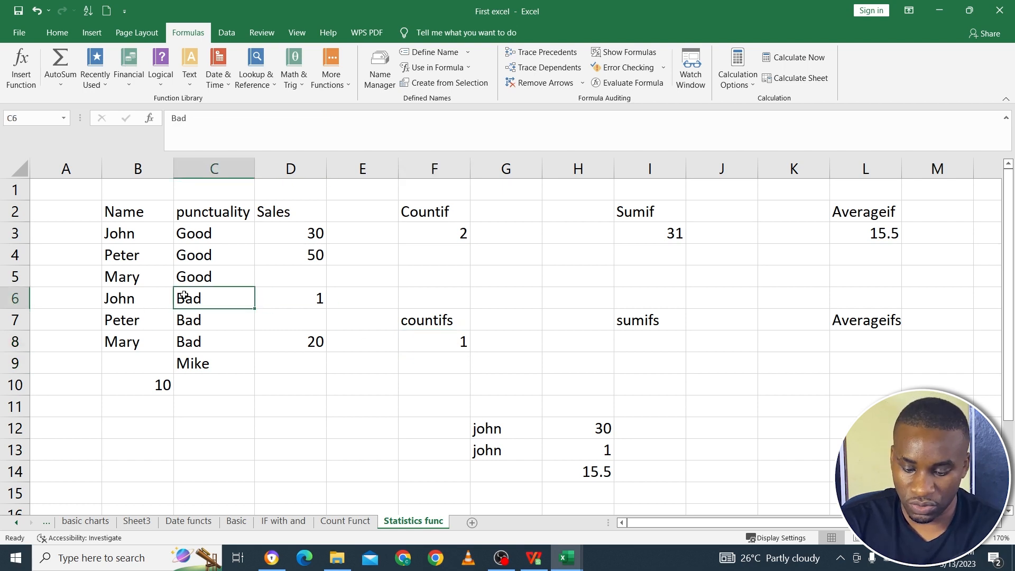
pyautogui.write('Good')
pyautogui.press('Return')
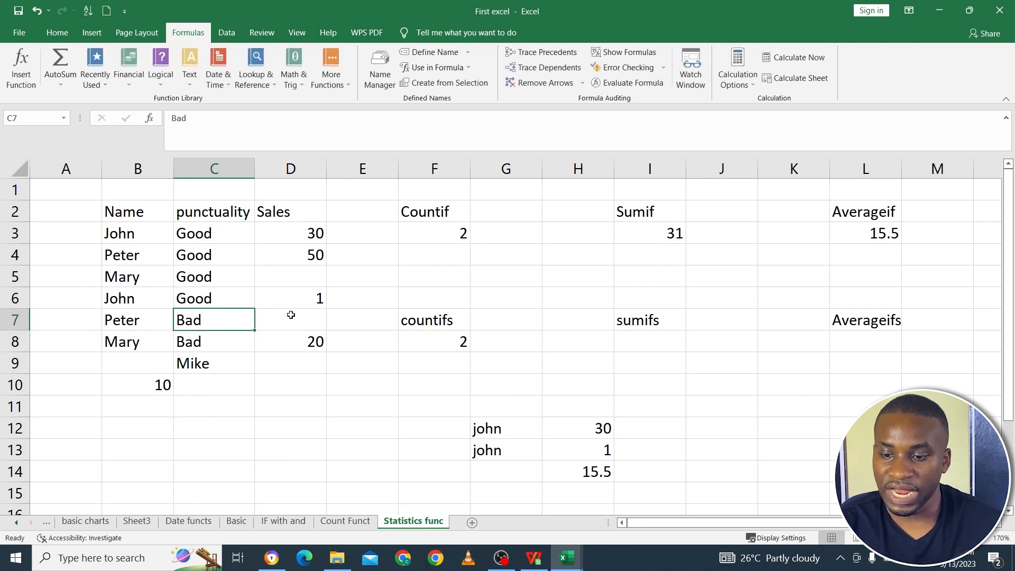
pyautogui.click(454, 340)
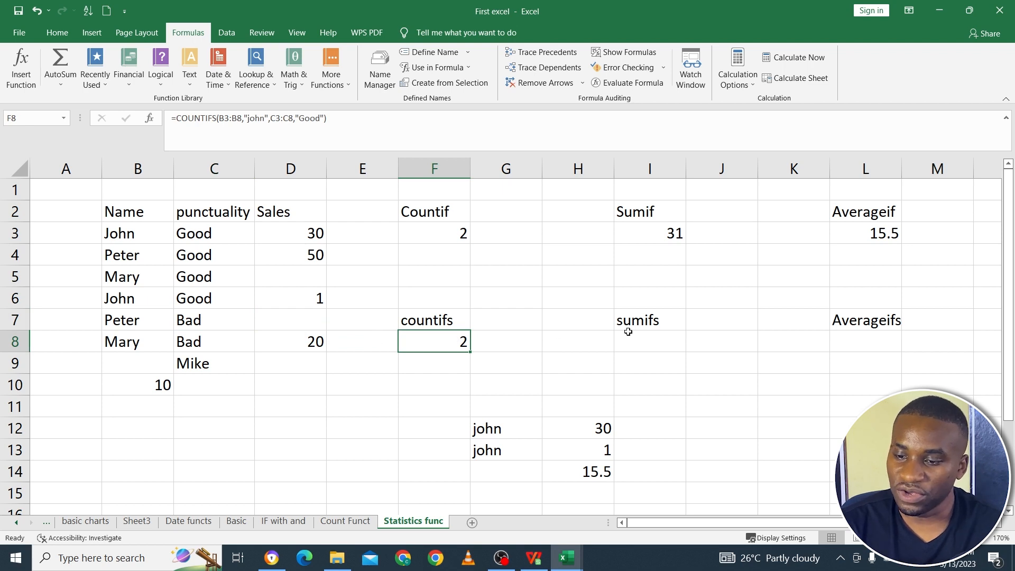
# Start a SUMIFS formula in I8 with the Sales values D3:D8 as its sum range
pyautogui.click(646, 338)
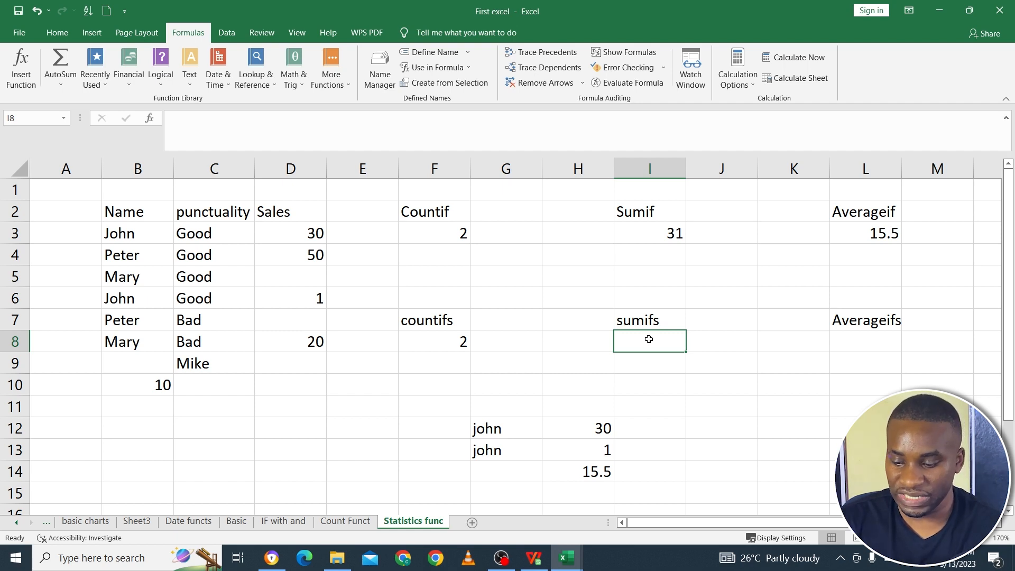
pyautogui.write('=su')
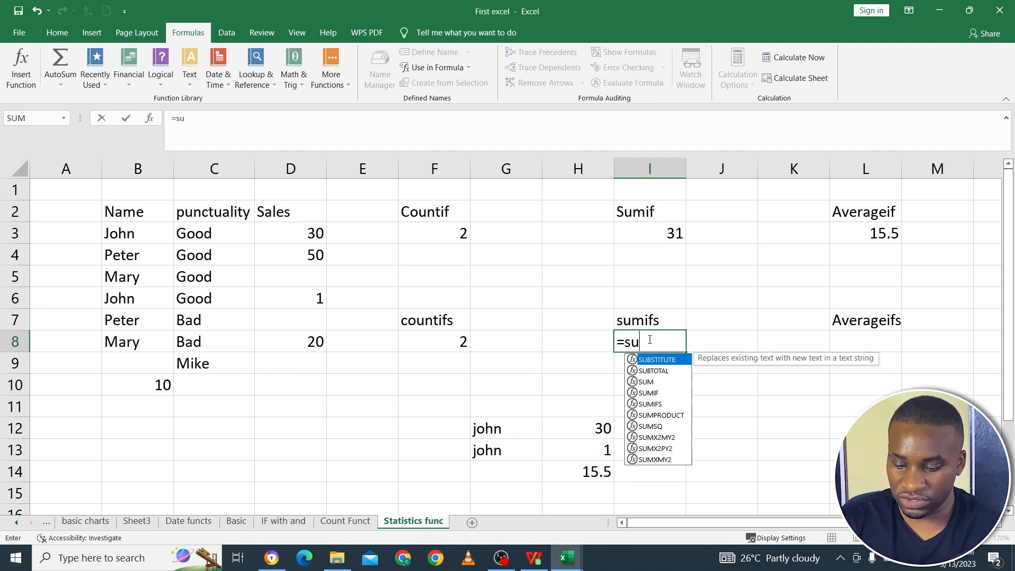
pyautogui.write('mif')
pyautogui.doubleClick(653, 371)
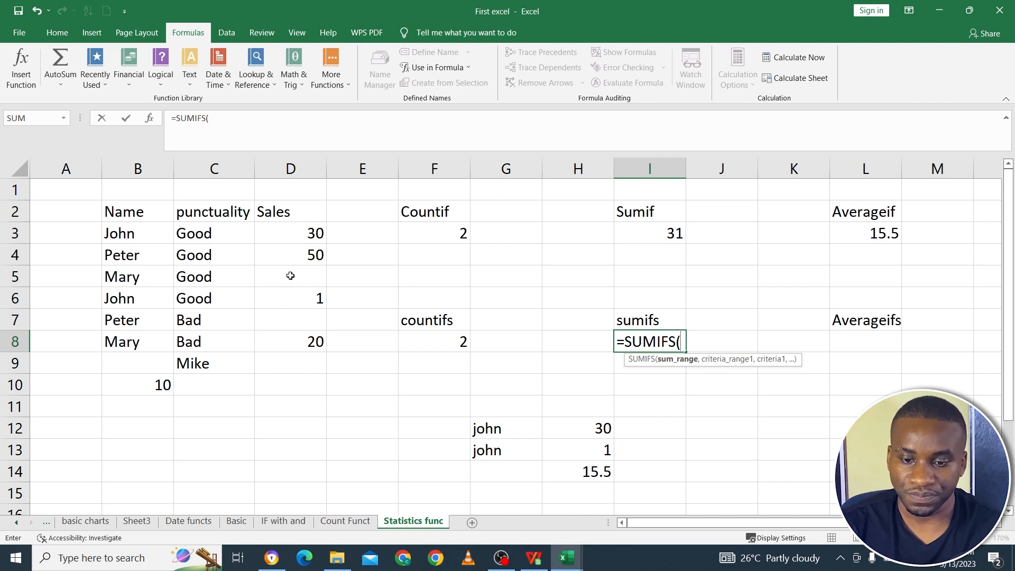
pyautogui.moveTo(307, 234); pyautogui.dragTo(291, 352)
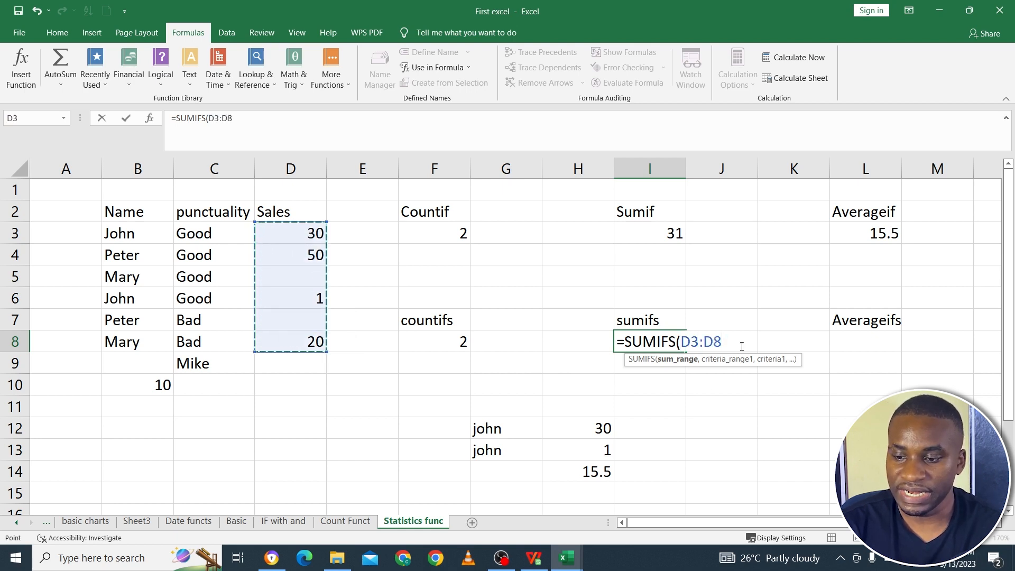
pyautogui.write(',')
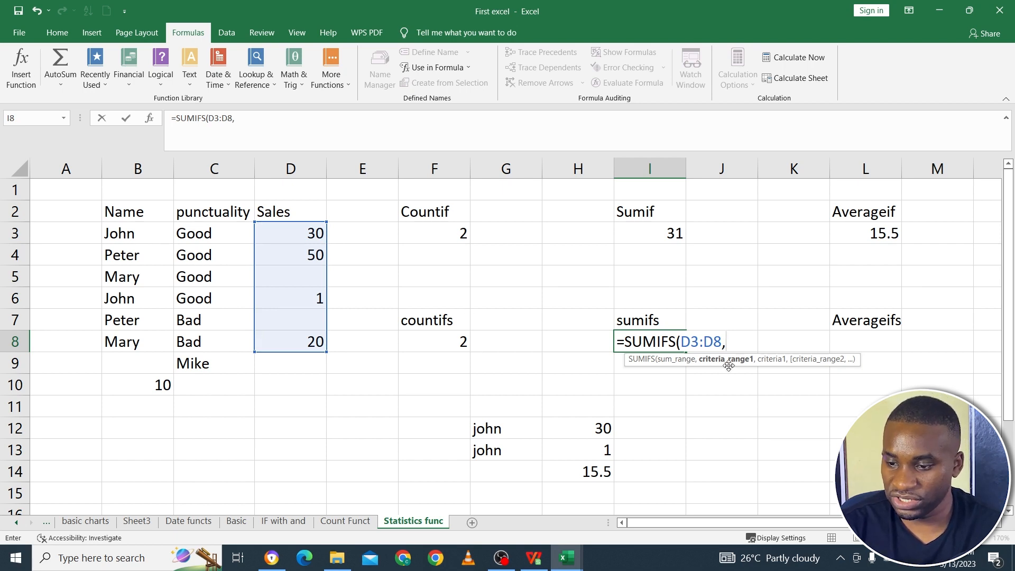
# Add criteria range B3:B8 to the SUMIFS formula, with the name shown in B3 as its quoted text criterion
pyautogui.moveTo(125, 237); pyautogui.dragTo(125, 343)
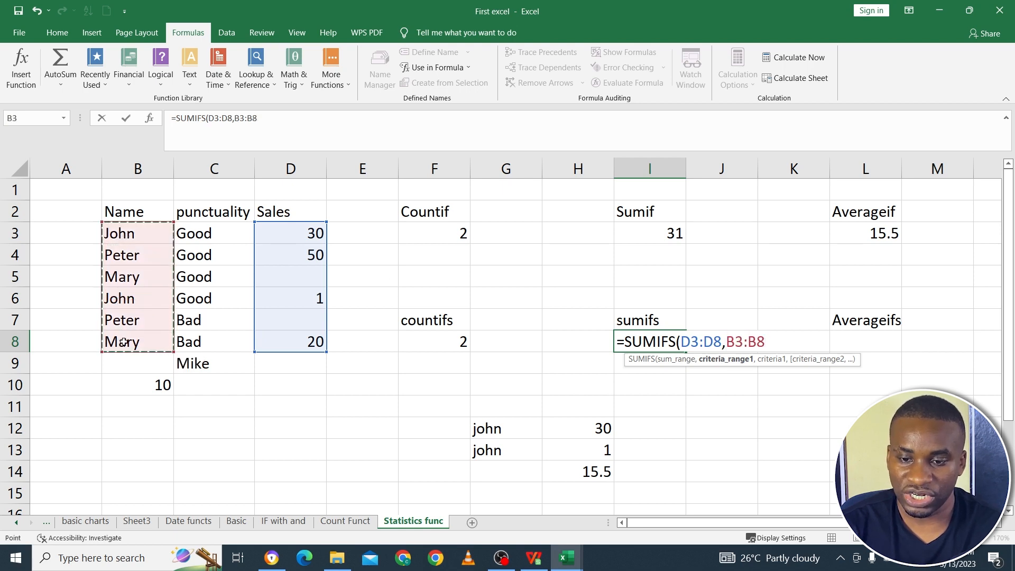
pyautogui.click(288, 120)
pyautogui.write(',')
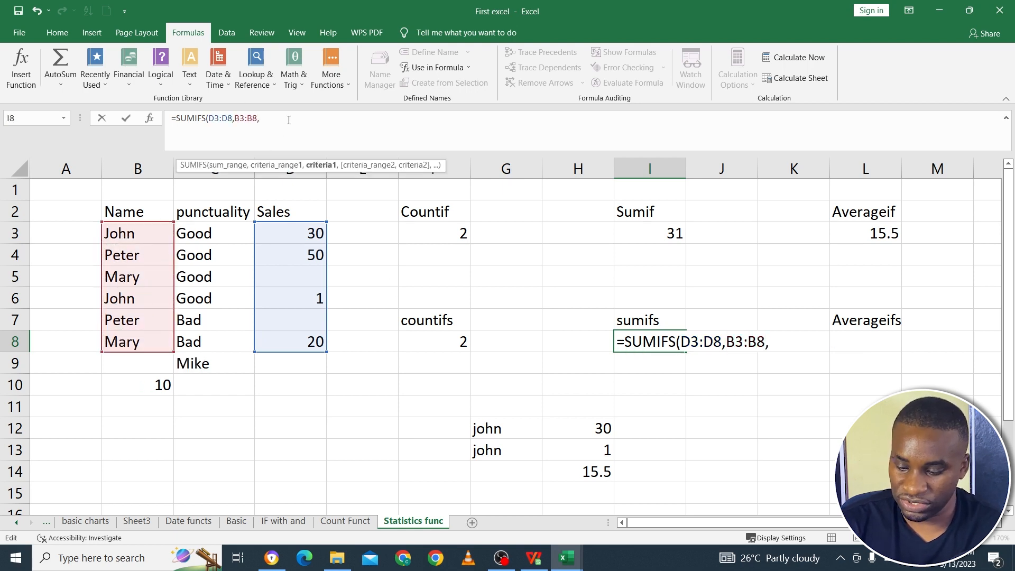
pyautogui.write('"John')
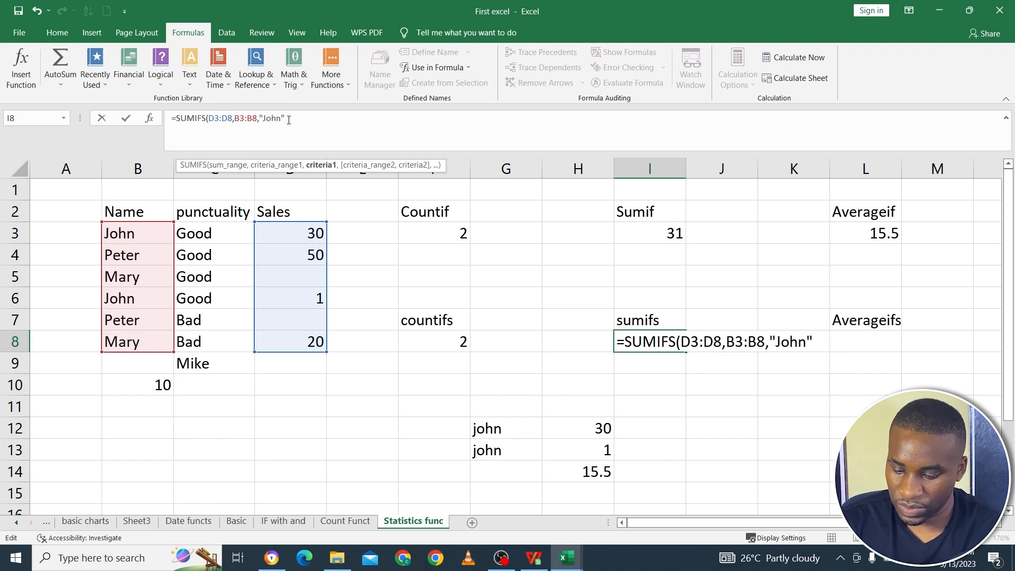
pyautogui.write('",')
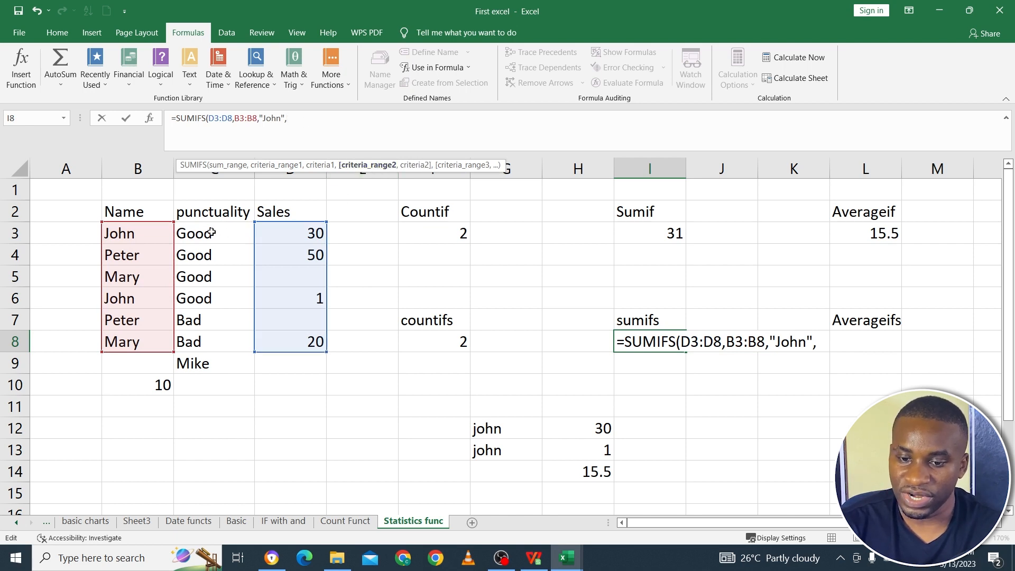
# Complete the SUMIFS formula in I8 with second criteria range C3:C8 and criterion "Good", and check the entered formula
pyautogui.click(211, 232)
pyautogui.moveTo(211, 232); pyautogui.dragTo(212, 342)
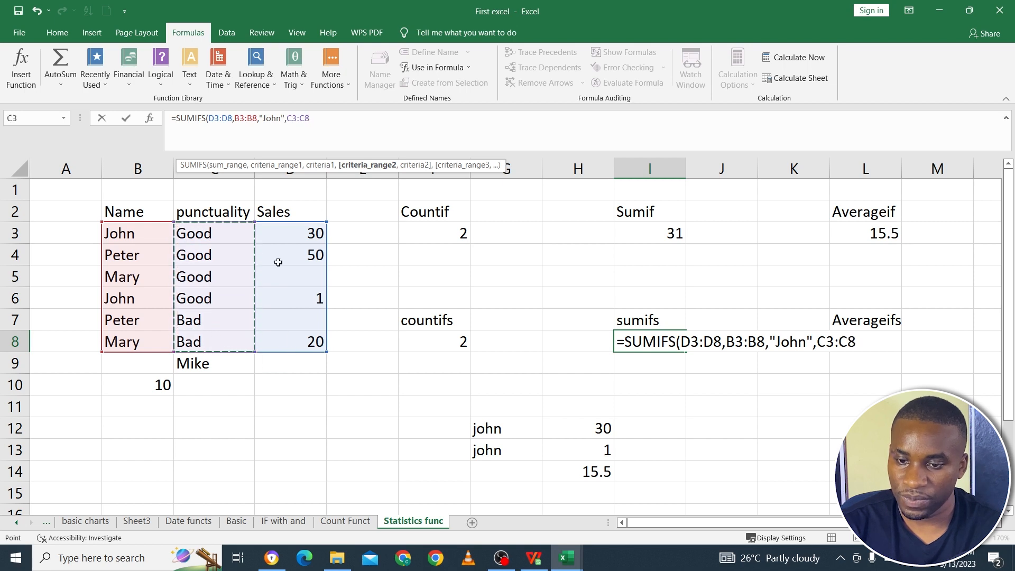
pyautogui.write(',')
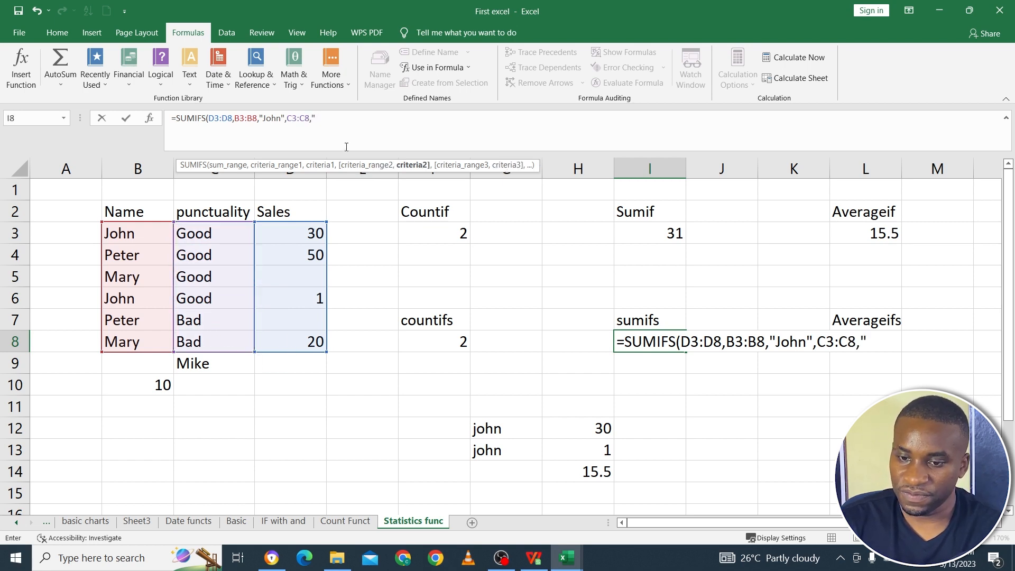
pyautogui.write('"Good')
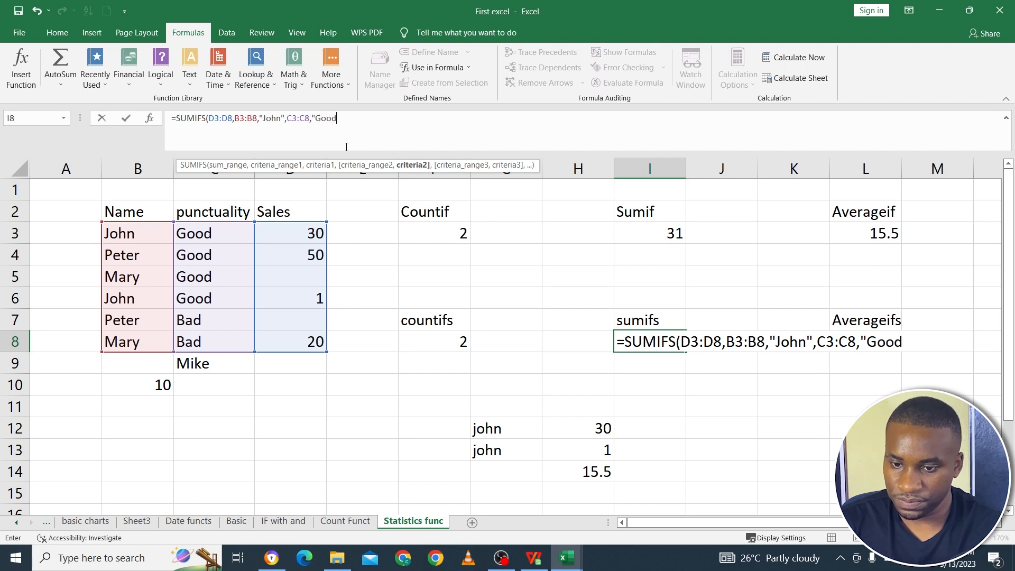
pyautogui.write('")')
pyautogui.press('Return')
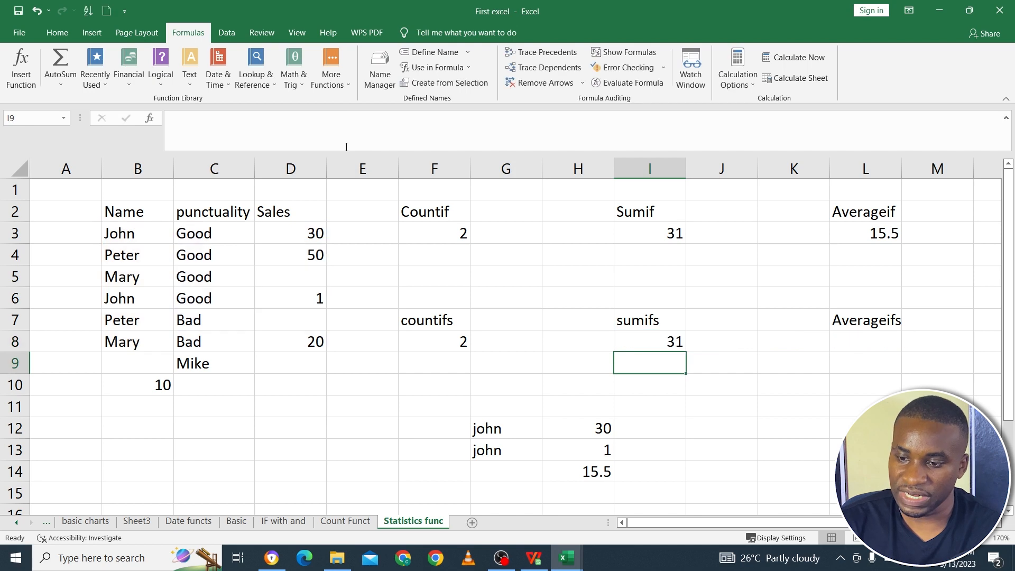
pyautogui.click(682, 345)
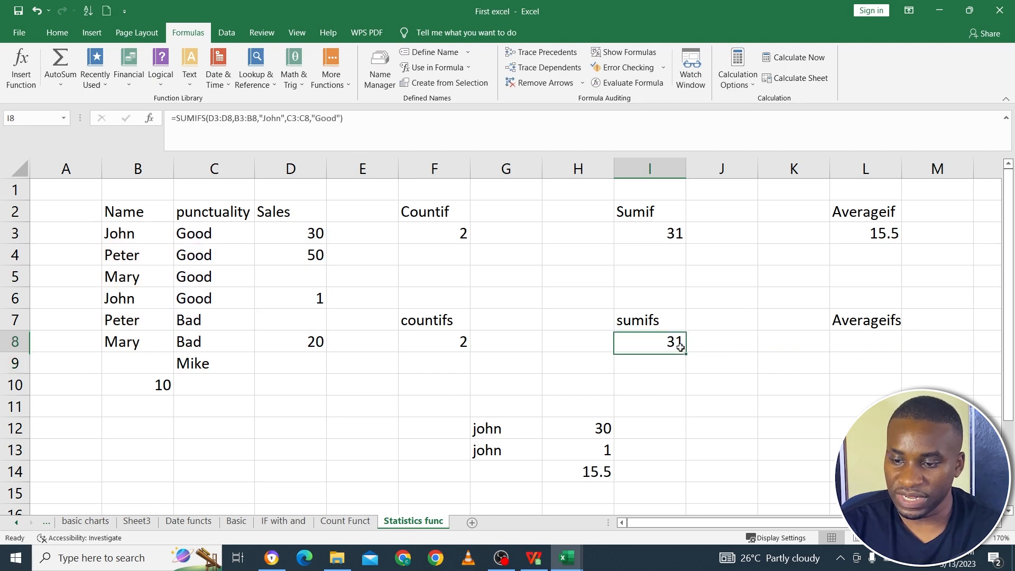
# Change the punctuality in C6 to Bad and check the SUMIFS cell I8 against the matching row's name, punctuality and sales
pyautogui.click(132, 298)
pyautogui.click(189, 299)
pyautogui.write('Bad')
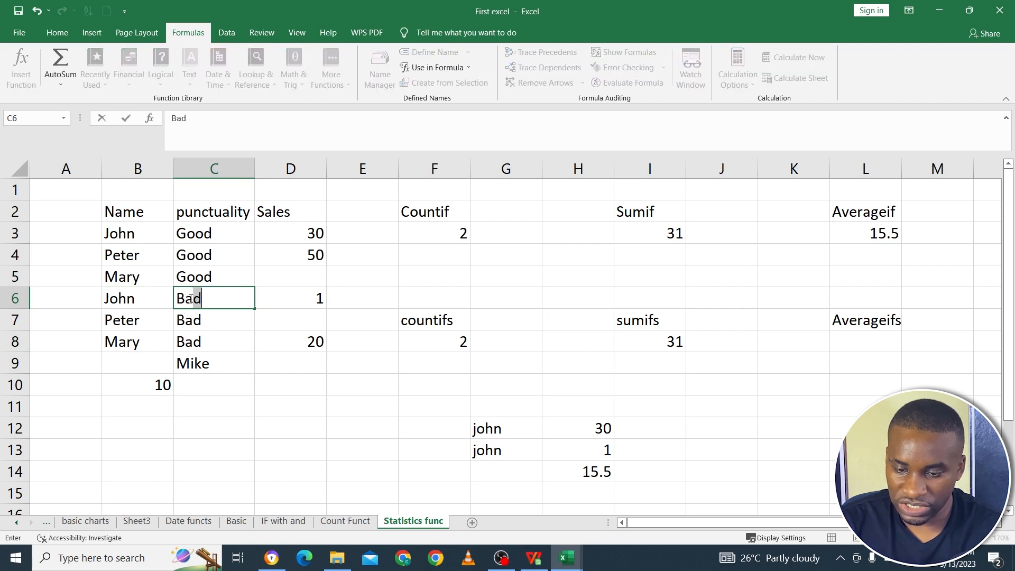
pyautogui.press('Return')
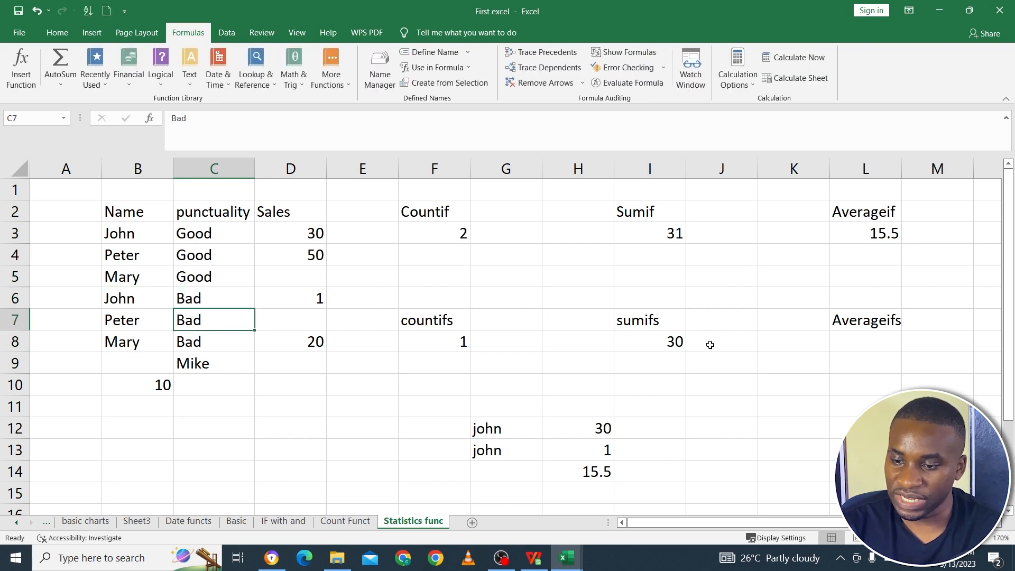
pyautogui.click(661, 346)
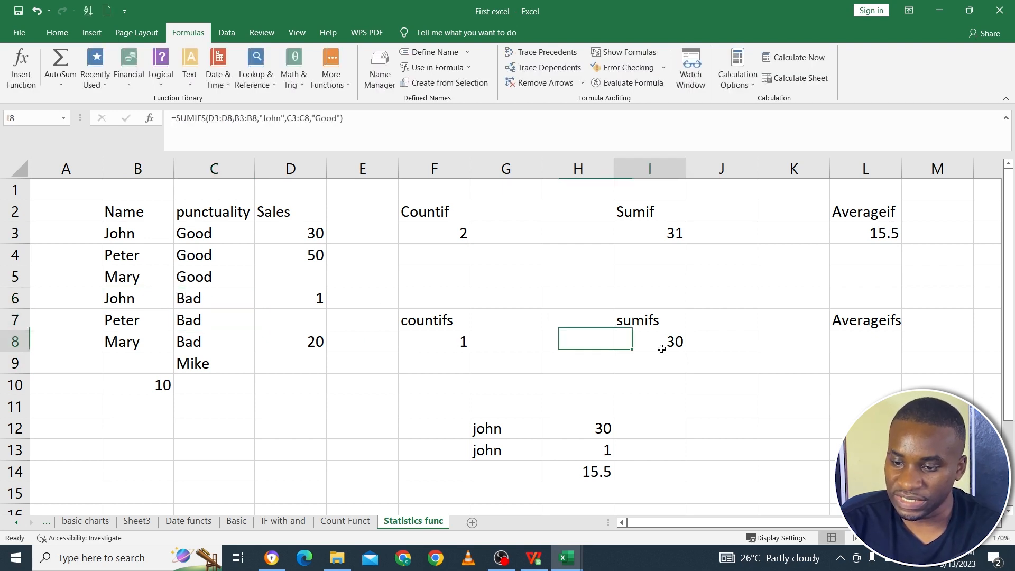
pyautogui.click(143, 232)
pyautogui.moveTo(147, 231); pyautogui.dragTo(193, 232)
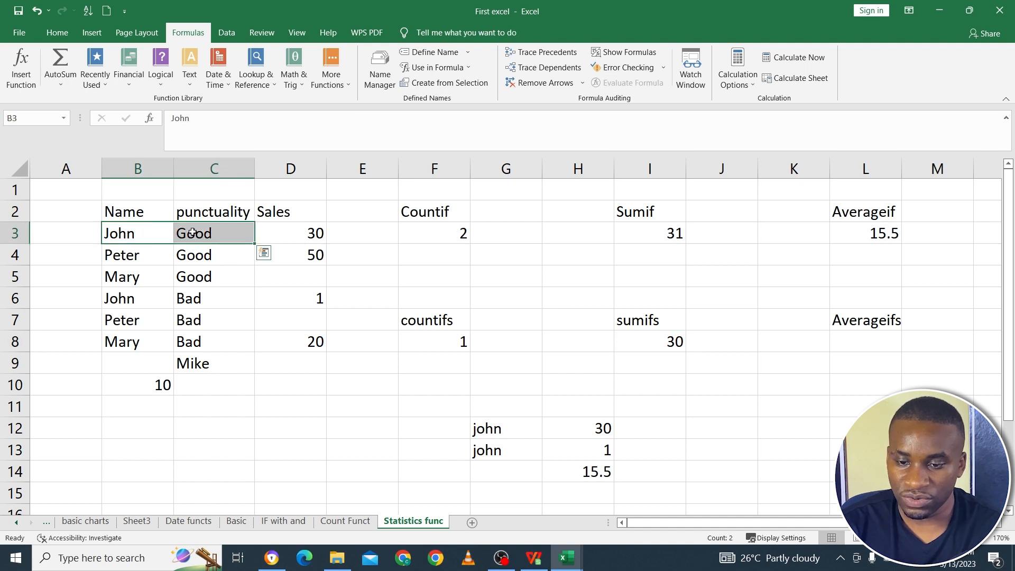
pyautogui.click(314, 229)
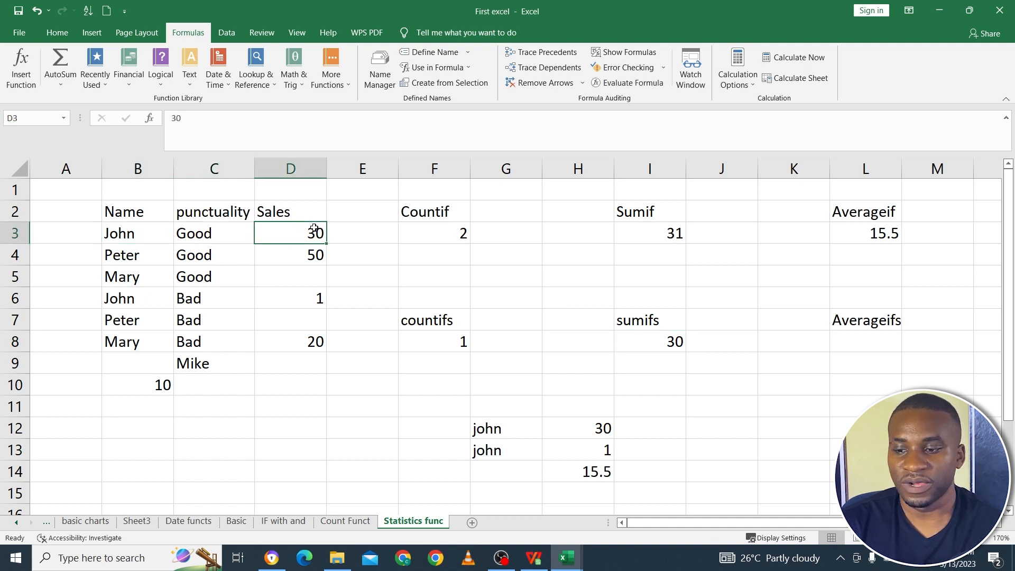
# Start an AVERAGEIFS formula in L8 with the Sales values D3:D8 as its average range
pyautogui.click(859, 348)
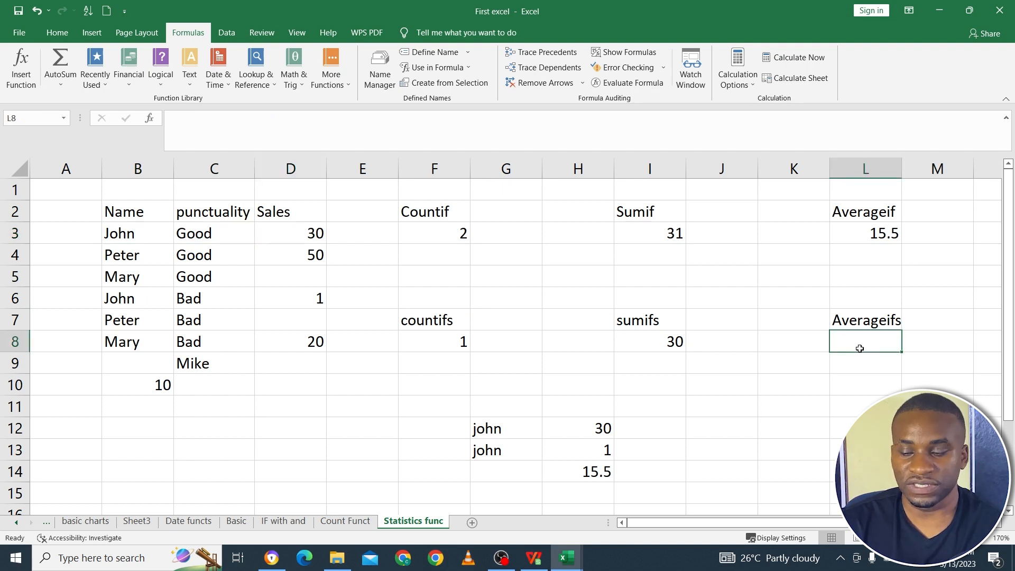
pyautogui.write('=')
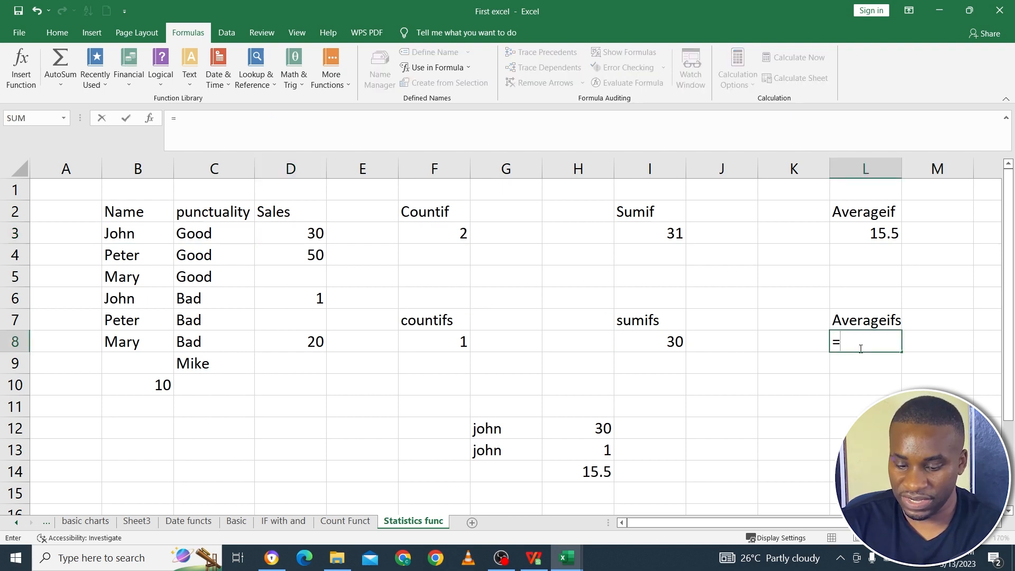
pyautogui.write('av')
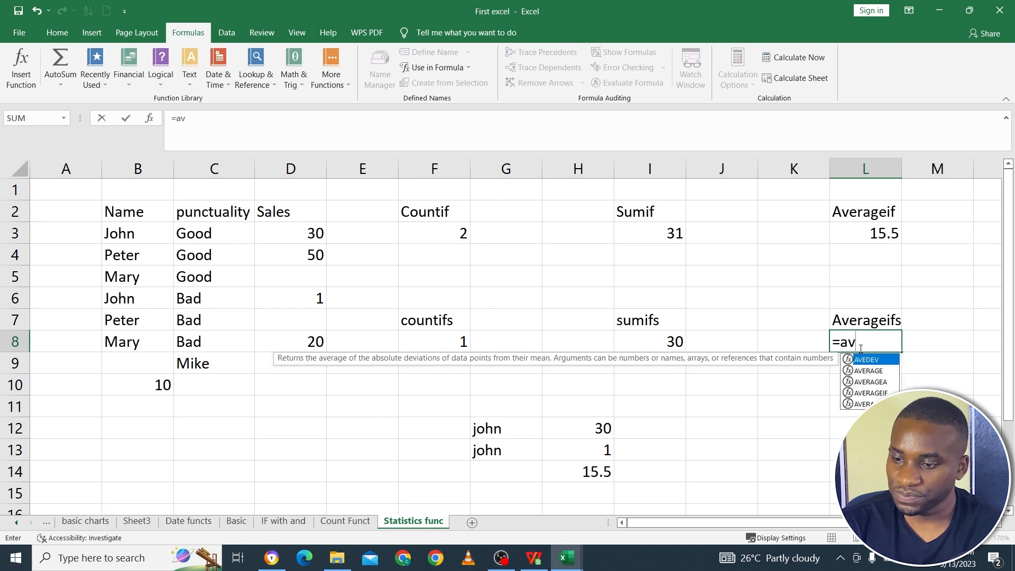
pyautogui.press('Down')
pyautogui.press('Down')
pyautogui.press('Down')
pyautogui.press('Down')
pyautogui.press('Tab')
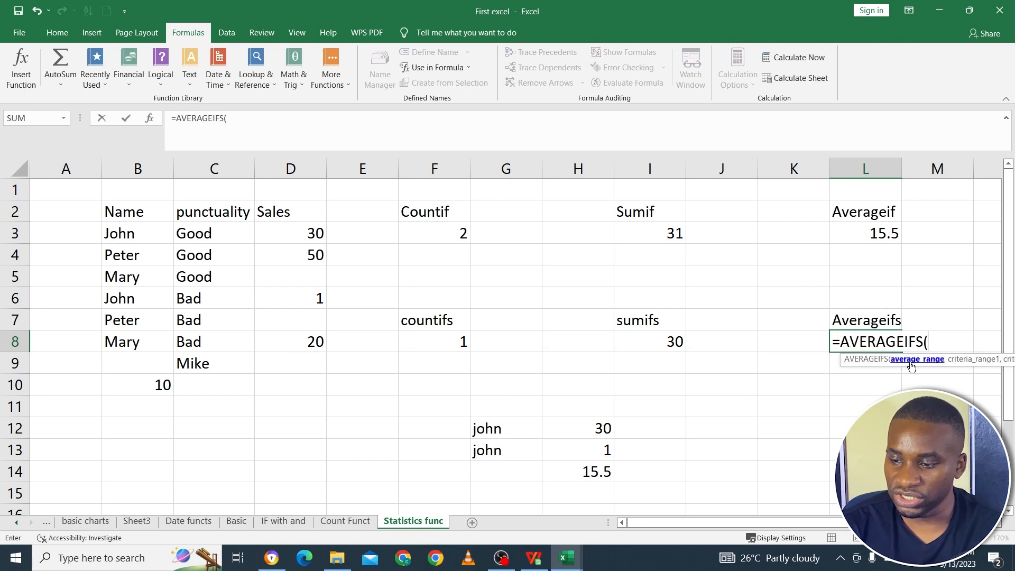
pyautogui.moveTo(297, 233); pyautogui.dragTo(299, 342)
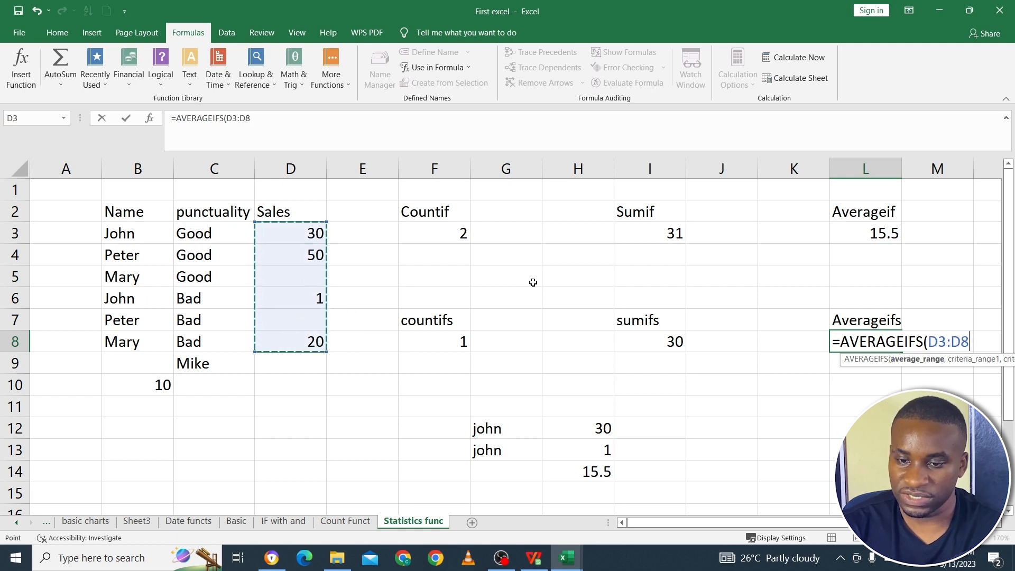
pyautogui.click(363, 117)
pyautogui.write(',')
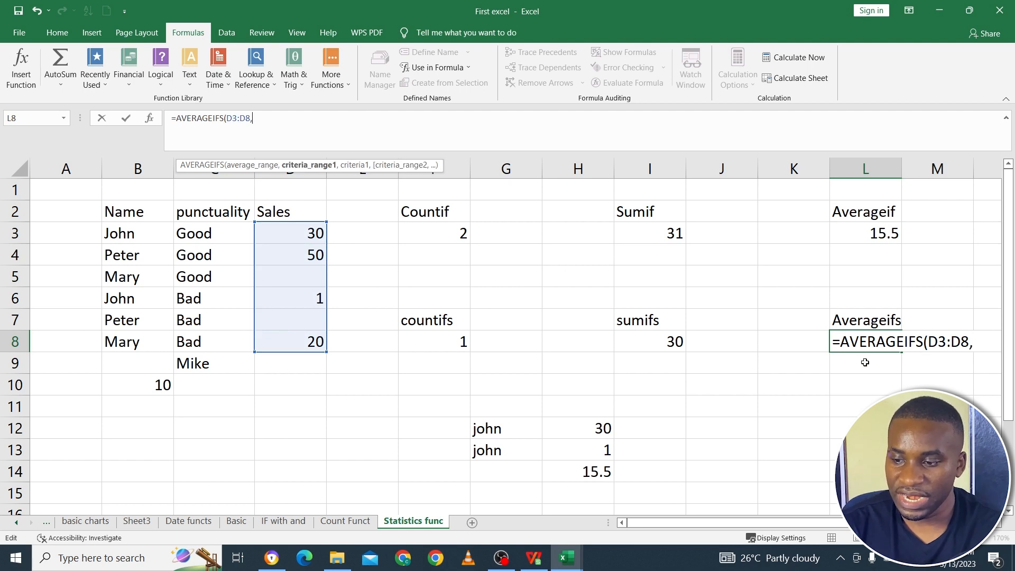
# Add criteria range B3:B8 to the AVERAGEIFS formula, with the name from B3 in lowercase as its quoted text criterion
pyautogui.moveTo(120, 235); pyautogui.dragTo(147, 345)
pyautogui.write(',"john')
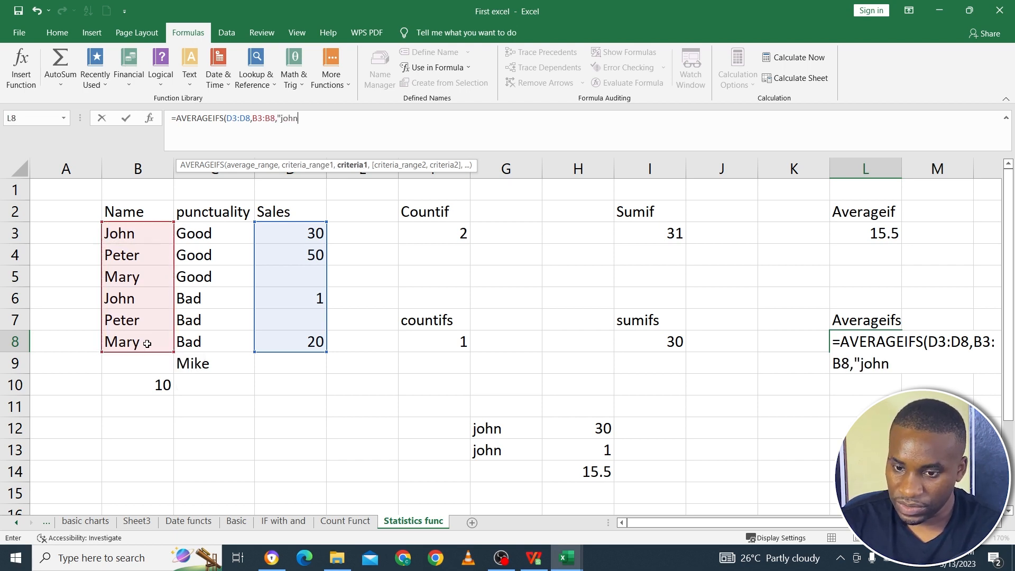
pyautogui.write('",')
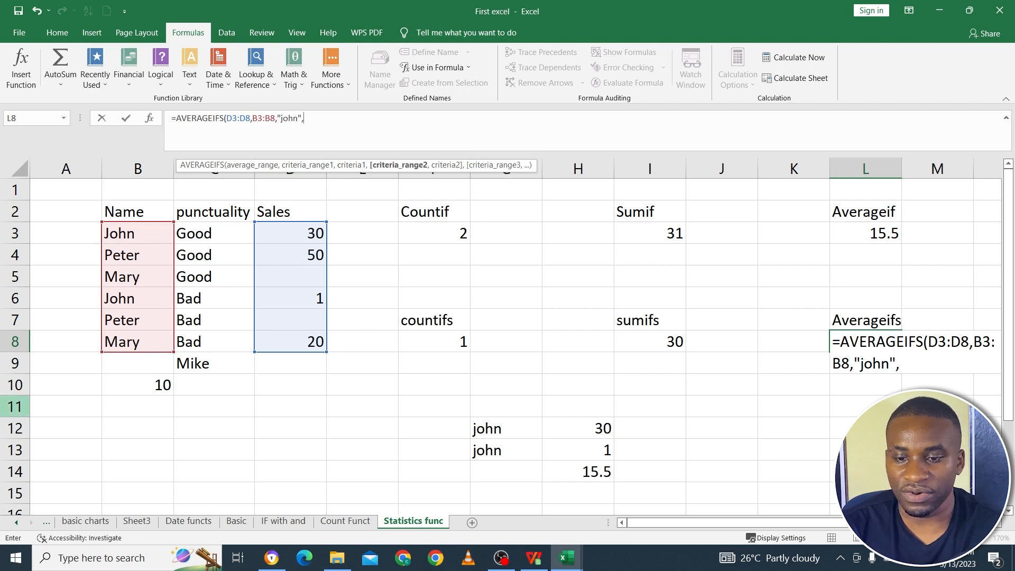
# Complete the AVERAGEIFS formula in L8 with second criteria range C3:C8 and criterion "Good", and check the entered formula
pyautogui.moveTo(234, 241); pyautogui.dragTo(233, 340)
pyautogui.write(',')
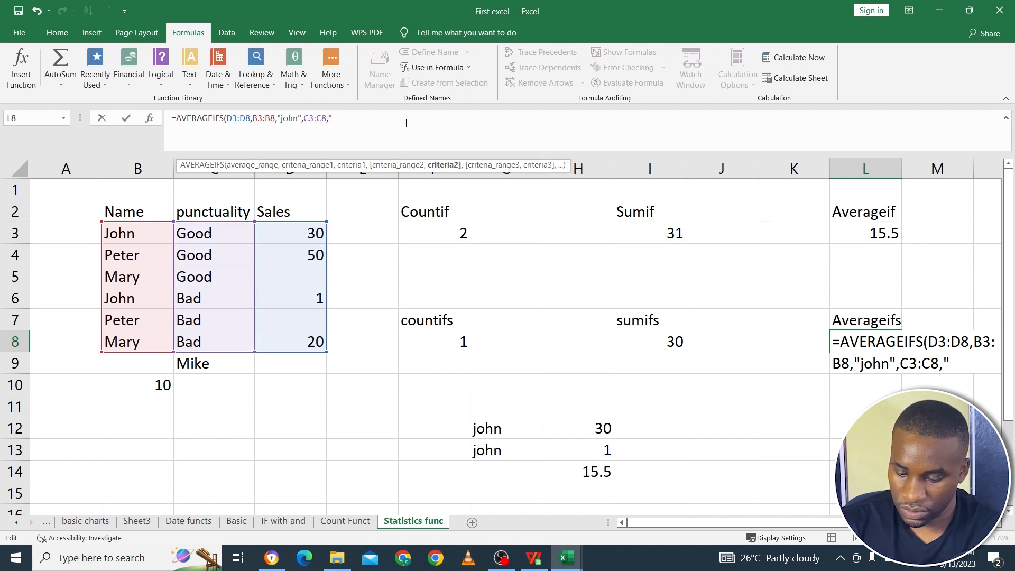
pyautogui.write('"Good")')
pyautogui.press('Return')
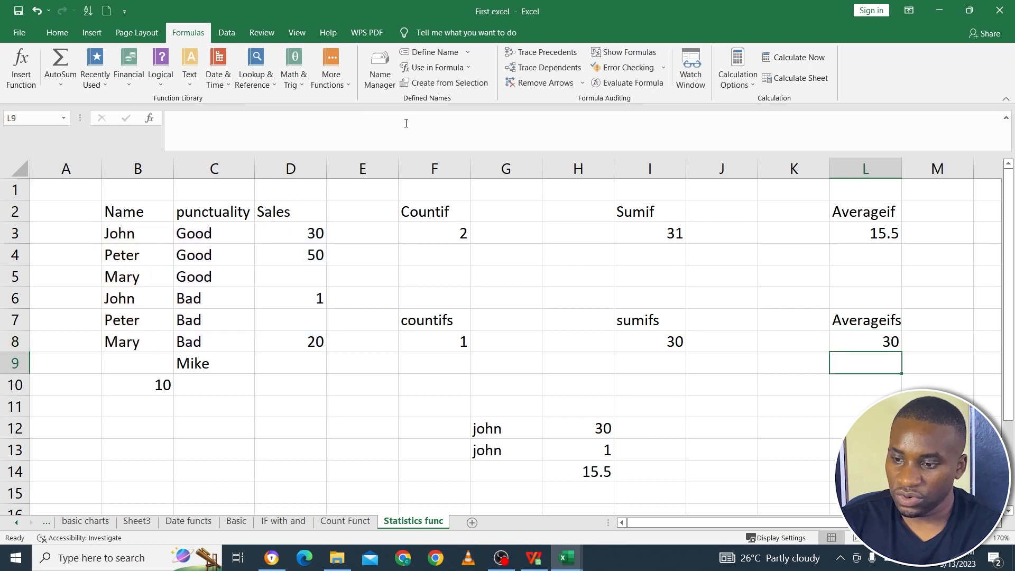
pyautogui.click(873, 341)
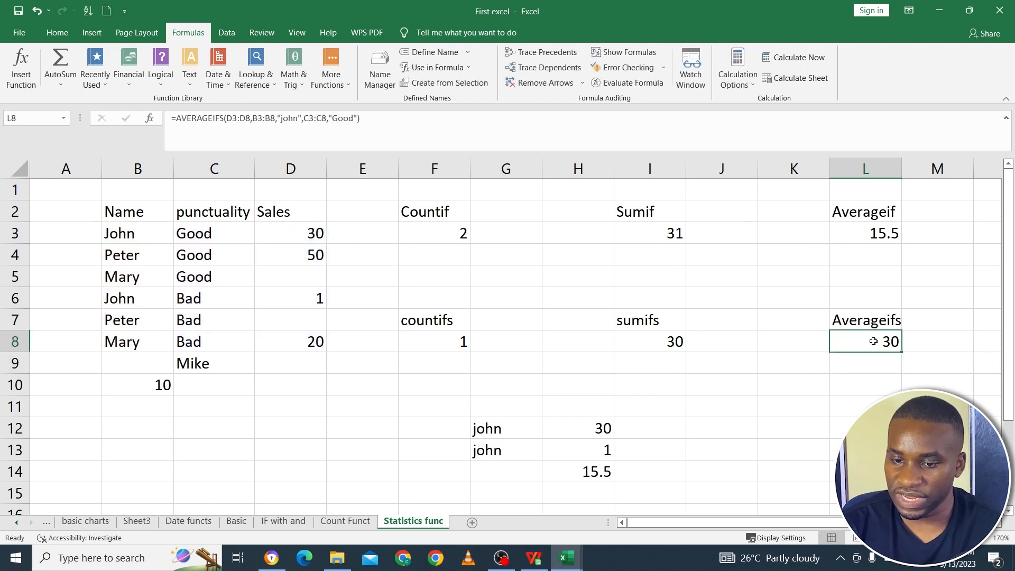
# Set the punctuality in C6 to Good and compare the AVERAGEIFS cell L8 with the manual example values in H12:H13
pyautogui.click(204, 299)
pyautogui.write('Good')
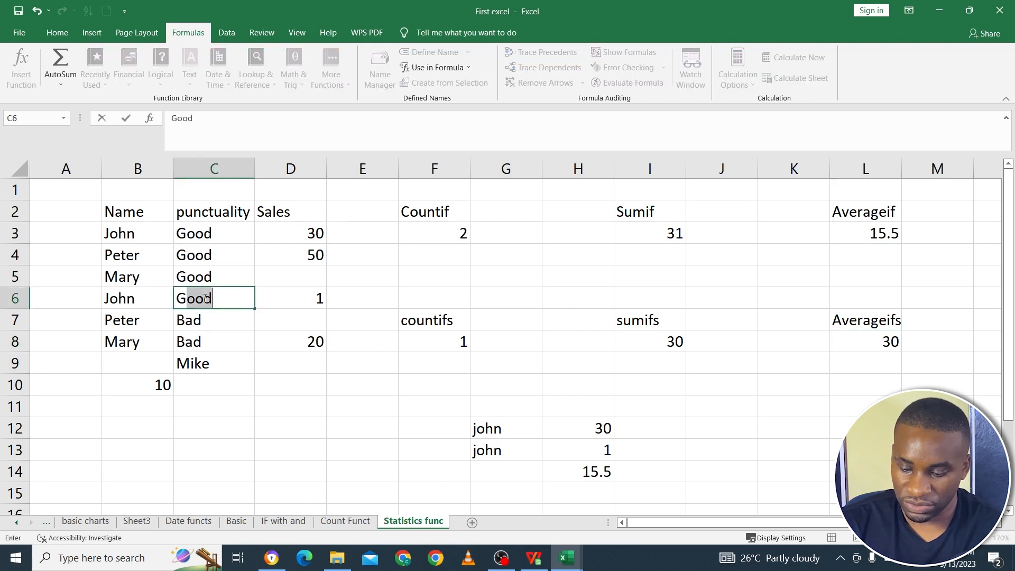
pyautogui.press('Return')
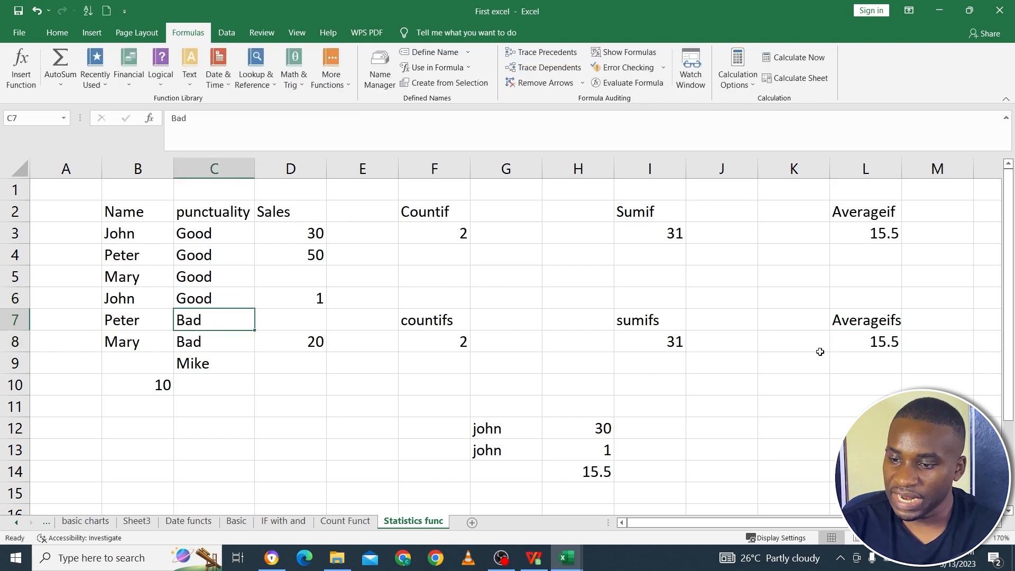
pyautogui.click(880, 347)
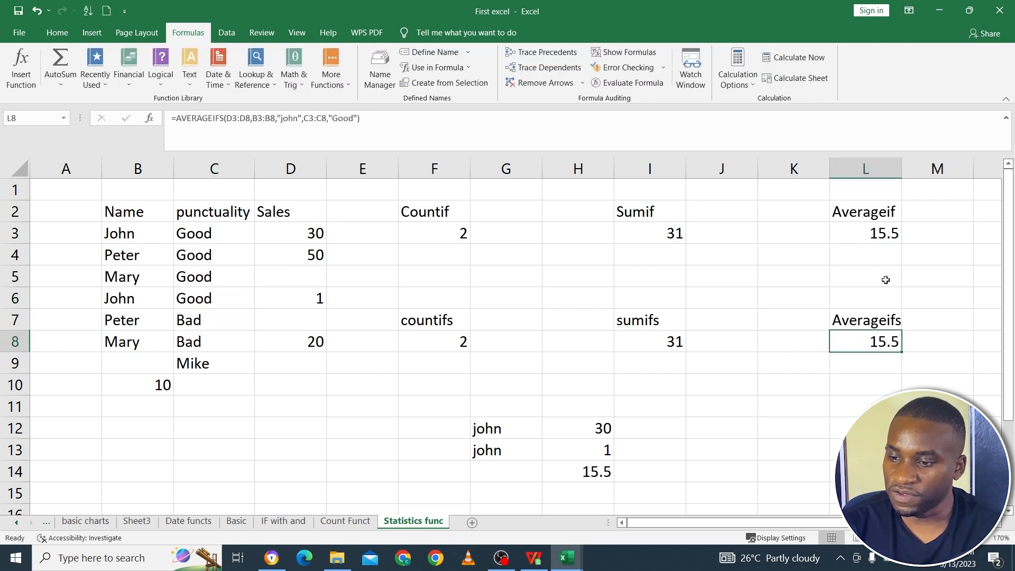
pyautogui.click(881, 219)
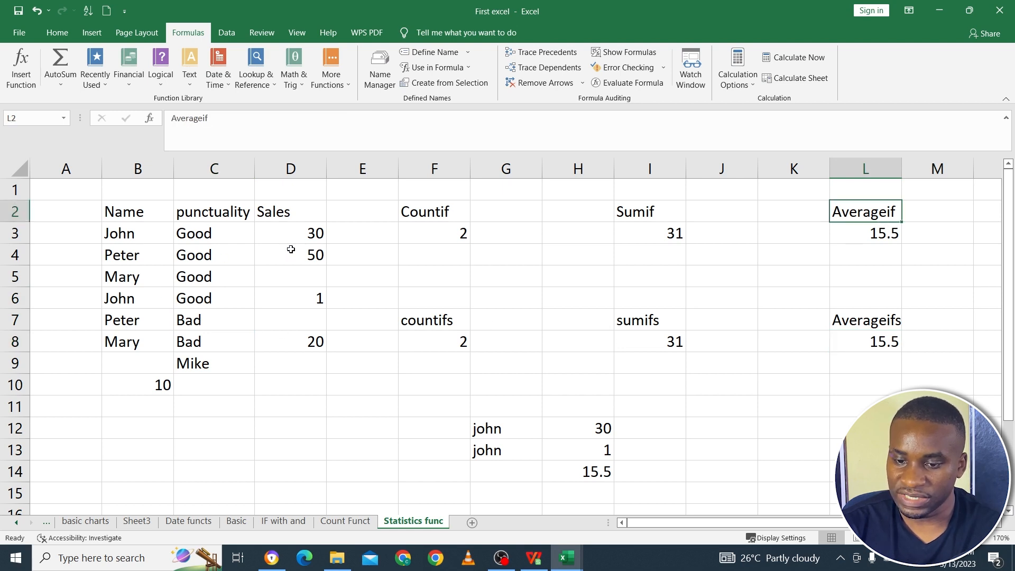
pyautogui.moveTo(608, 436); pyautogui.dragTo(604, 460)
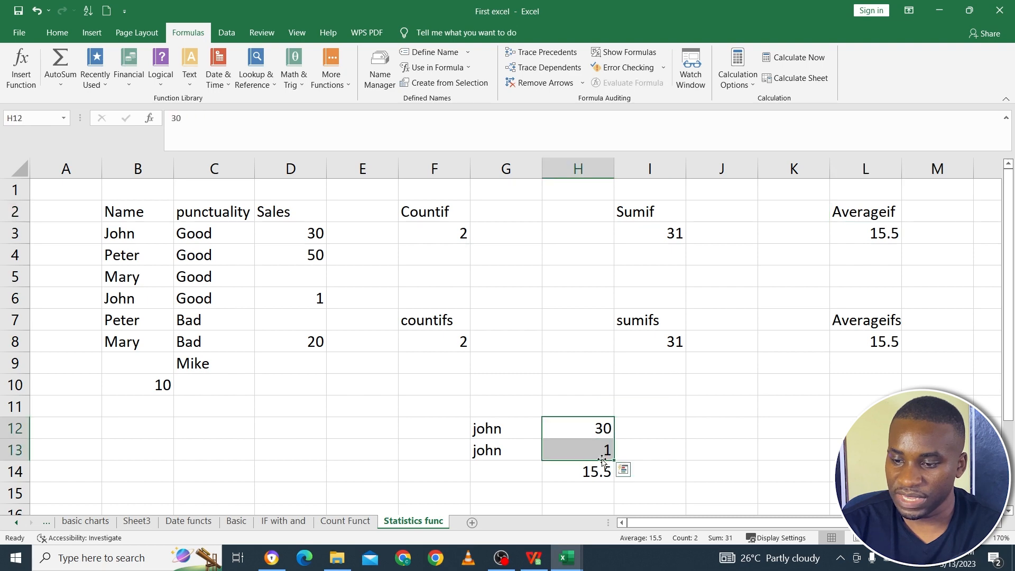
pyautogui.click(729, 428)
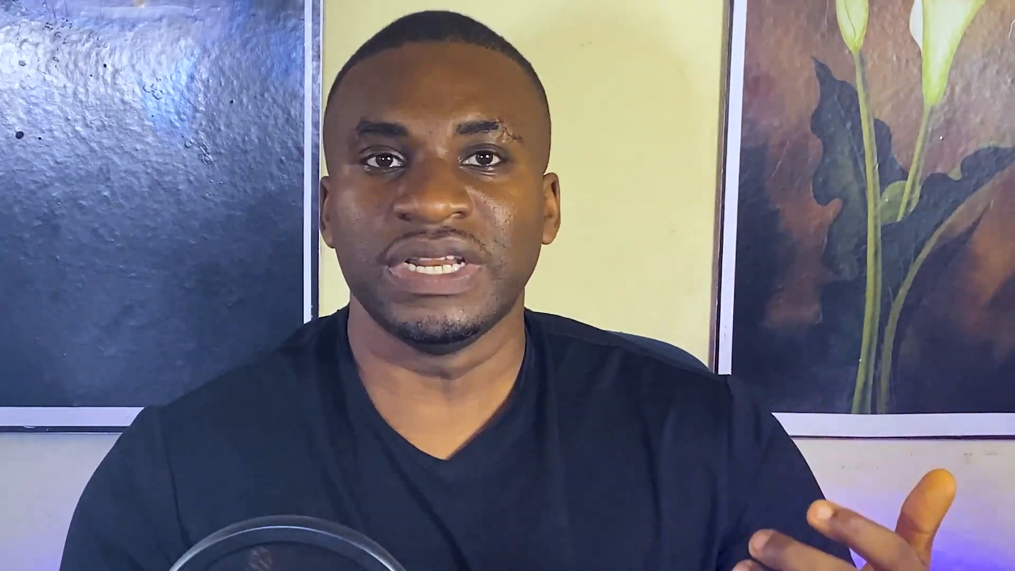